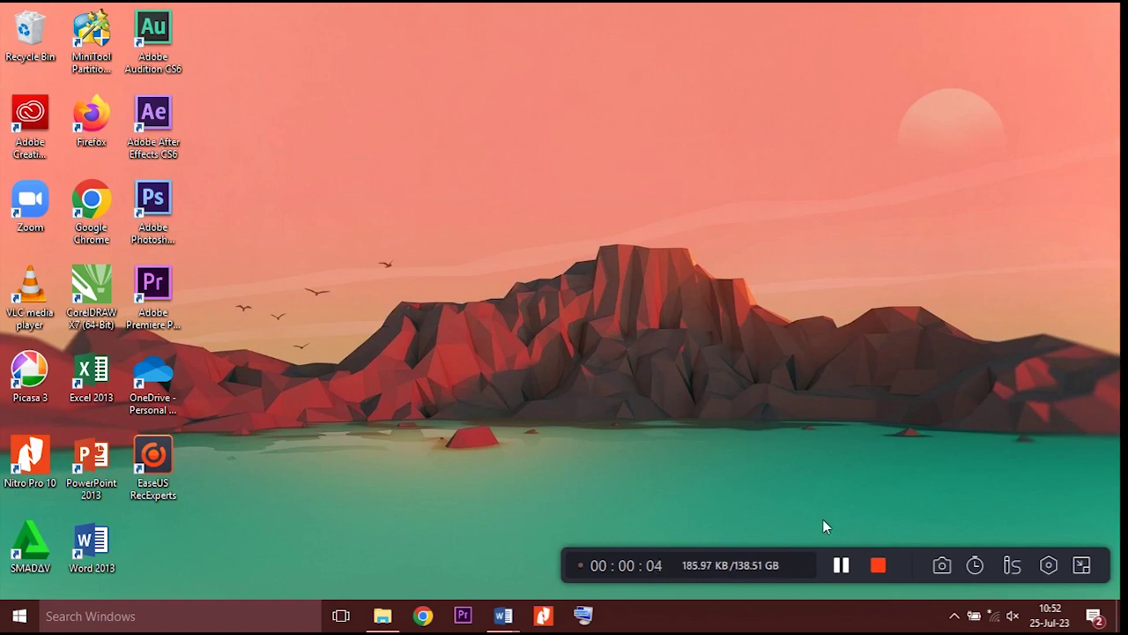
Bring up SKRIPSI 1.docx in Word and examine the page numbering on its cover page and approval sheet.
left_click(1084, 567)
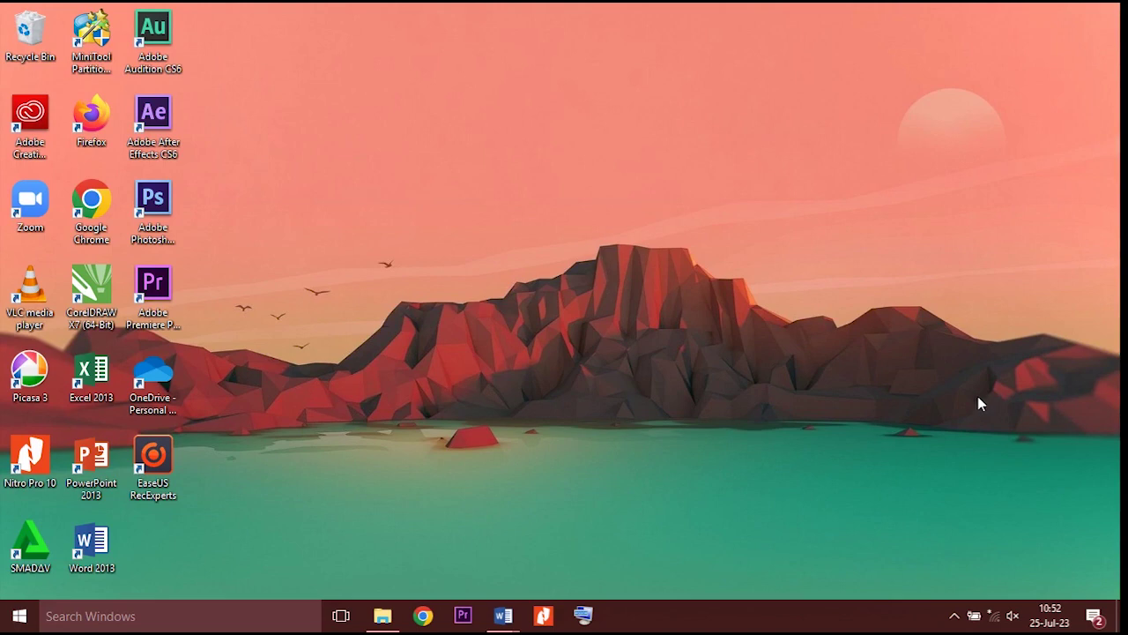
mouse_move(507, 622)
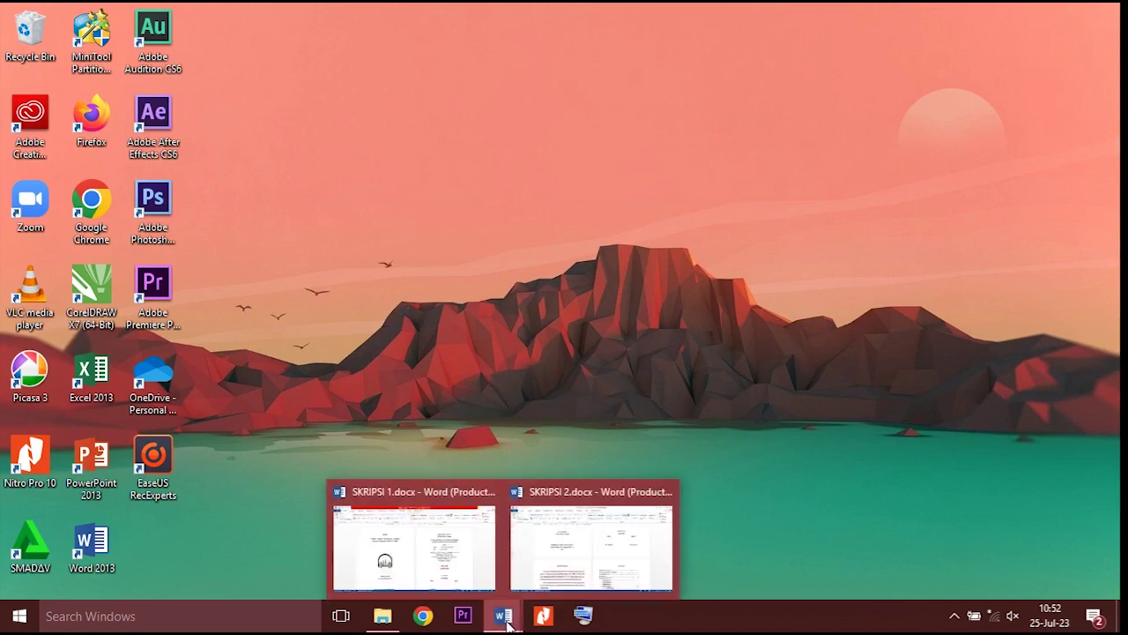
left_click(464, 548)
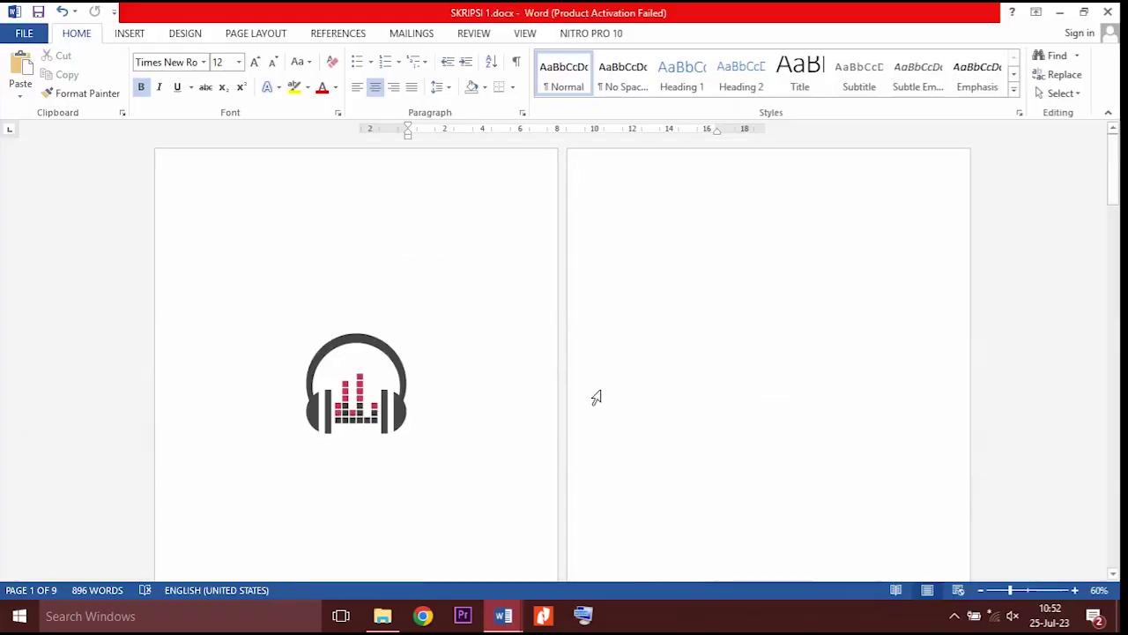
scroll(619, 348, "down", 5)
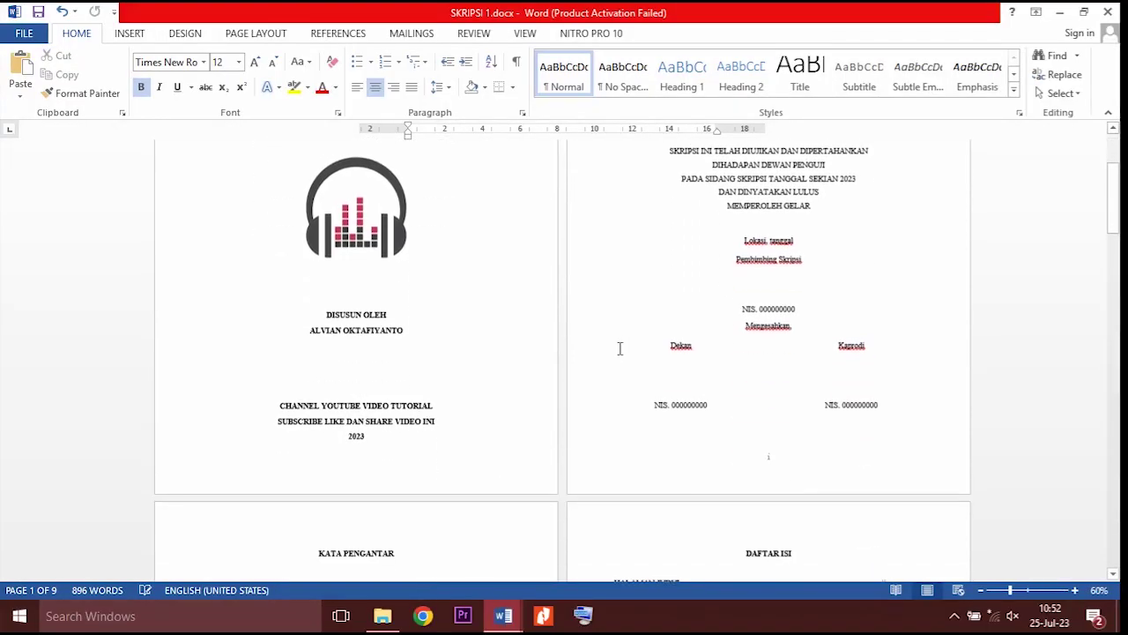
scroll(619, 348, "up", 3)
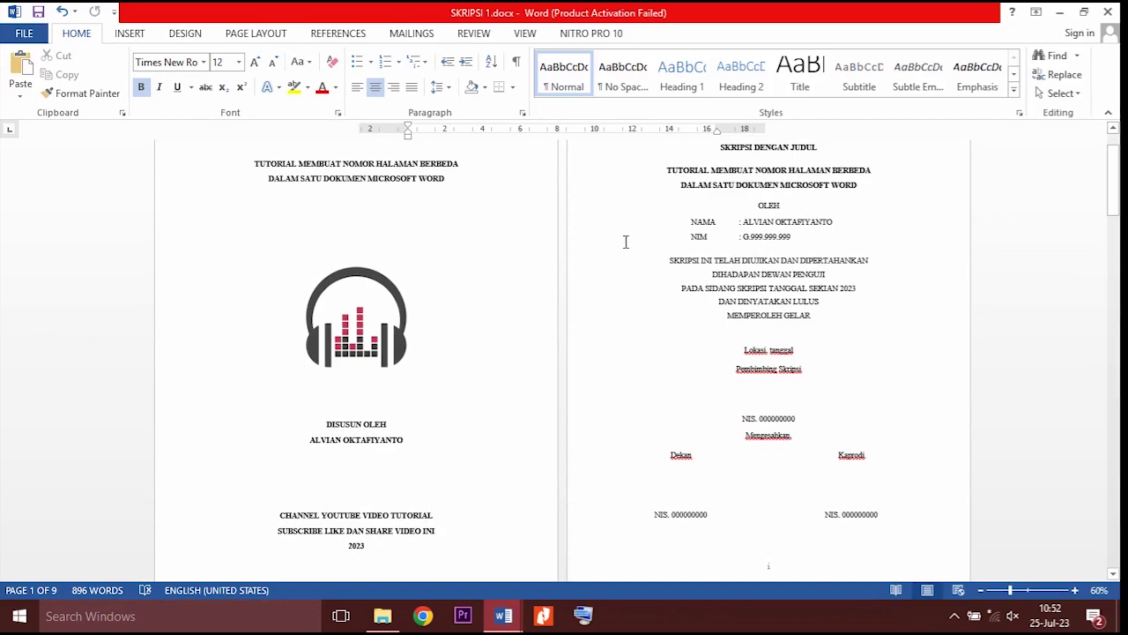
scroll(520, 245, "down", 4)
scroll(518, 245, "up", 6)
scroll(518, 246, "up", 1)
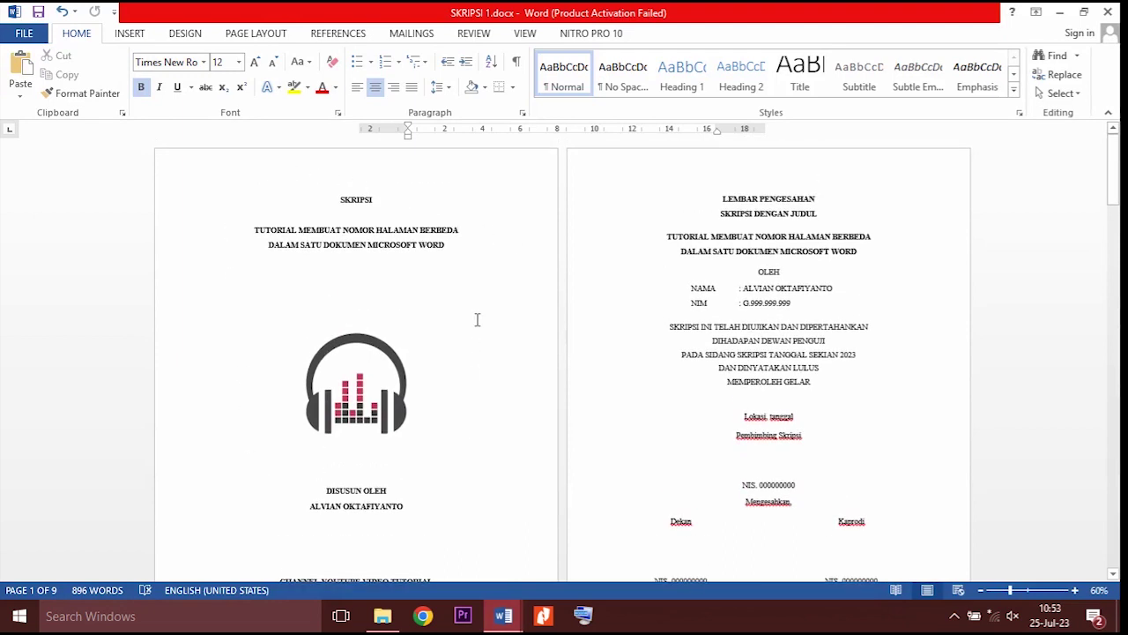
scroll(477, 319, "down", 3)
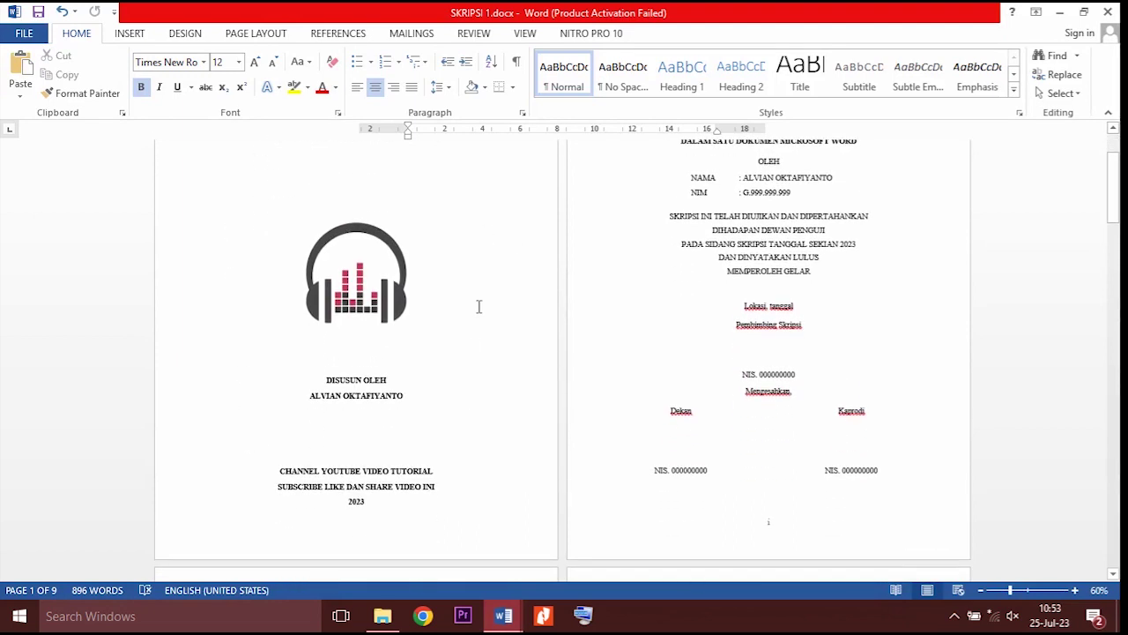
scroll(334, 374, "down", 2)
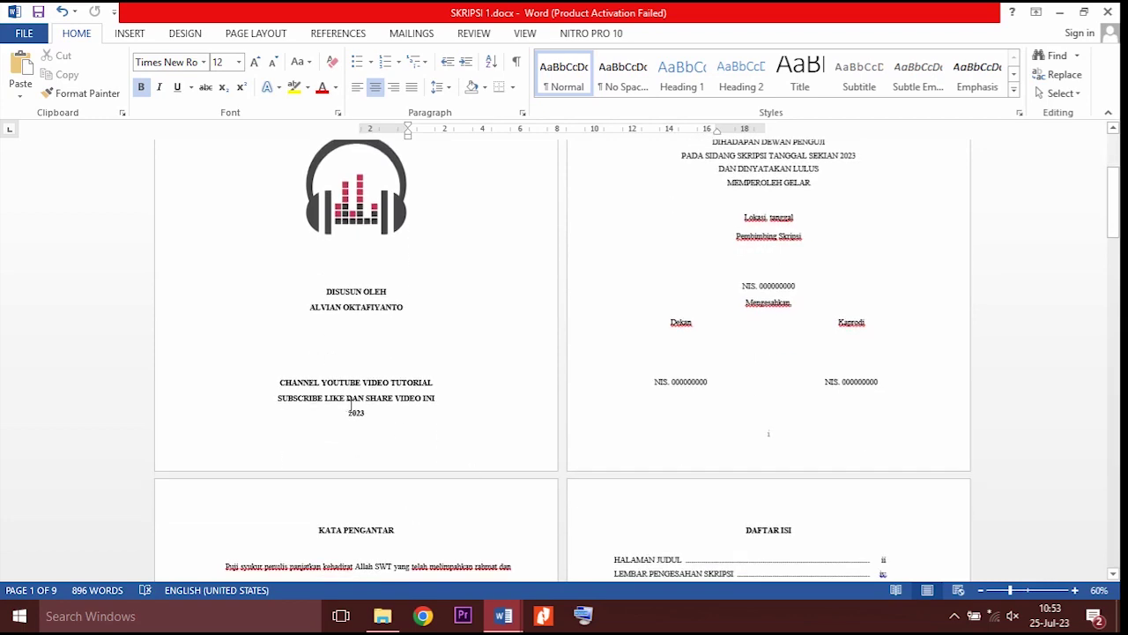
scroll(351, 405, "up", 5)
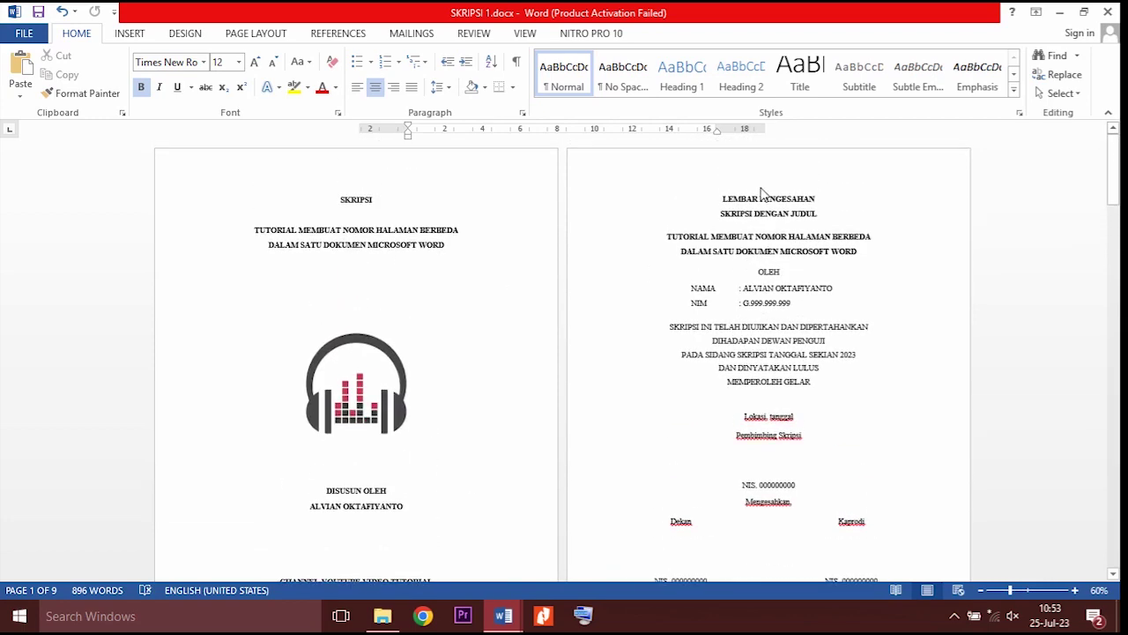
Examine the page-number format and placement from the approval sheet through KATA PENGANTAR, DAFTAR ISI and the BAB I pages.
scroll(796, 213, "down", 9)
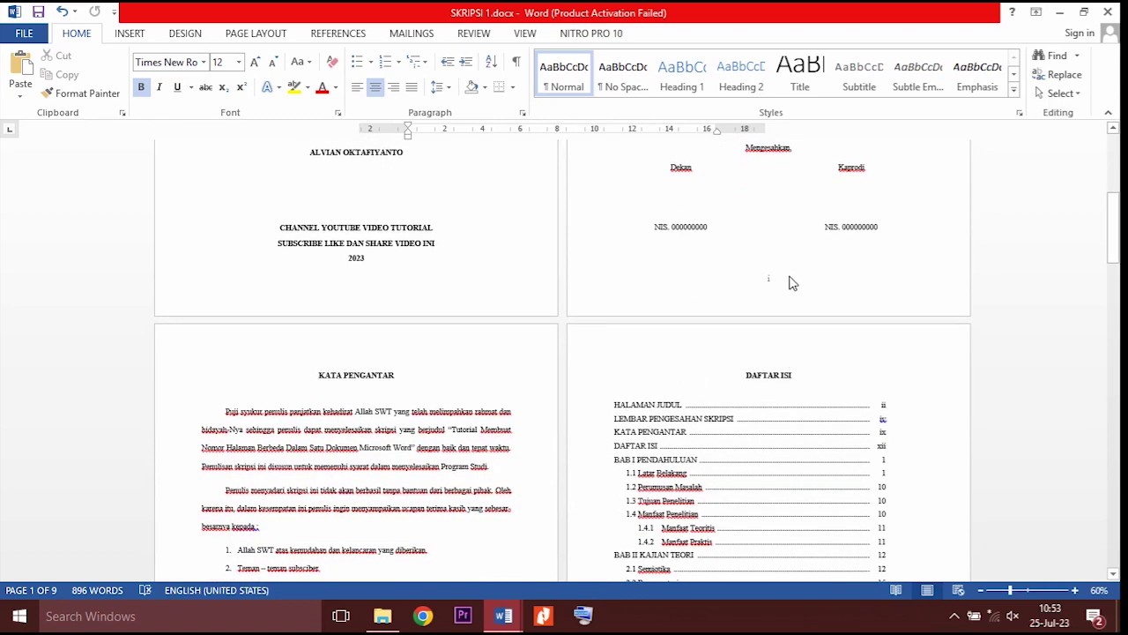
scroll(774, 306, "down", 8)
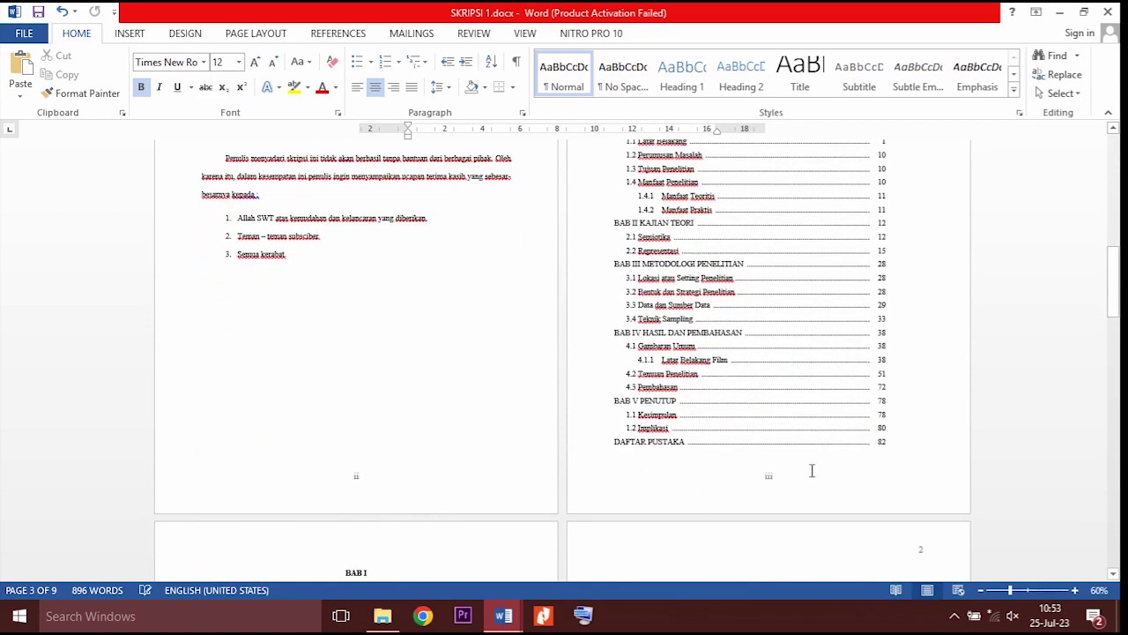
scroll(788, 454, "down", 6)
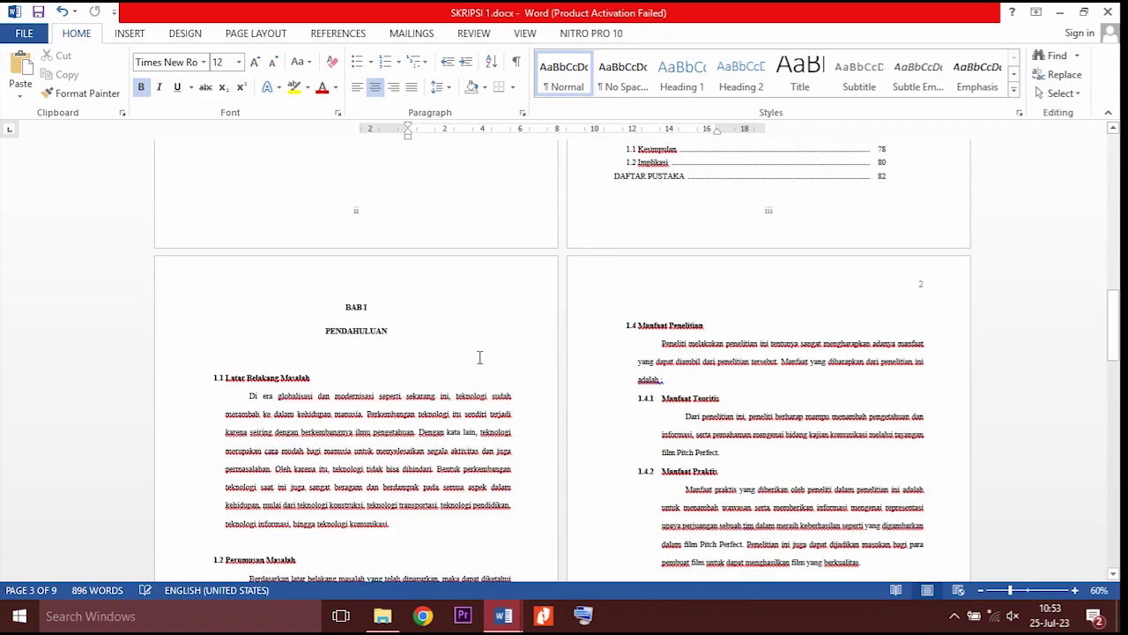
scroll(482, 354, "down", 7)
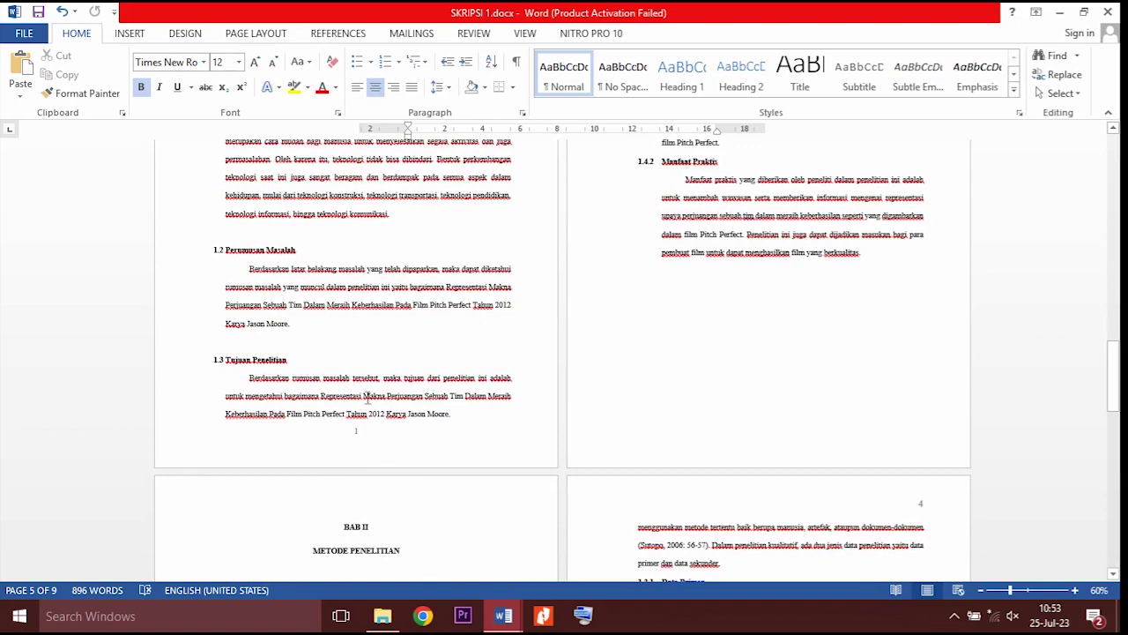
scroll(701, 416, "up", 4)
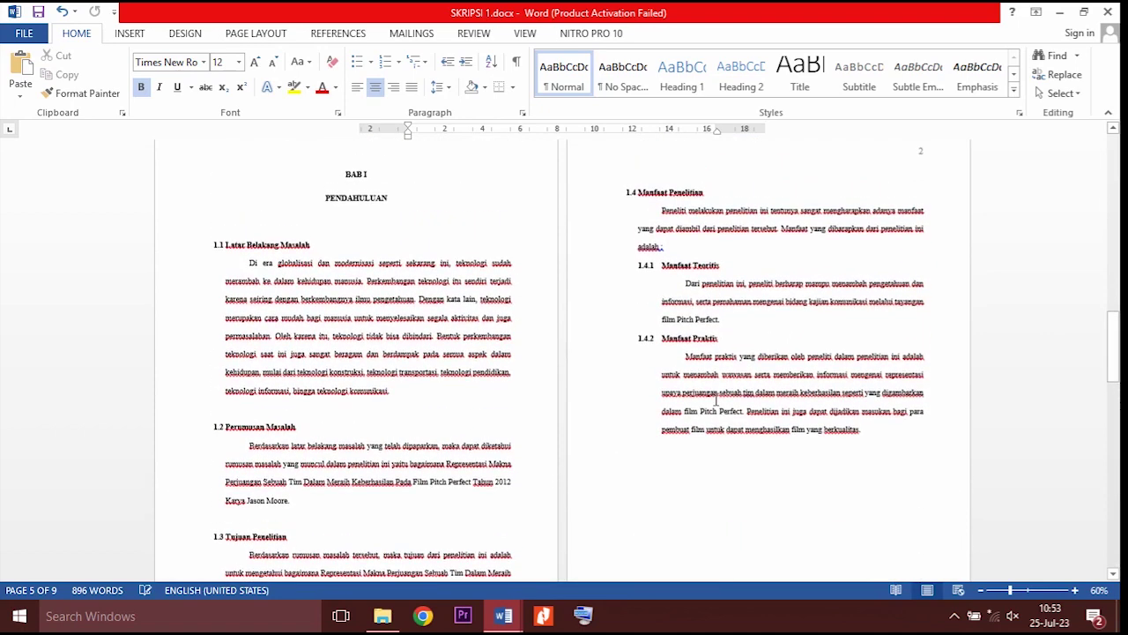
scroll(713, 379, "up", 1)
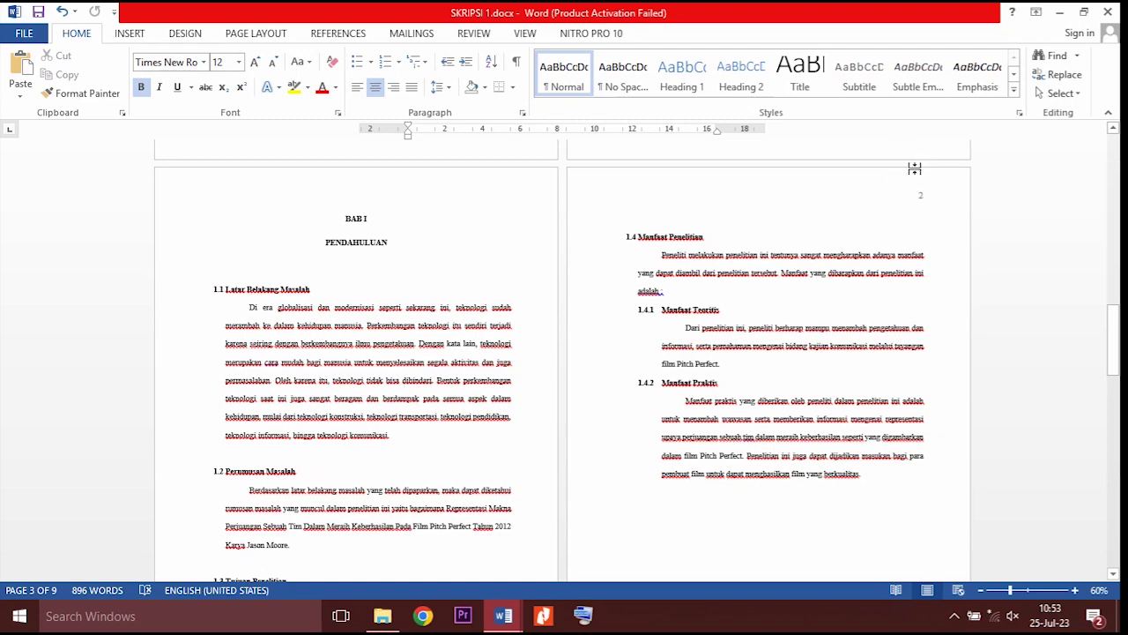
scroll(700, 357, "down", 10)
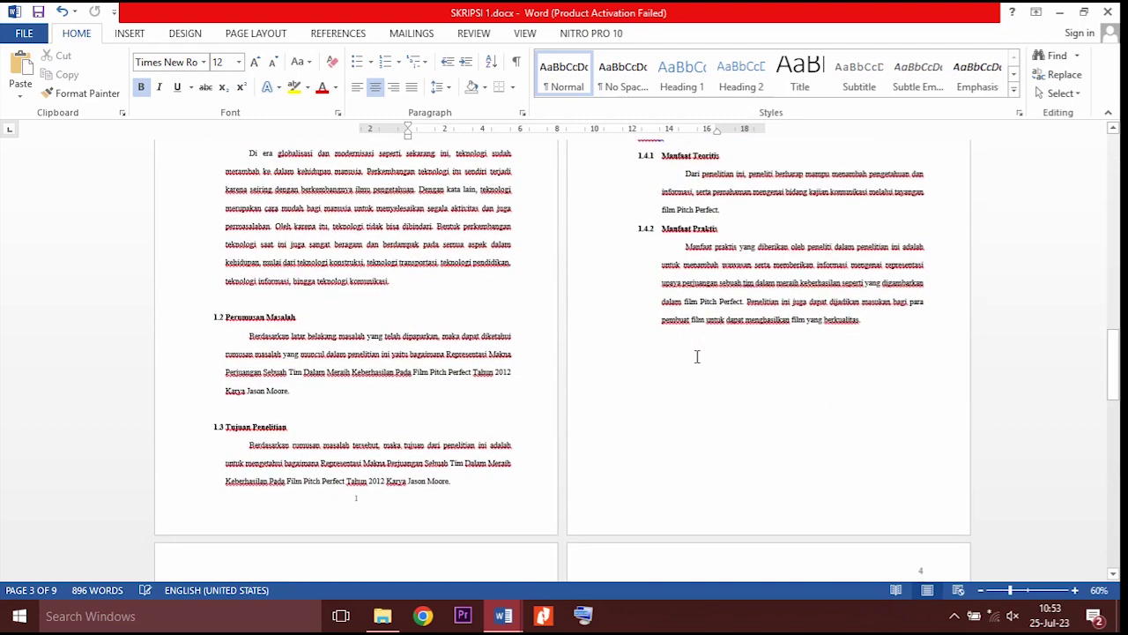
Examine the page-number placement on the BAB II pages and the DAFTAR PUSTAKA page.
scroll(388, 353, "down", 5)
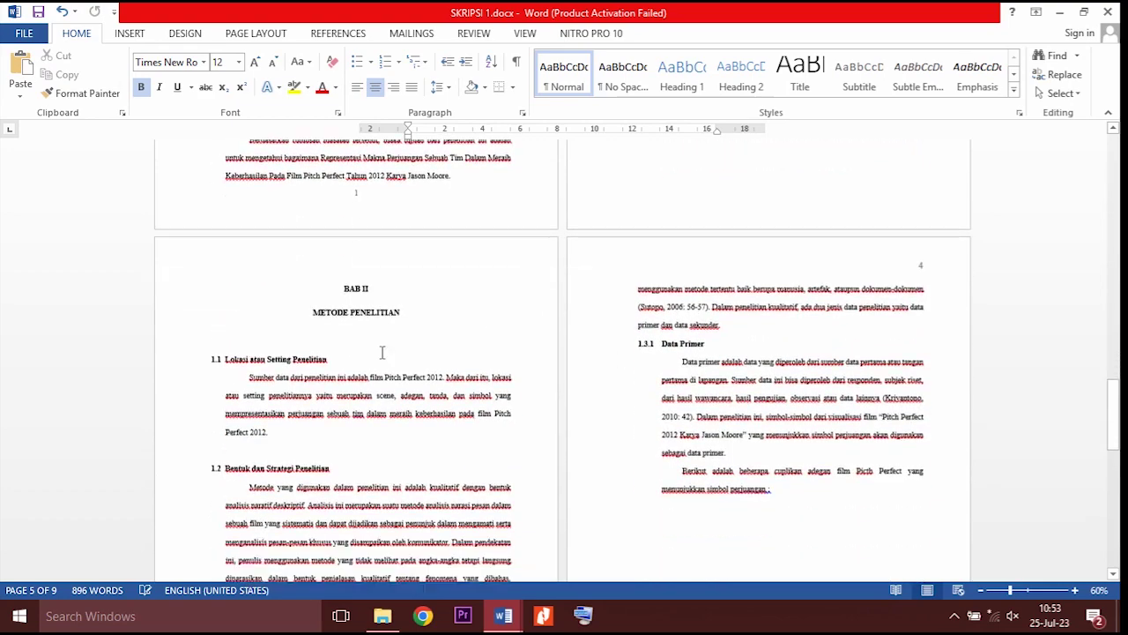
scroll(392, 226, "up", 1)
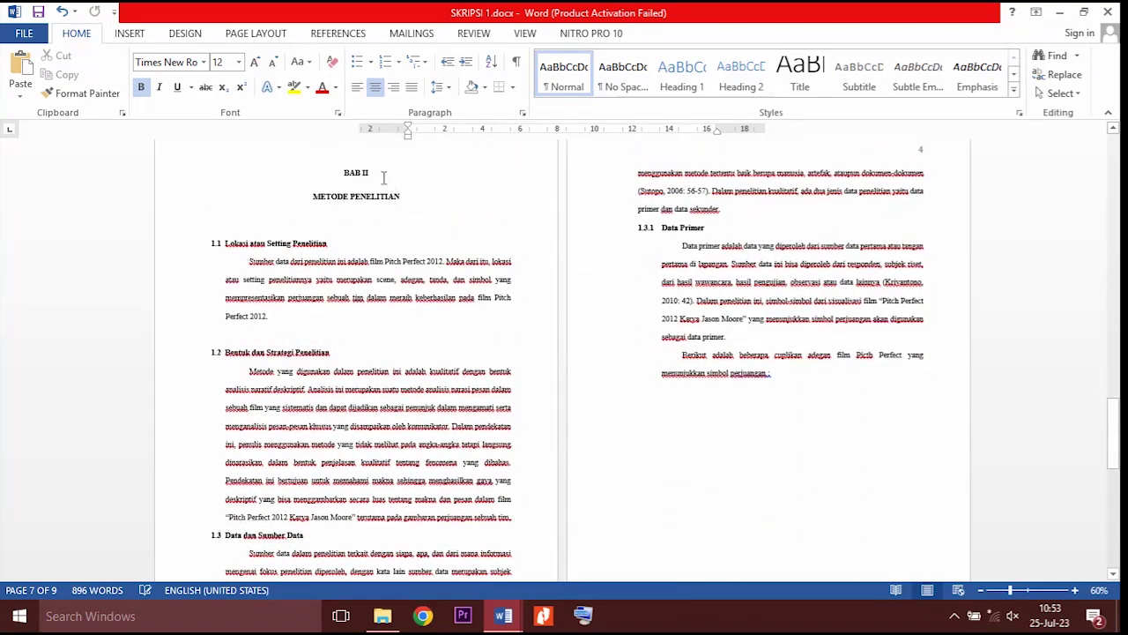
scroll(370, 416, "down", 4)
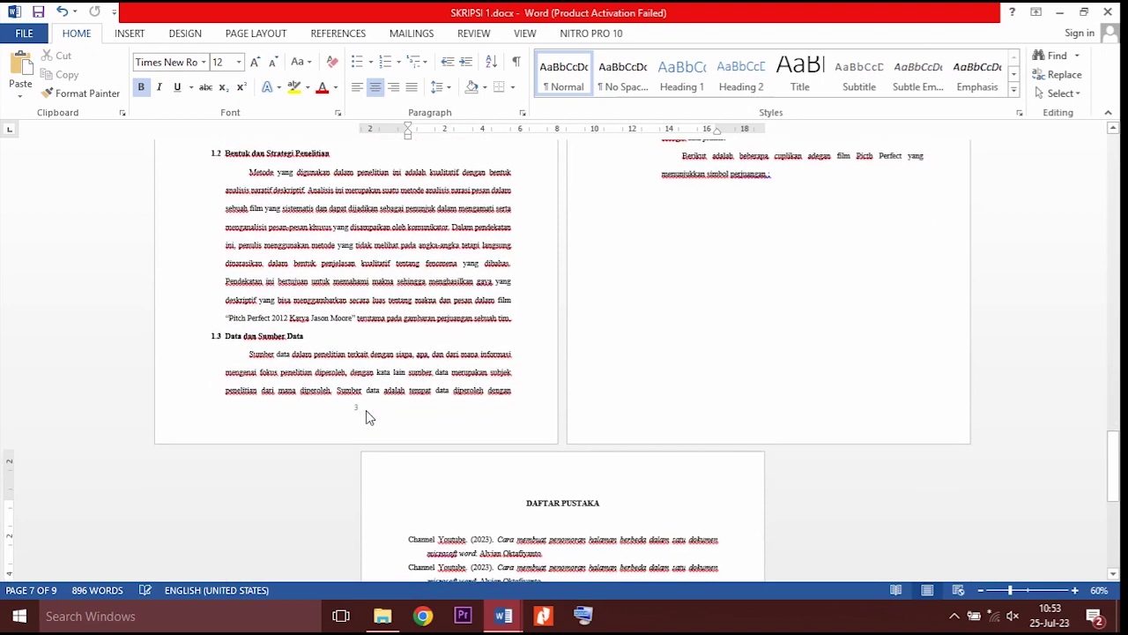
scroll(709, 406, "up", 5)
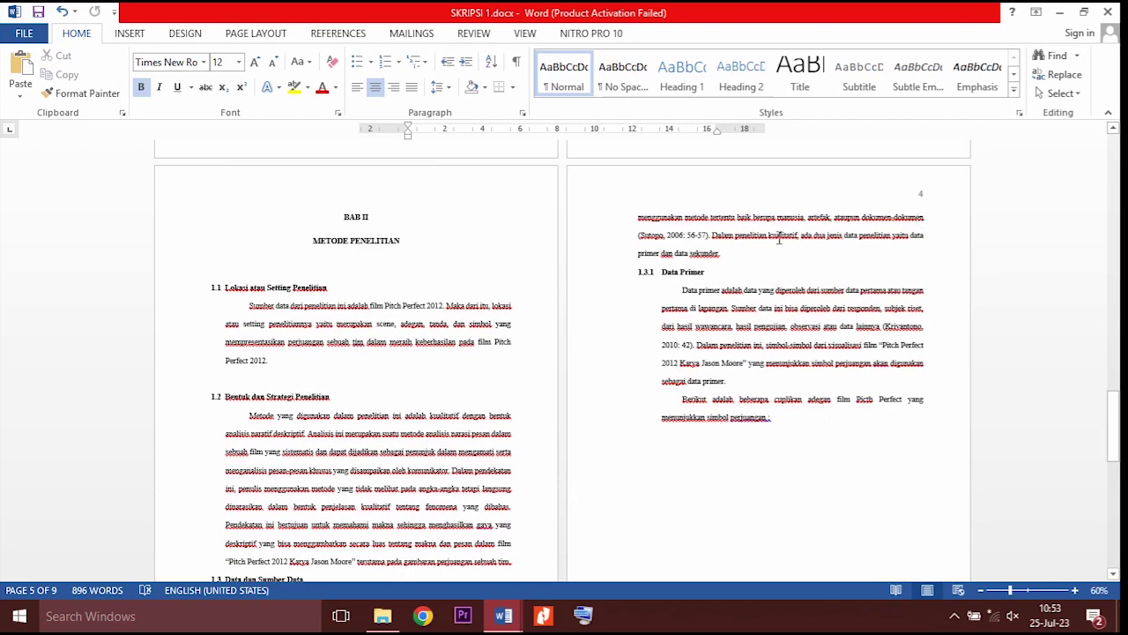
scroll(767, 251, "down", 9)
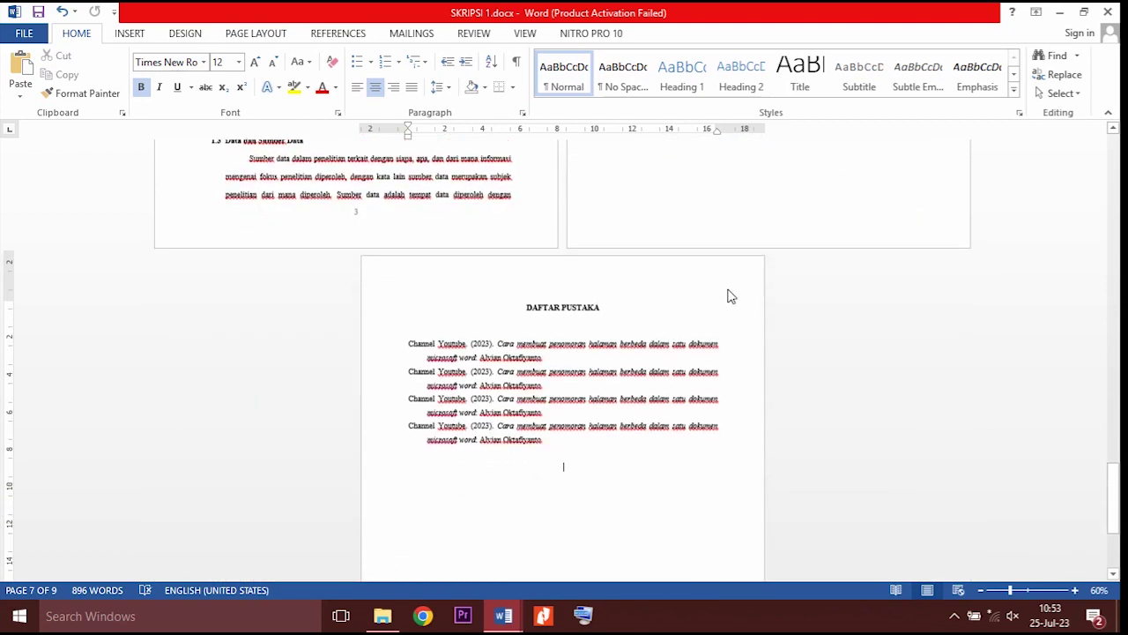
scroll(608, 331, "down", 4)
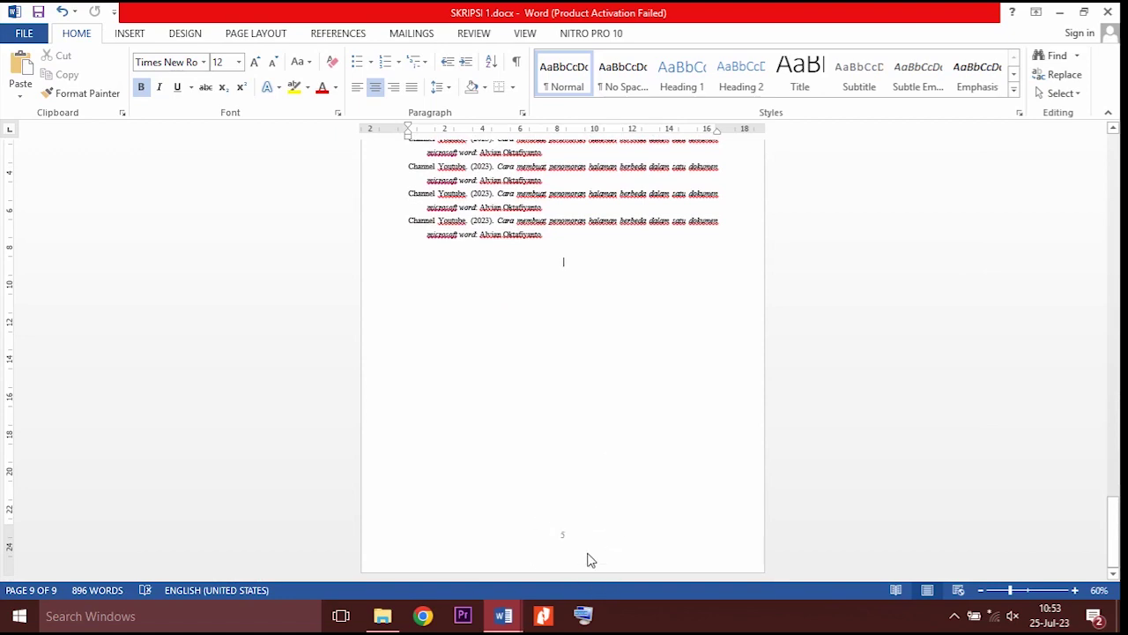
scroll(726, 335, "up", 3)
scroll(727, 335, "up", 10)
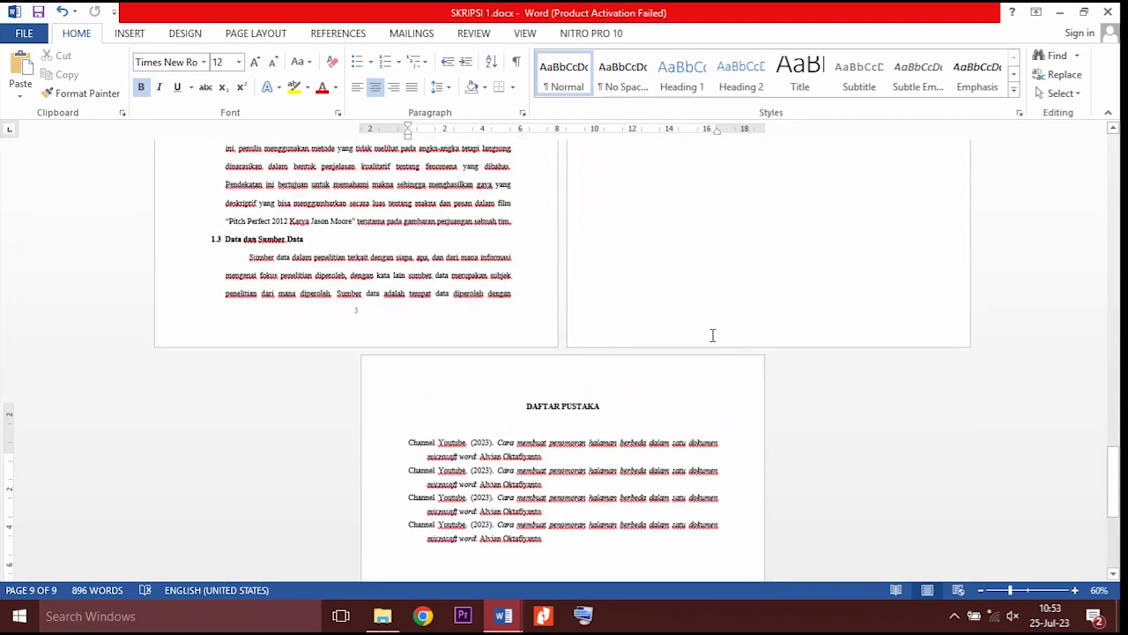
scroll(711, 328, "up", 10)
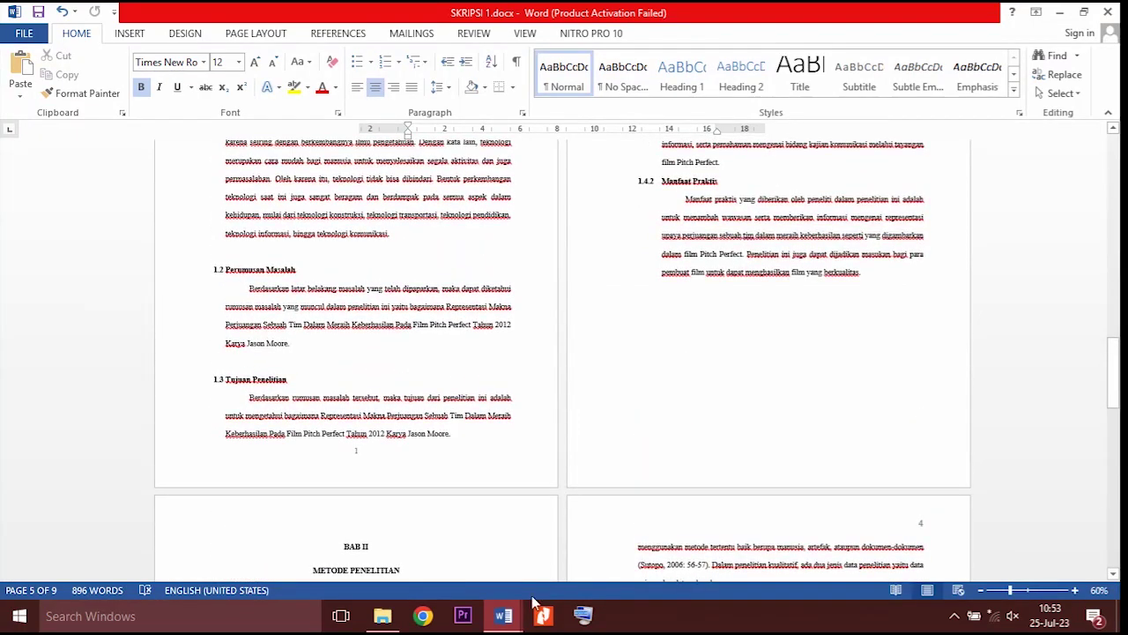
Switch to SKRIPSI 2.docx and look through its pages for page numbering, returning to the start of the document.
mouse_move(511, 610)
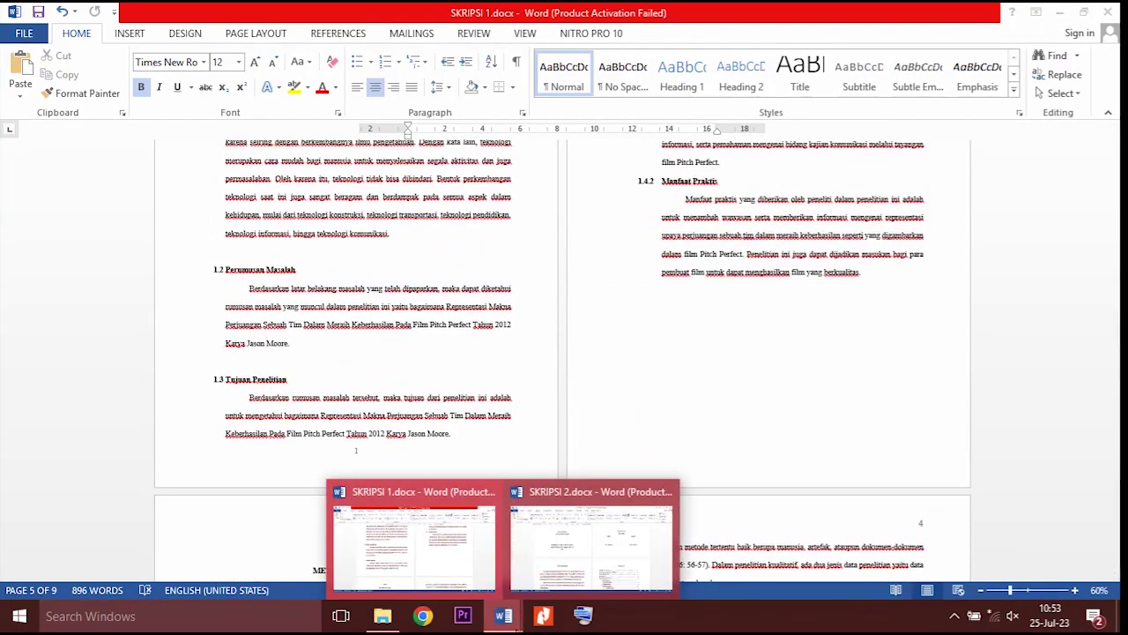
left_click(566, 558)
scroll(608, 371, "up", 10)
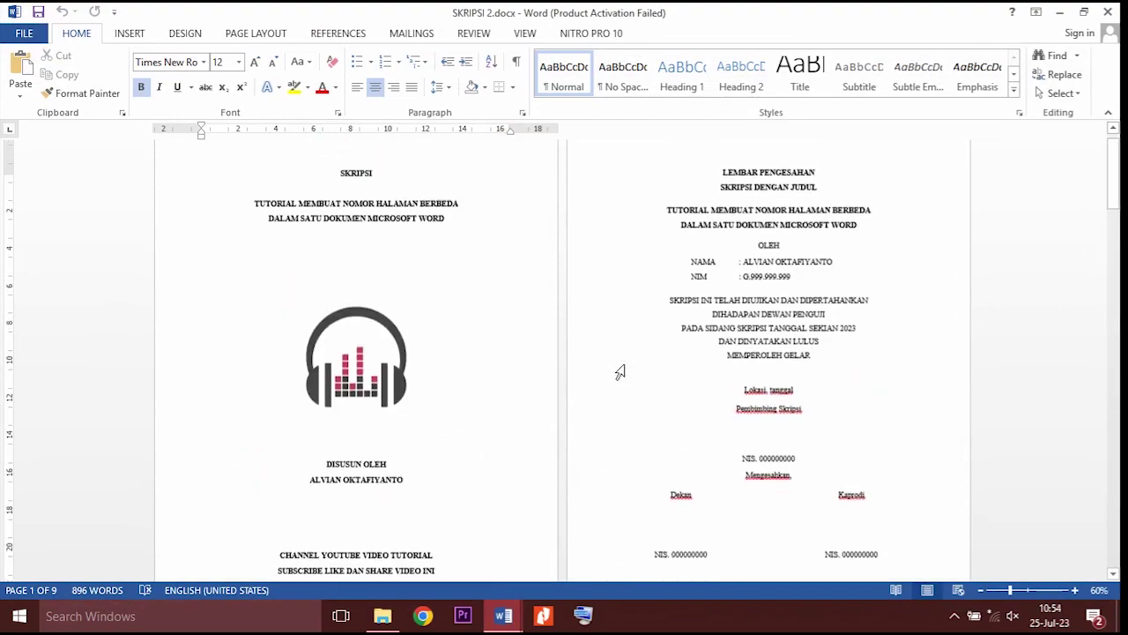
scroll(621, 372, "down", 5)
scroll(621, 370, "down", 10)
scroll(623, 385, "down", 10)
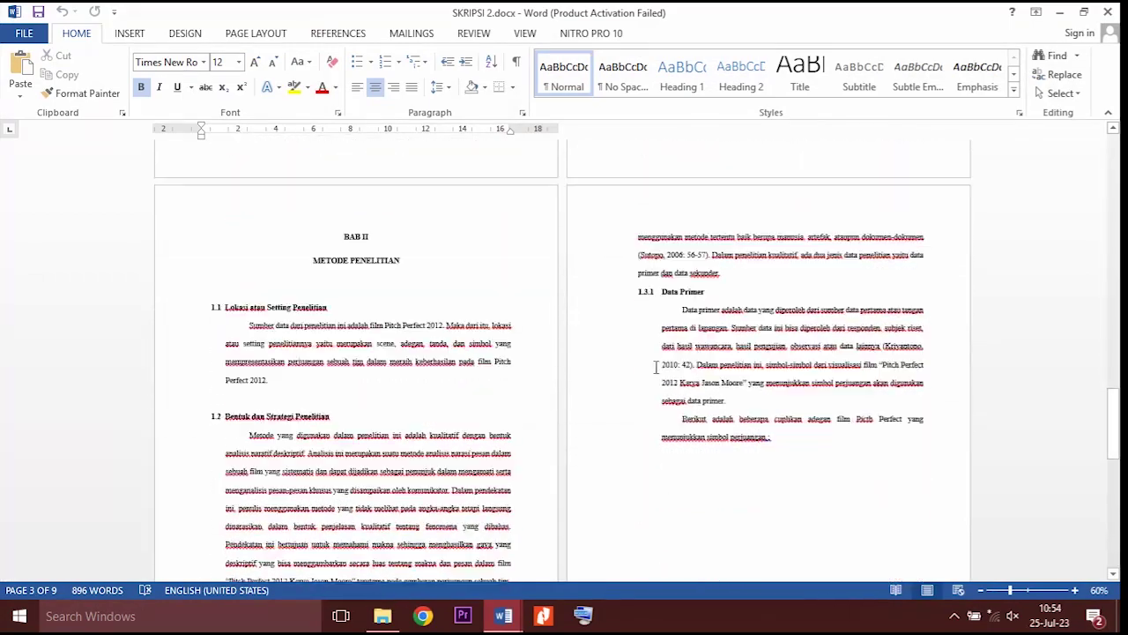
scroll(656, 366, "down", 10)
scroll(656, 366, "up", 10)
left_click(1115, 421)
left_click_drag(1115, 422, 1102, 146)
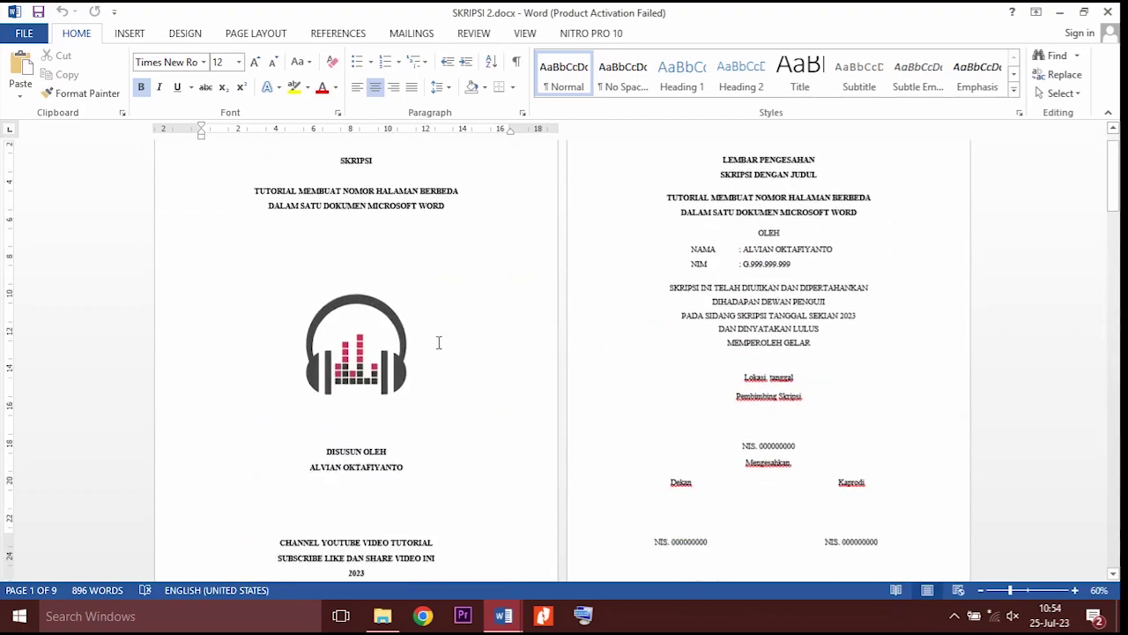
Check the cover and approval sheet, and open the header of the LEMBAR PENGESAHAN page for editing.
scroll(438, 342, "down", 3)
scroll(438, 342, "up", 4)
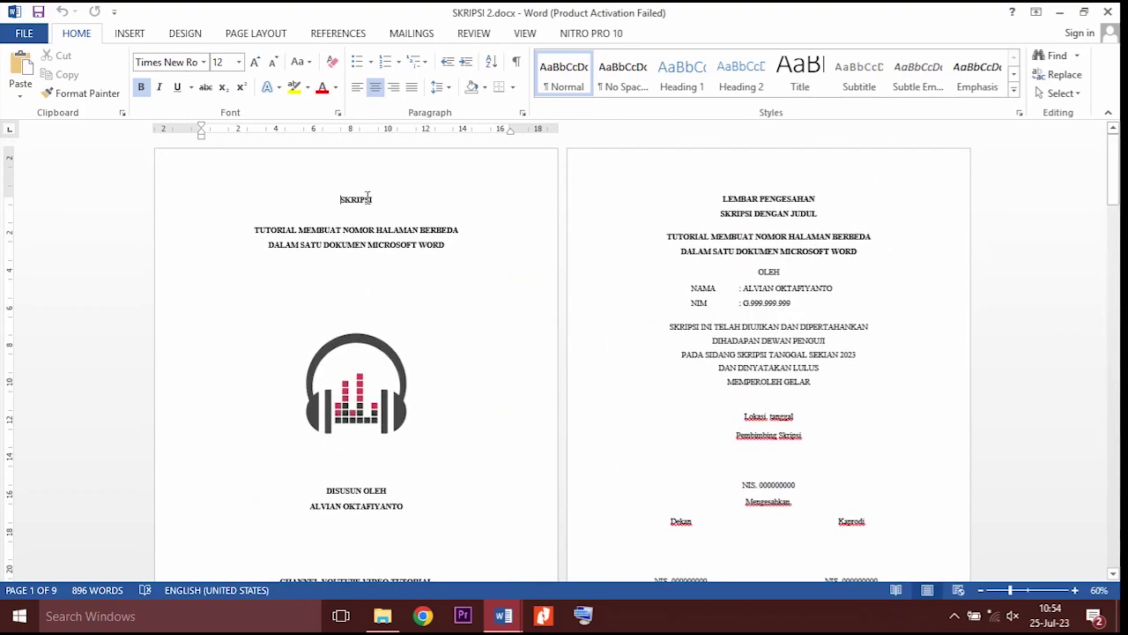
scroll(437, 280, "down", 3)
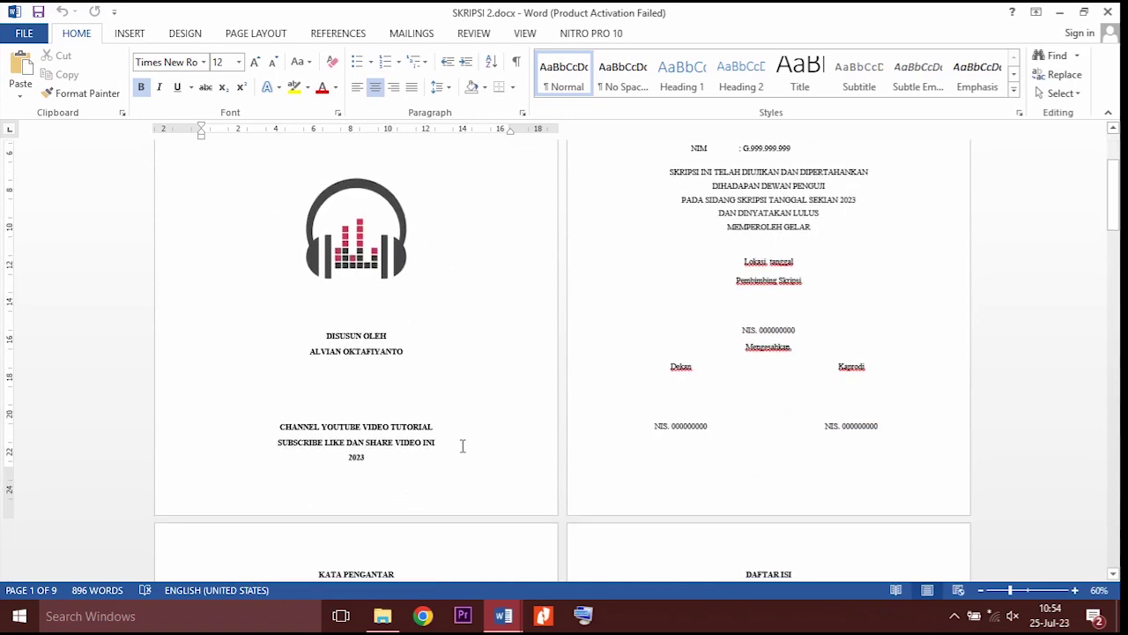
scroll(465, 449, "up", 3)
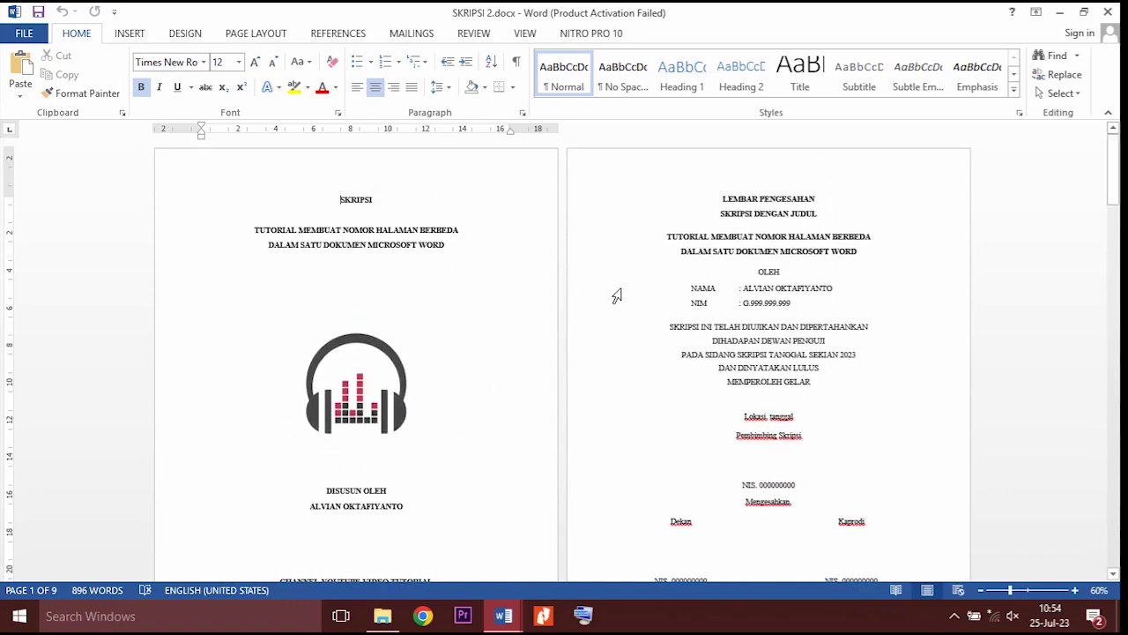
scroll(784, 251, "down", 7)
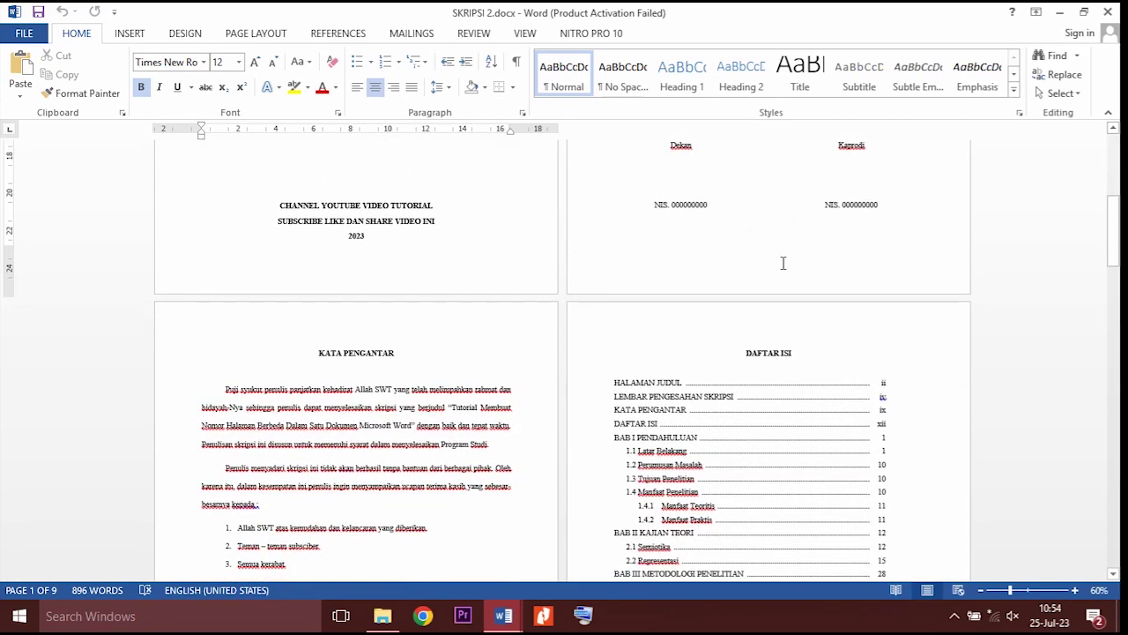
scroll(782, 262, "up", 5)
scroll(783, 264, "up", 2)
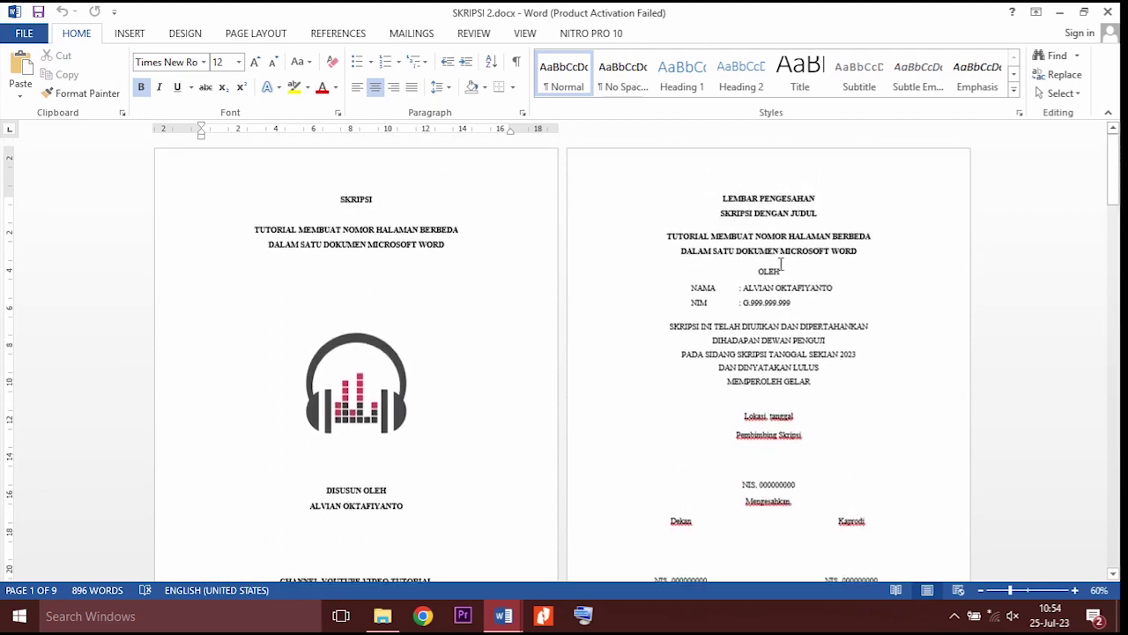
right_click(707, 167)
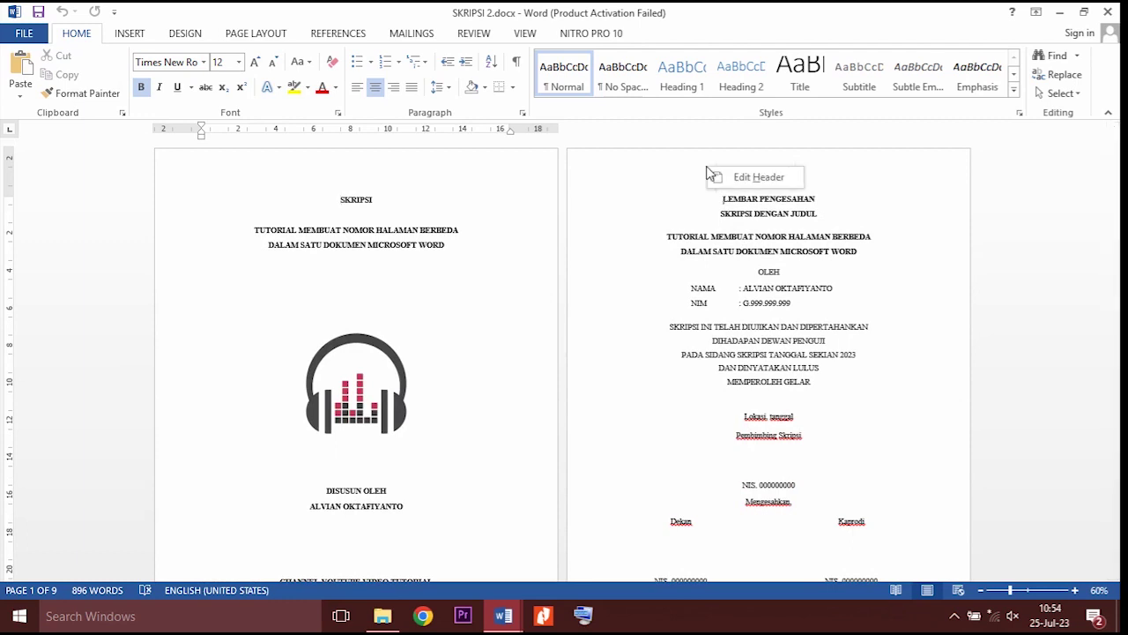
left_click(756, 177)
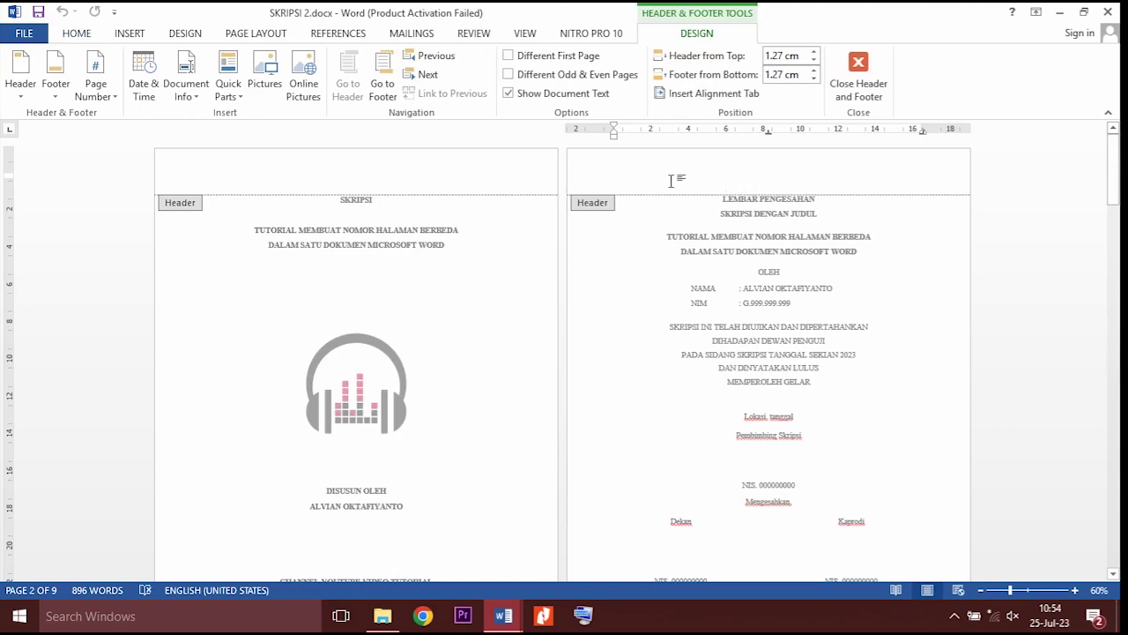
Examine the header and footer labels from the cover through the DAFTAR ISI page, and close header editing.
scroll(672, 180, "down", 5)
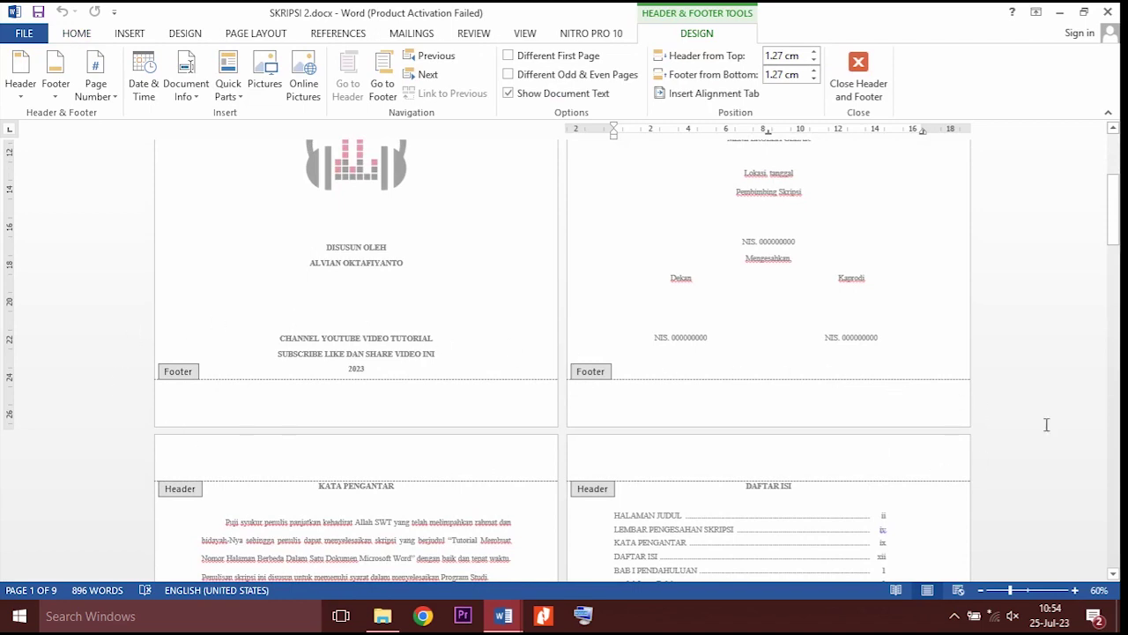
scroll(611, 335, "up", 5)
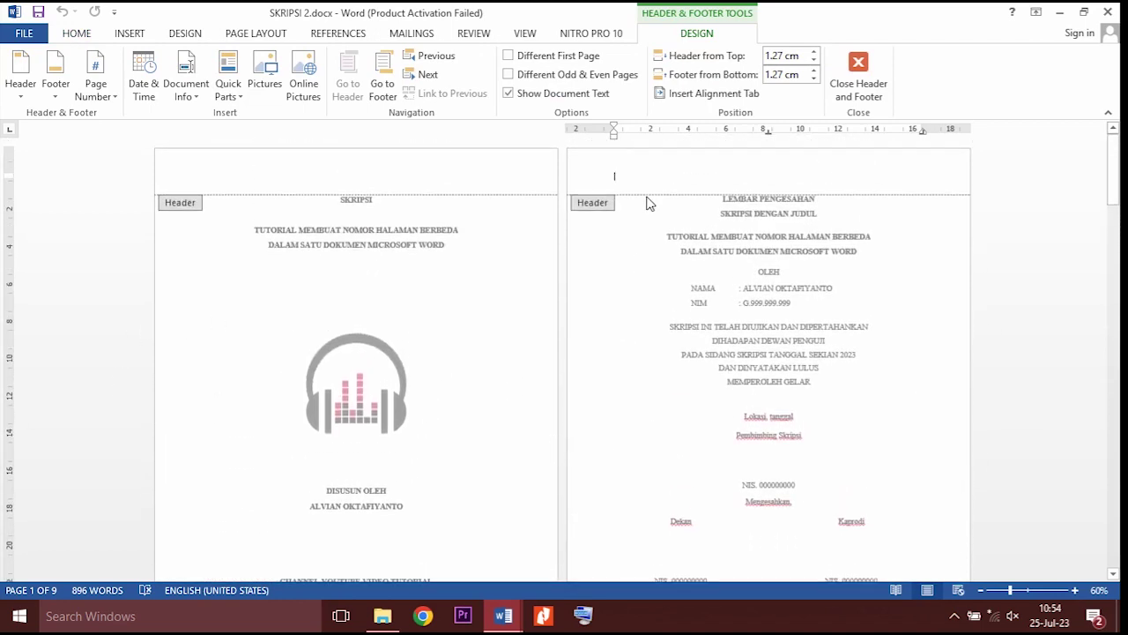
left_click(660, 183)
scroll(690, 395, "down", 5)
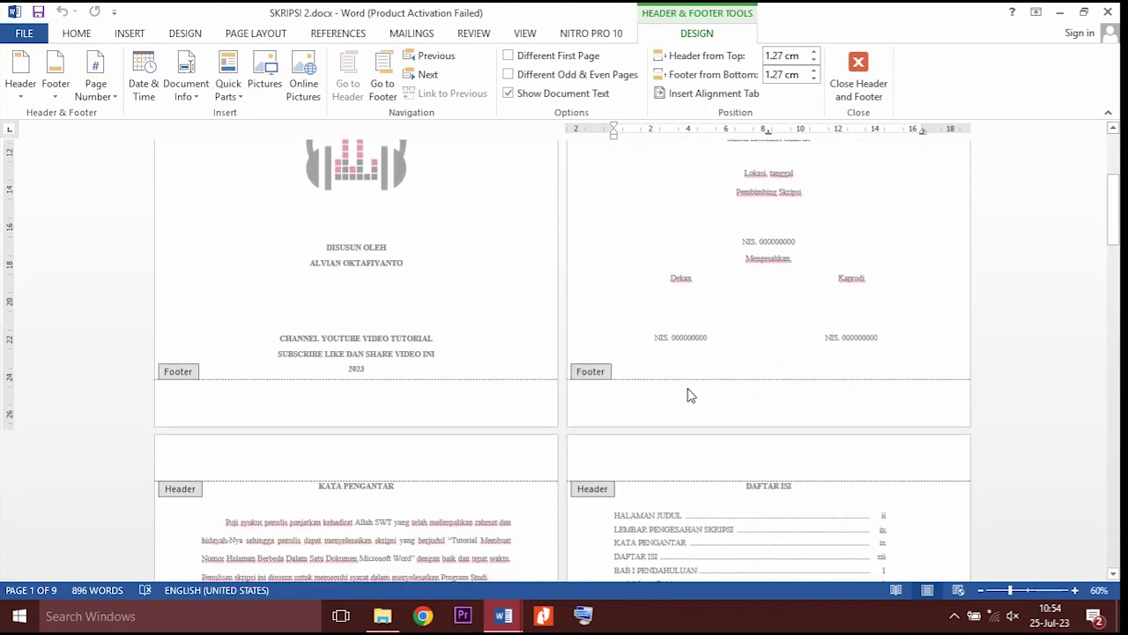
scroll(686, 387, "down", 5)
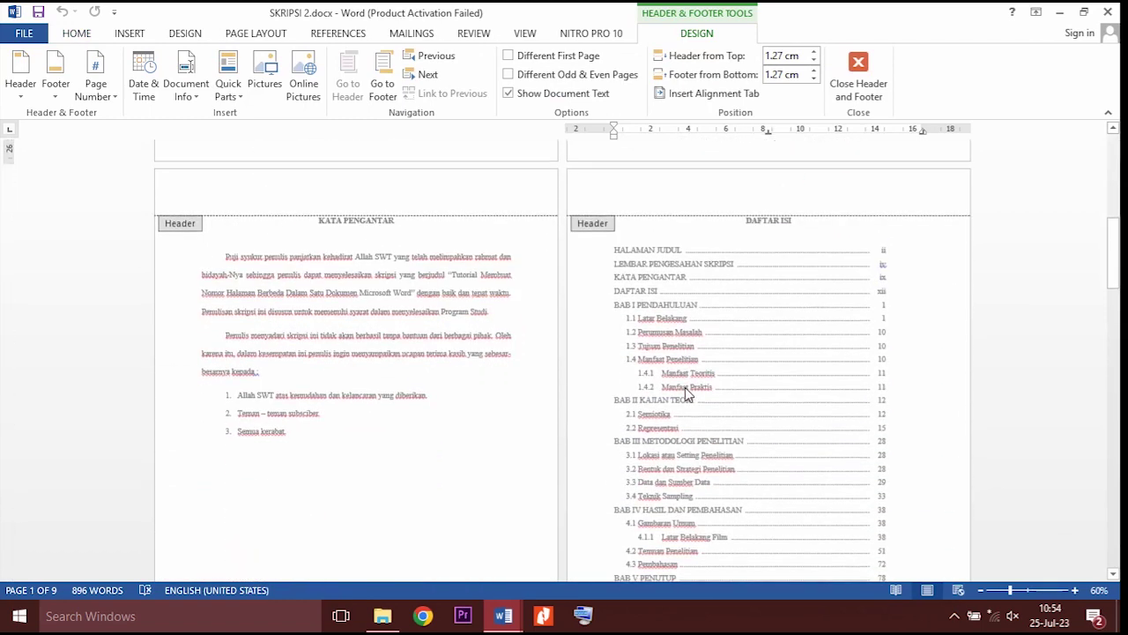
scroll(685, 387, "up", 10)
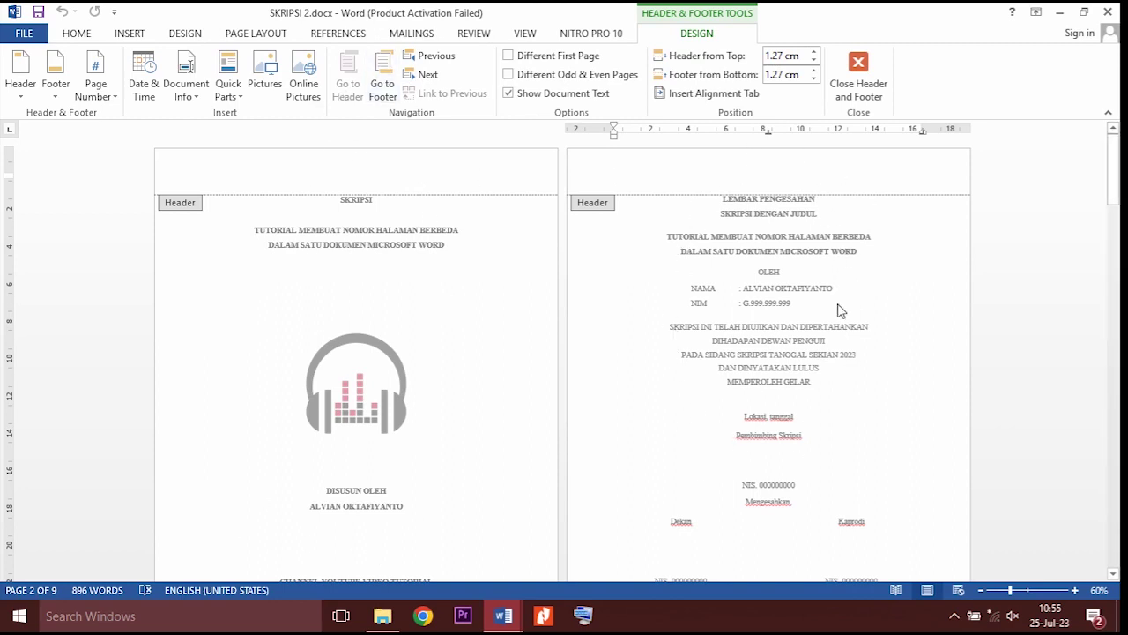
scroll(745, 328, "down", 3)
scroll(737, 328, "down", 2)
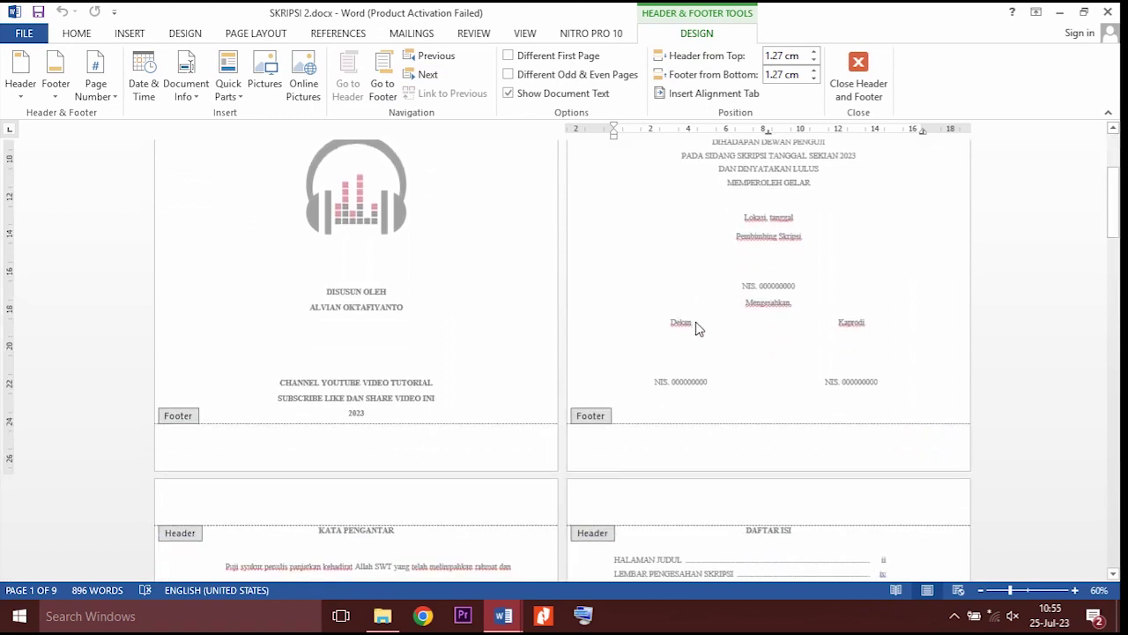
scroll(695, 328, "down", 6)
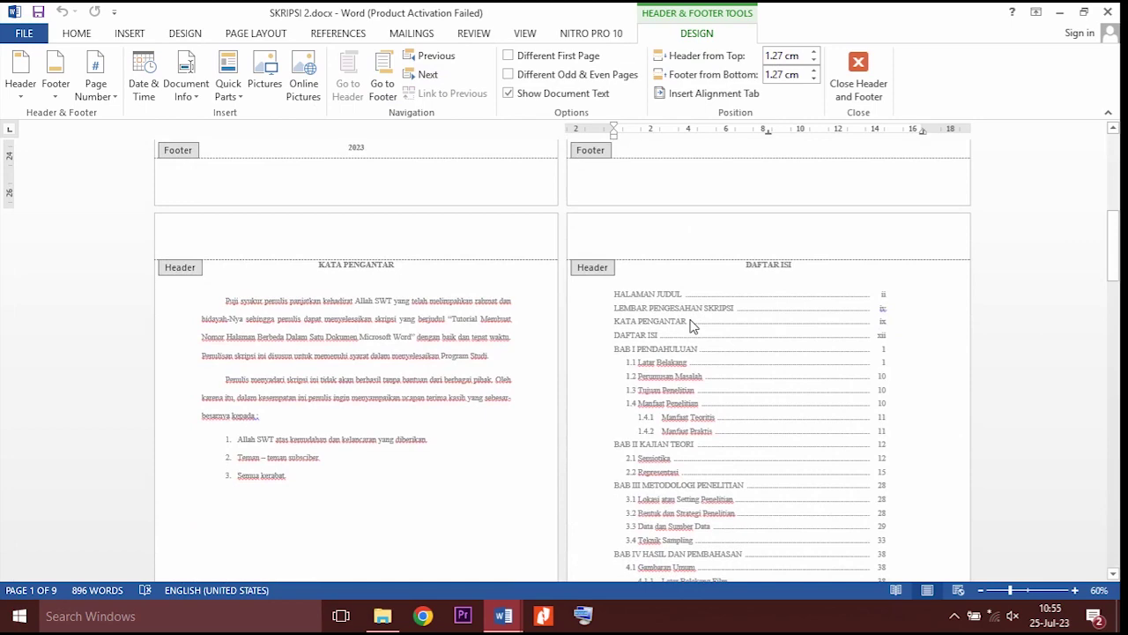
scroll(693, 326, "up", 11)
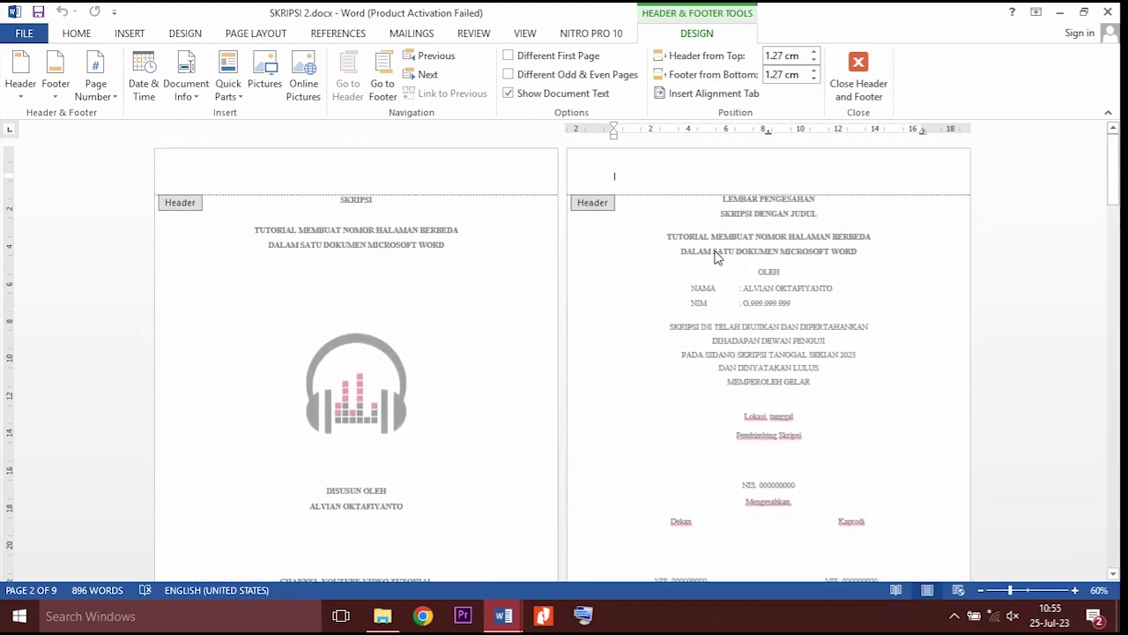
left_click(864, 67)
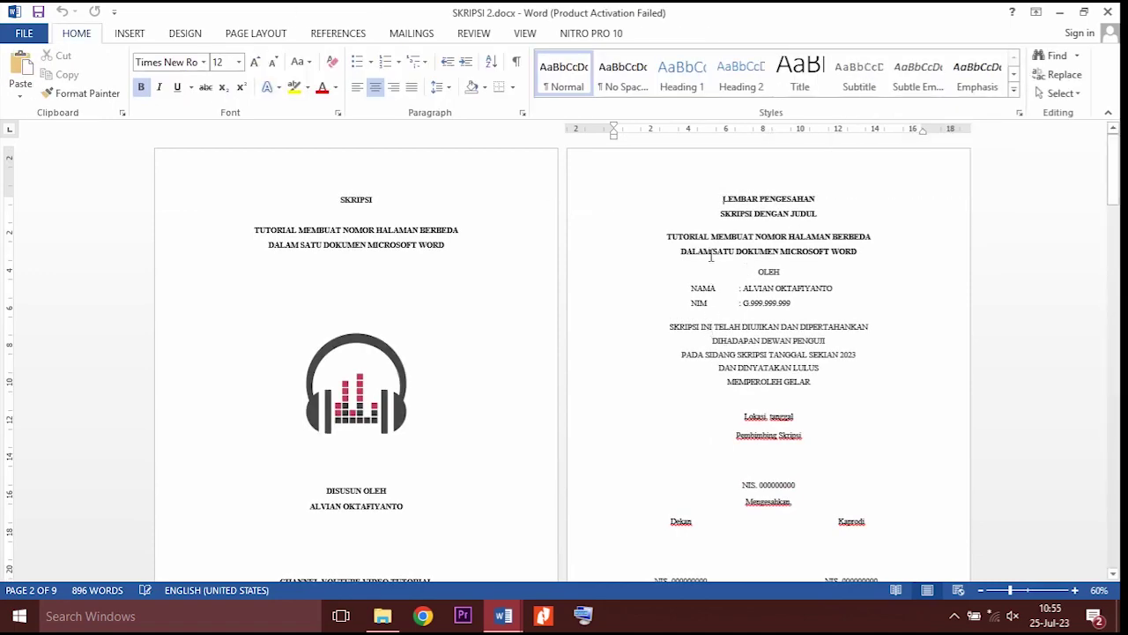
Insert a Next Page section break directly before the LEMBAR PENGESAHAN heading.
scroll(711, 234, "down", 3)
scroll(701, 300, "up", 3)
left_click(717, 202)
left_click(255, 34)
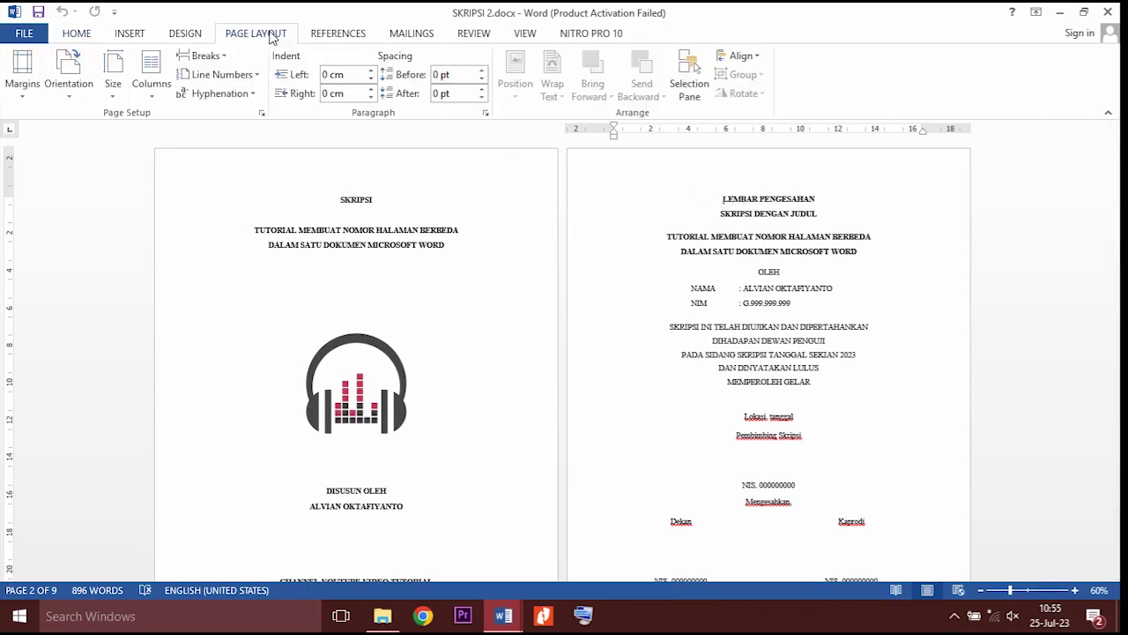
left_click(205, 56)
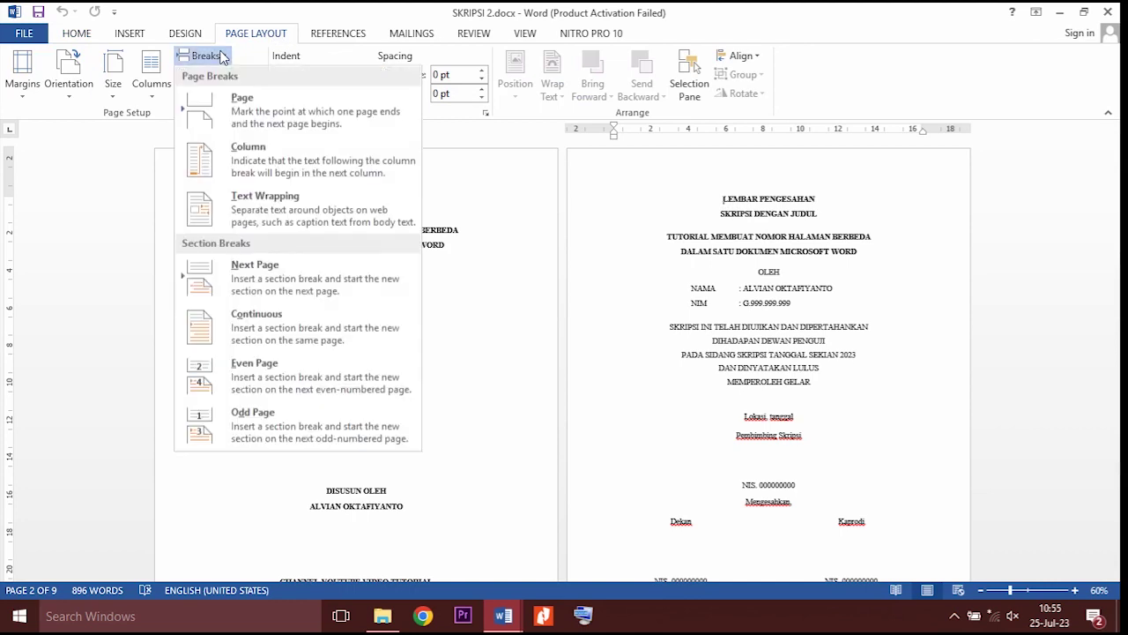
left_click(297, 269)
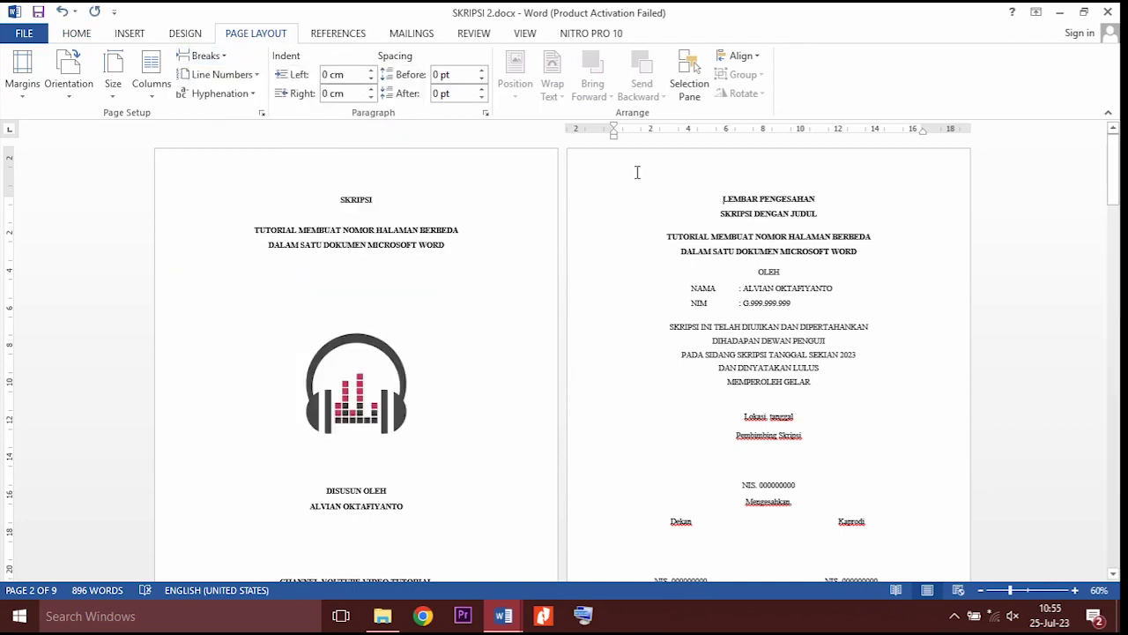
Open the LEMBAR PENGESAHAN page's header and compare its header and footer section labels with the cover's.
right_click(719, 172)
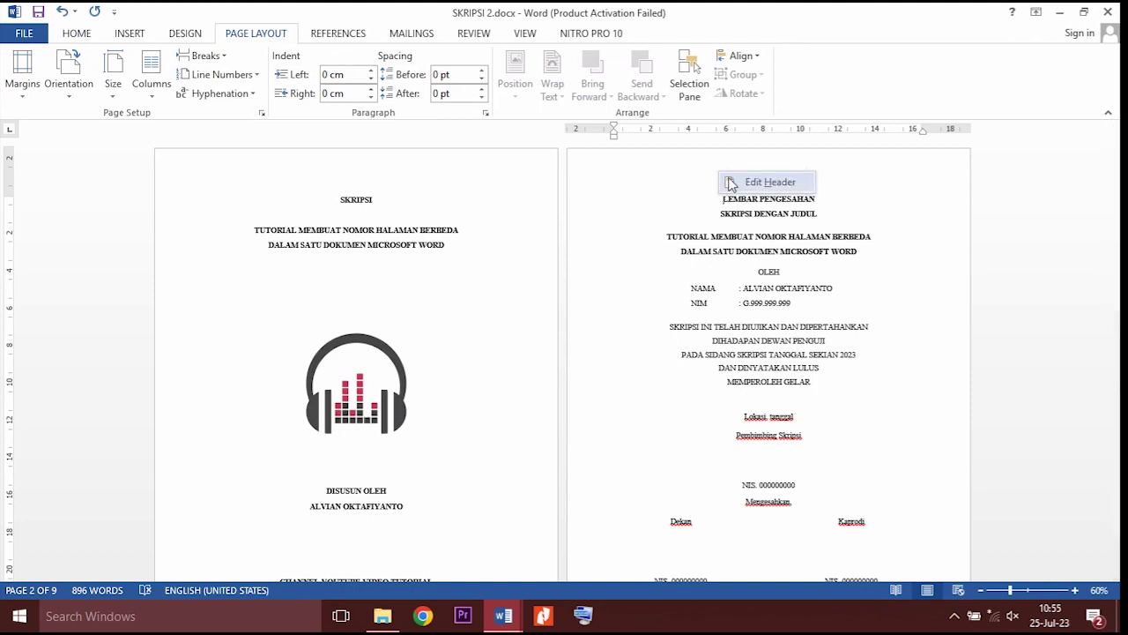
left_click(757, 183)
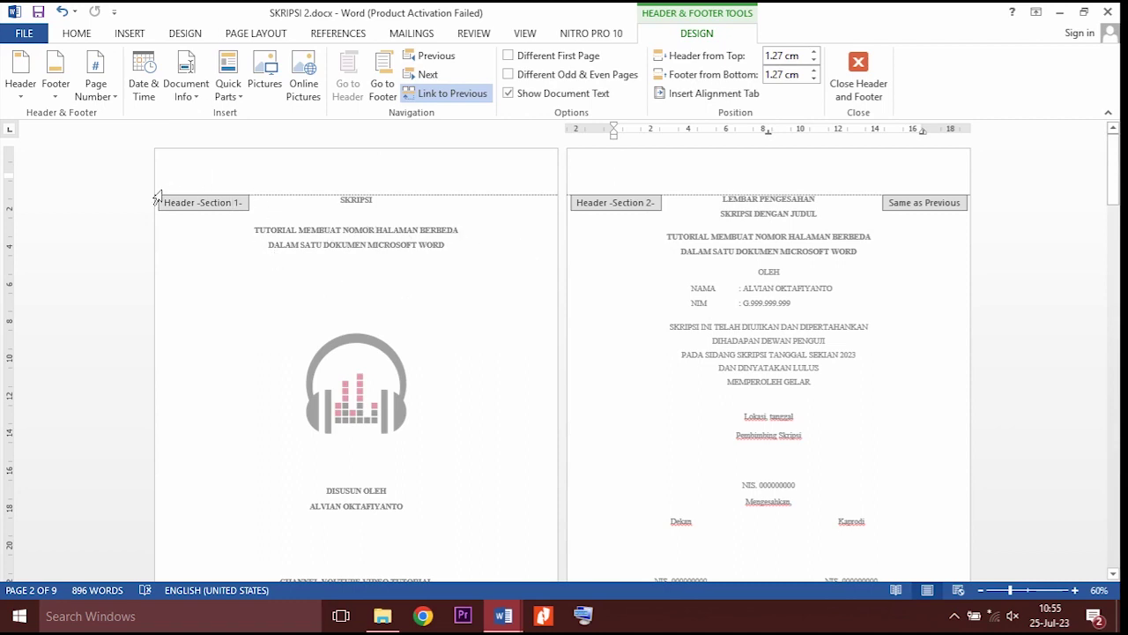
scroll(344, 297, "down", 5)
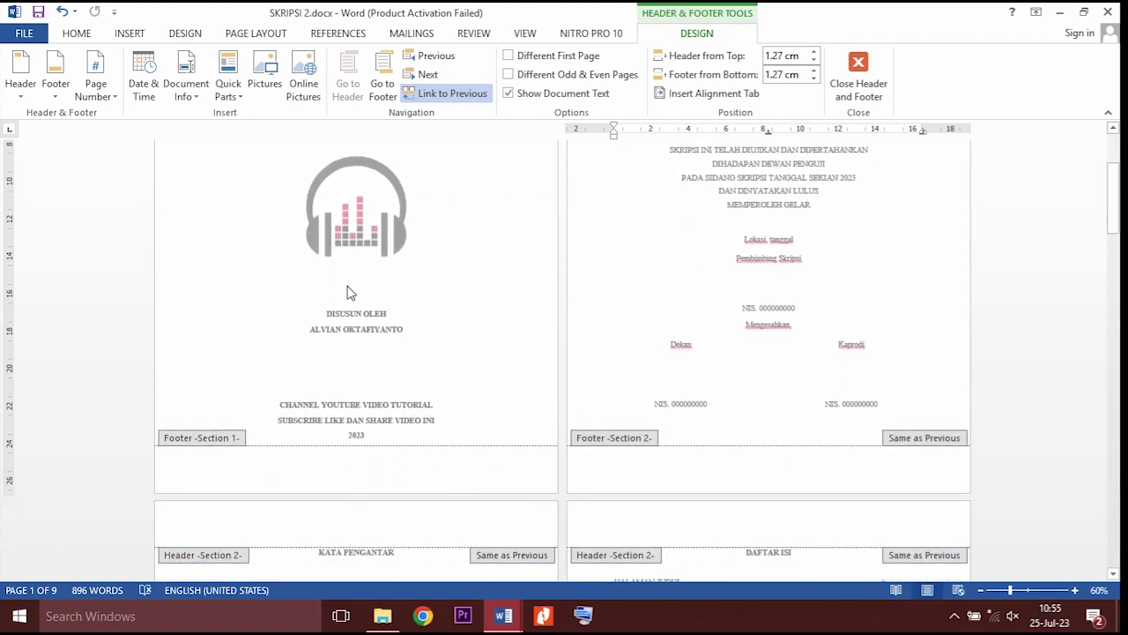
scroll(349, 292, "up", 5)
left_click(687, 196)
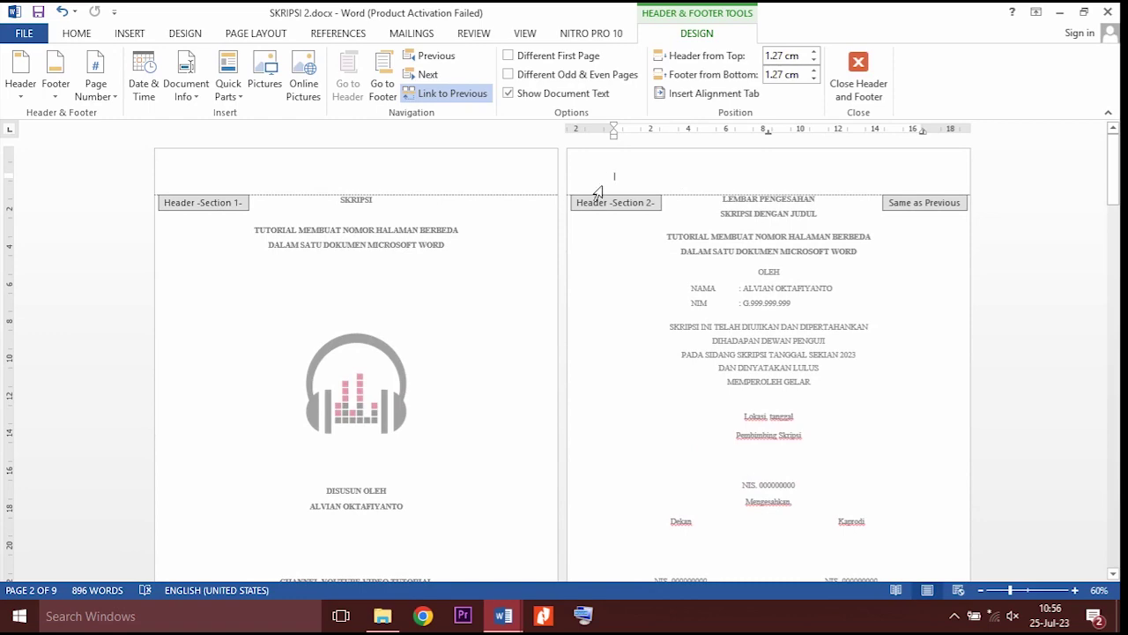
Examine the header and footer section labels from the approval sheet through the BAB I pages, and close header editing.
scroll(667, 277, "down", 12)
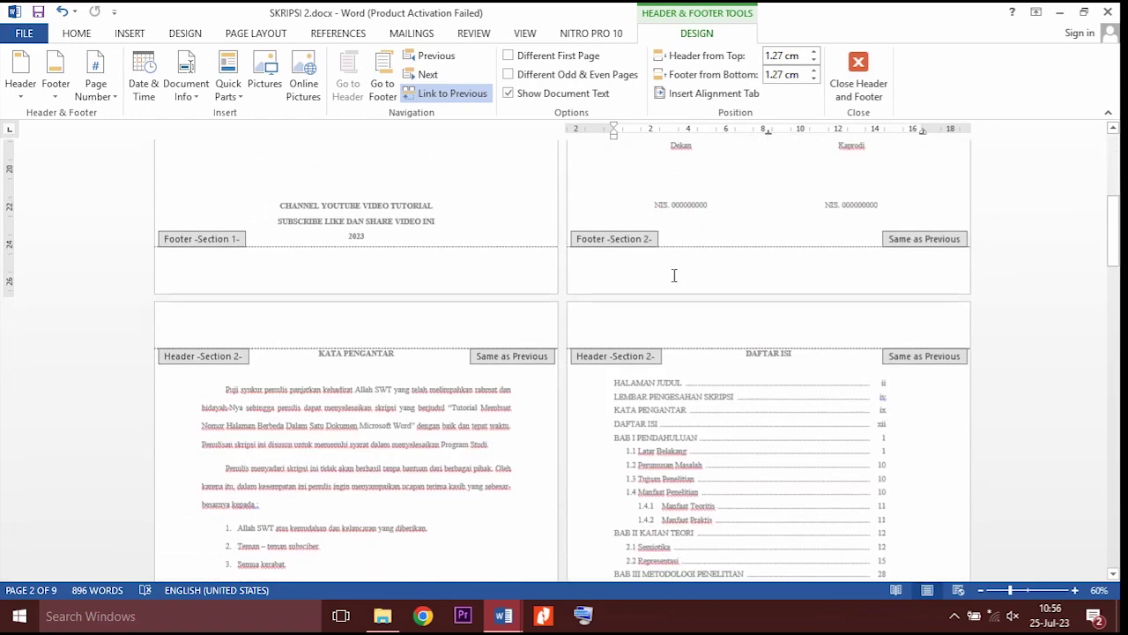
scroll(667, 275, "down", 15)
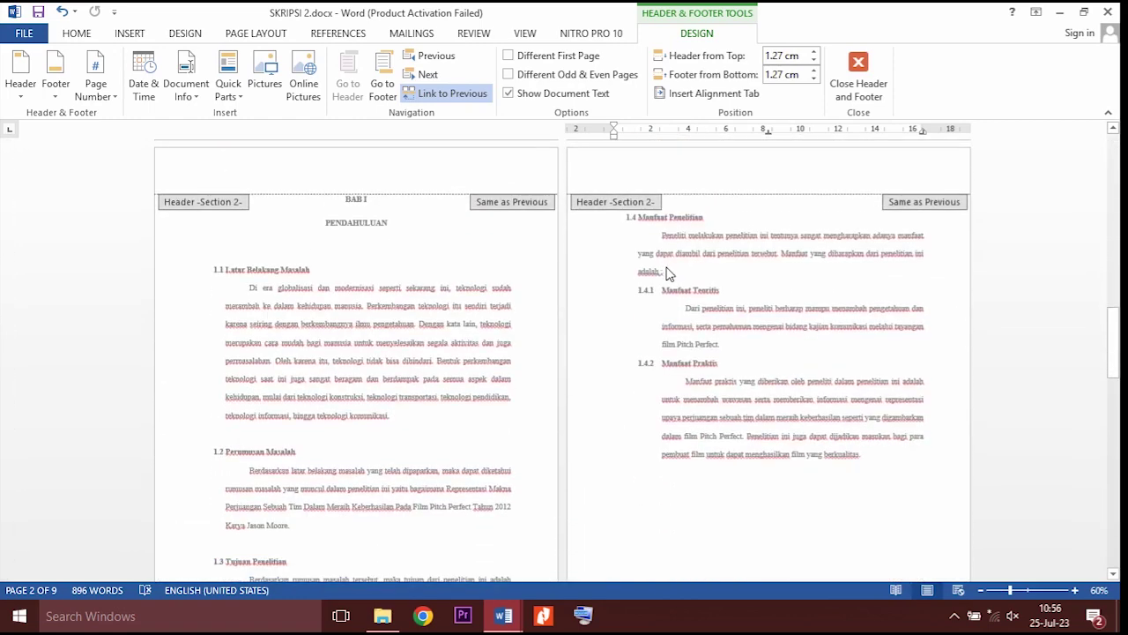
scroll(667, 274, "up", 15)
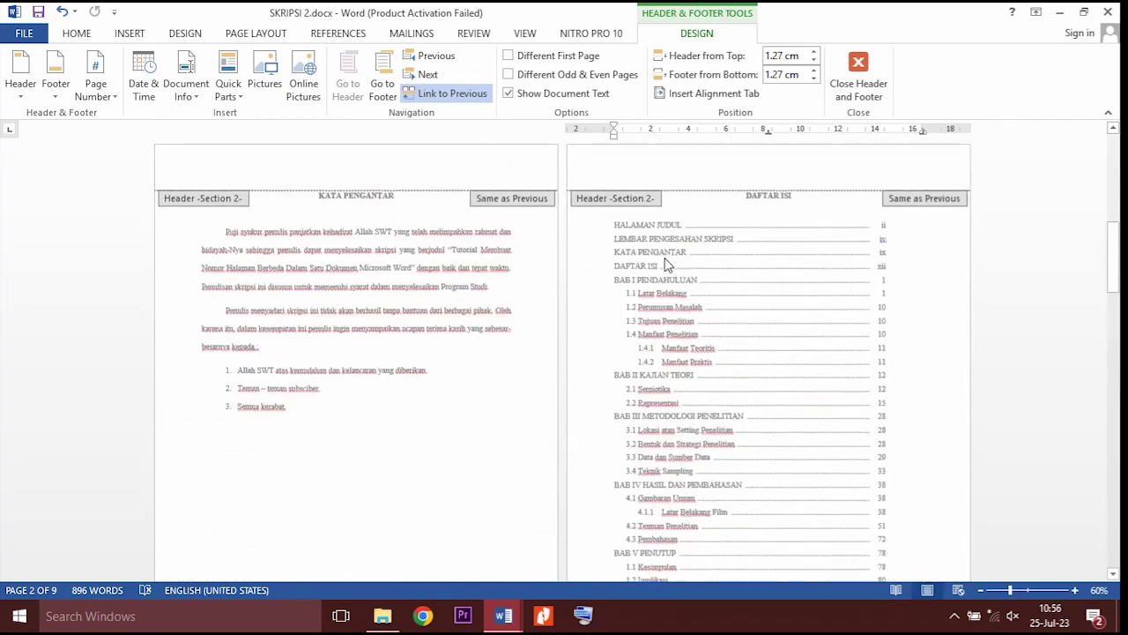
scroll(666, 258, "up", 5)
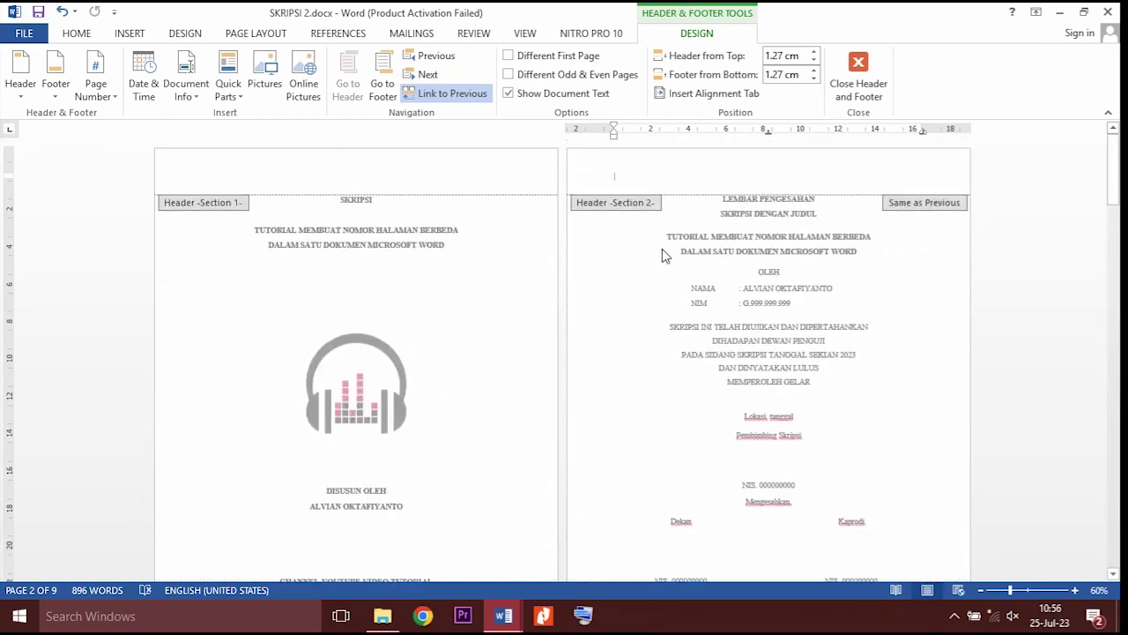
scroll(661, 248, "down", 1)
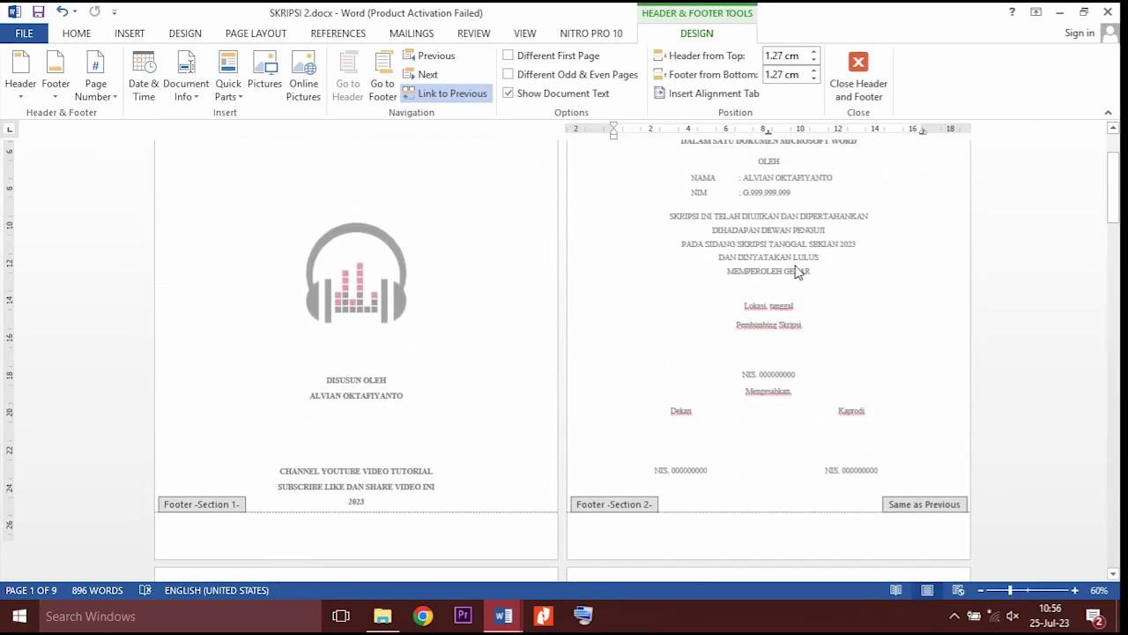
scroll(797, 275, "down", 2)
scroll(796, 275, "up", 3)
scroll(794, 268, "down", 2)
scroll(794, 269, "down", 4)
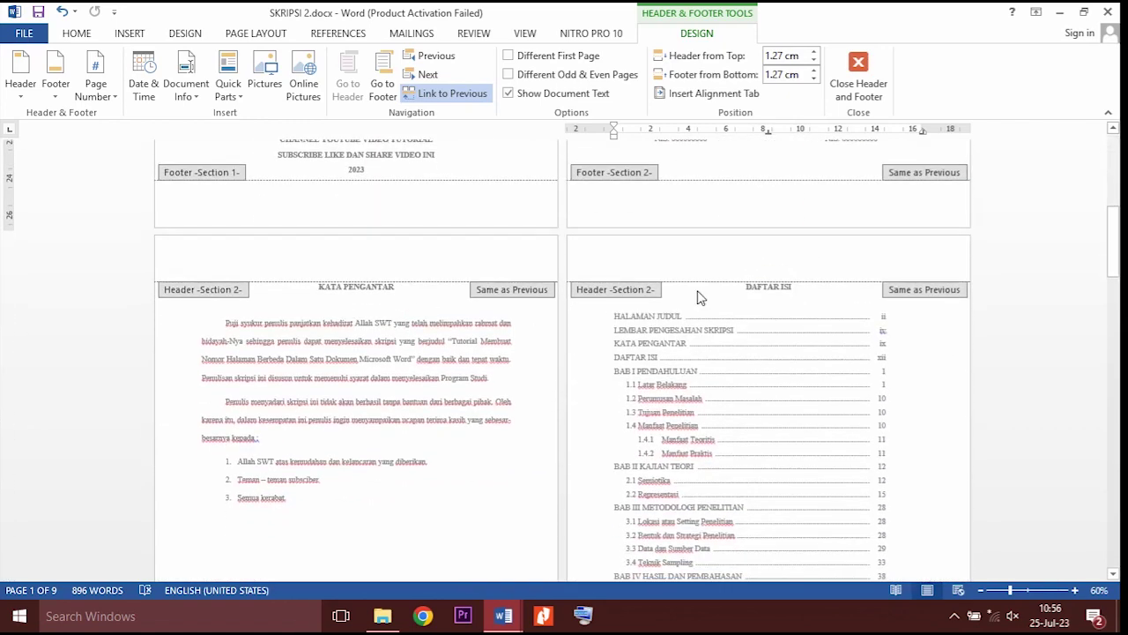
scroll(767, 289, "down", 6)
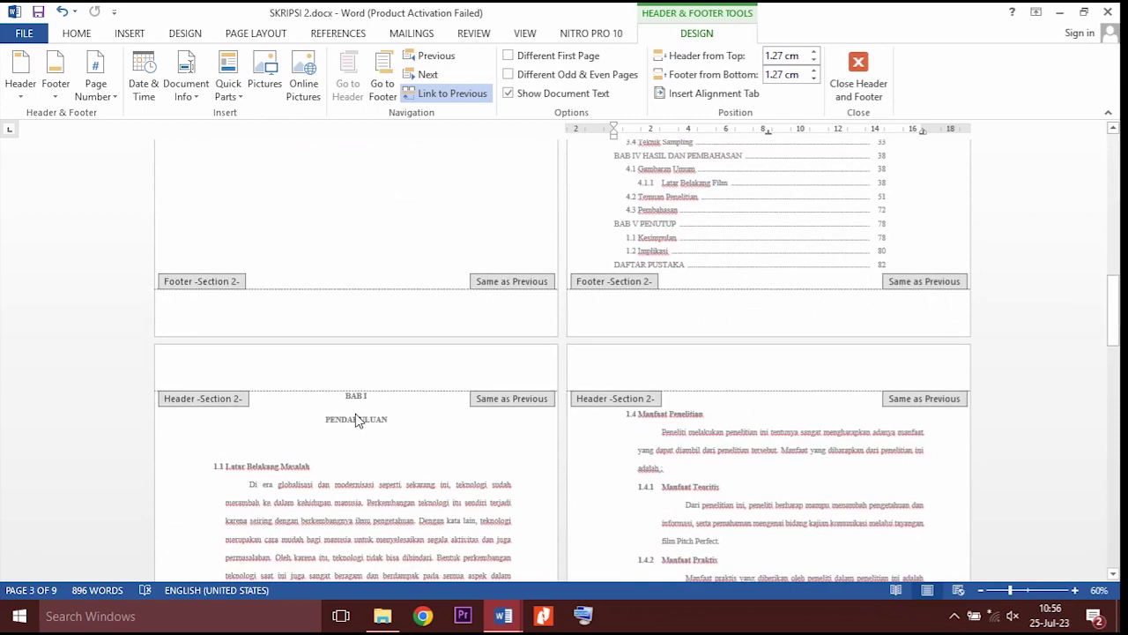
scroll(357, 421, "down", 1)
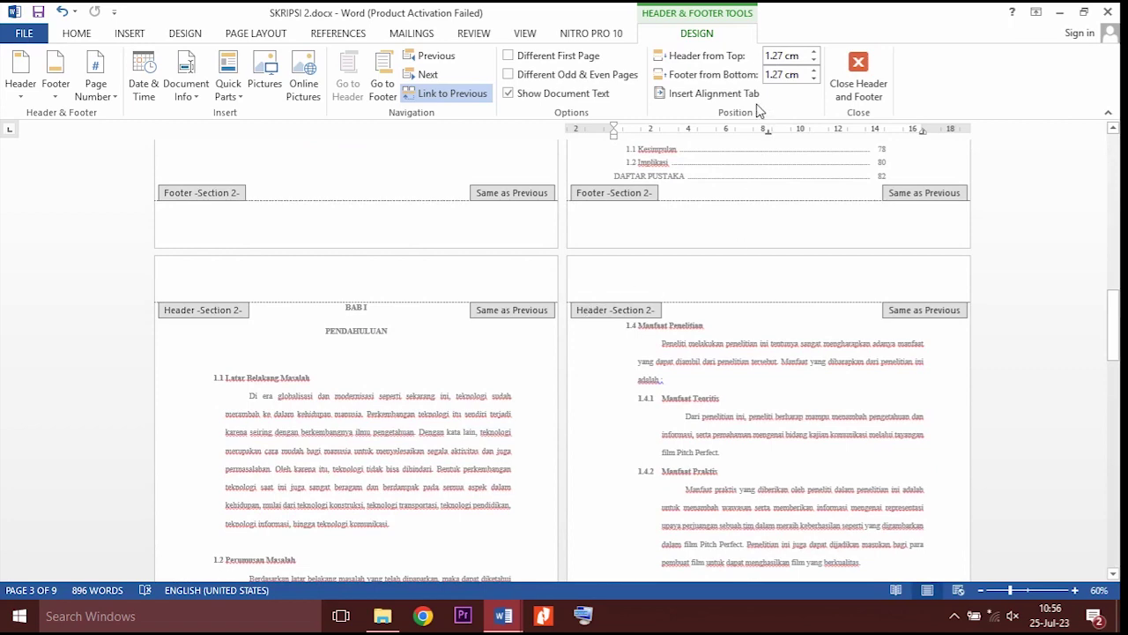
left_click(859, 77)
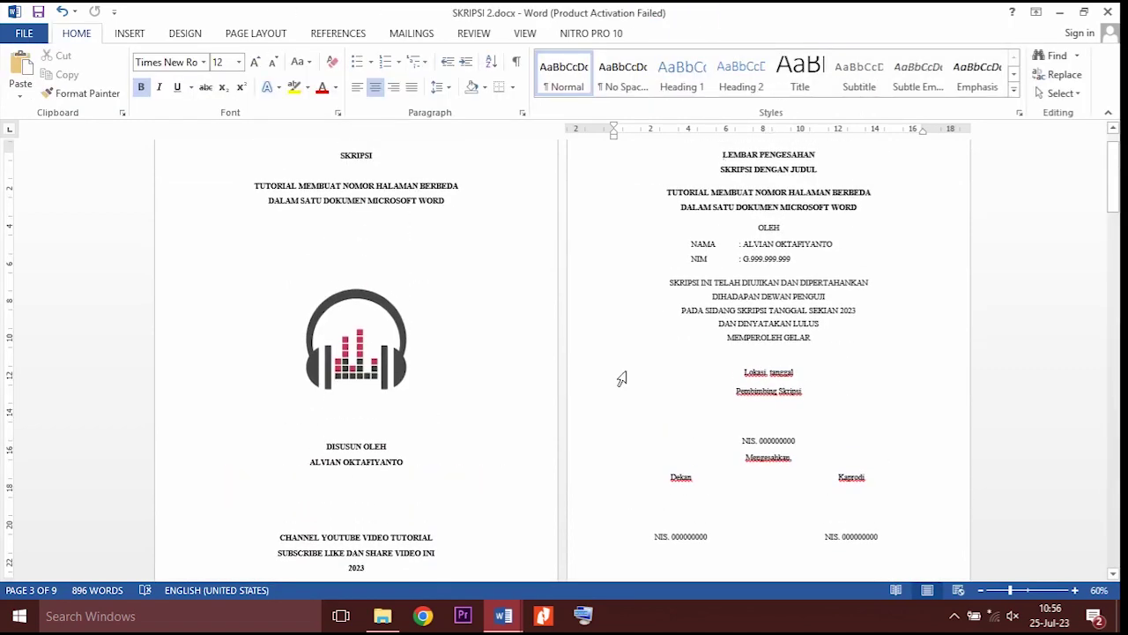
Insert a Next Page section break directly before the BAB I heading.
scroll(621, 377, "down", 5)
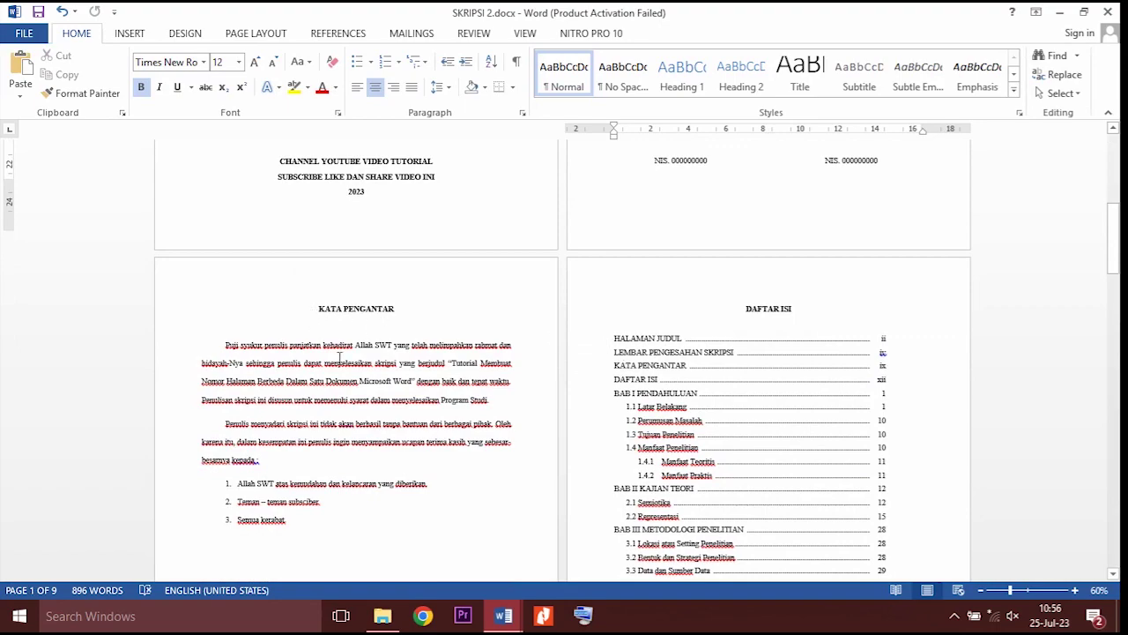
scroll(339, 357, "down", 8)
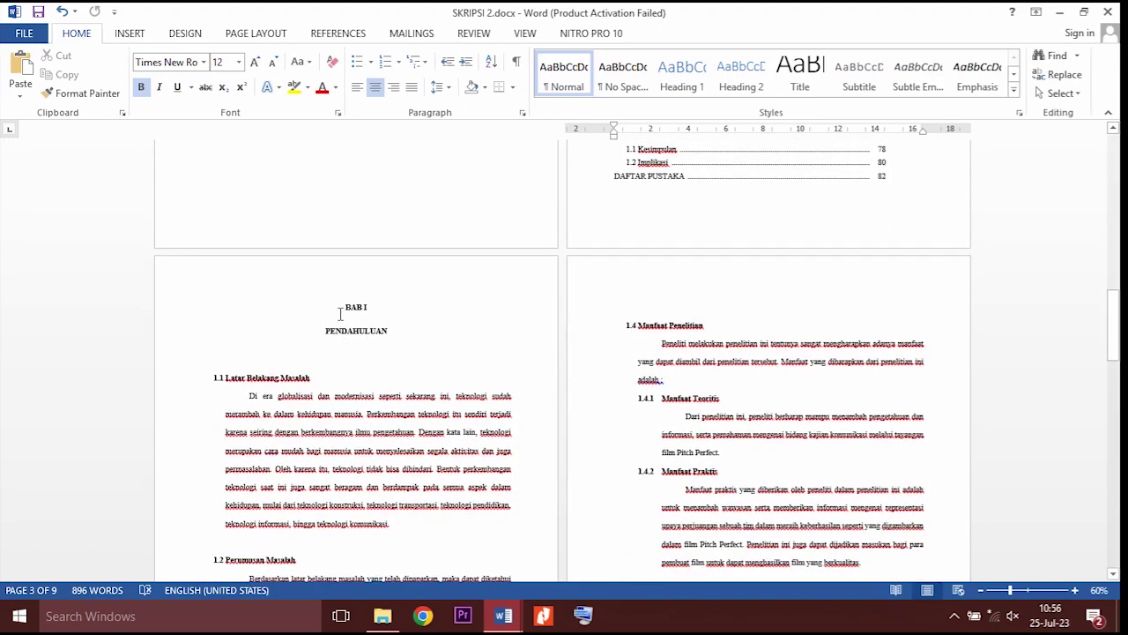
left_click(336, 313)
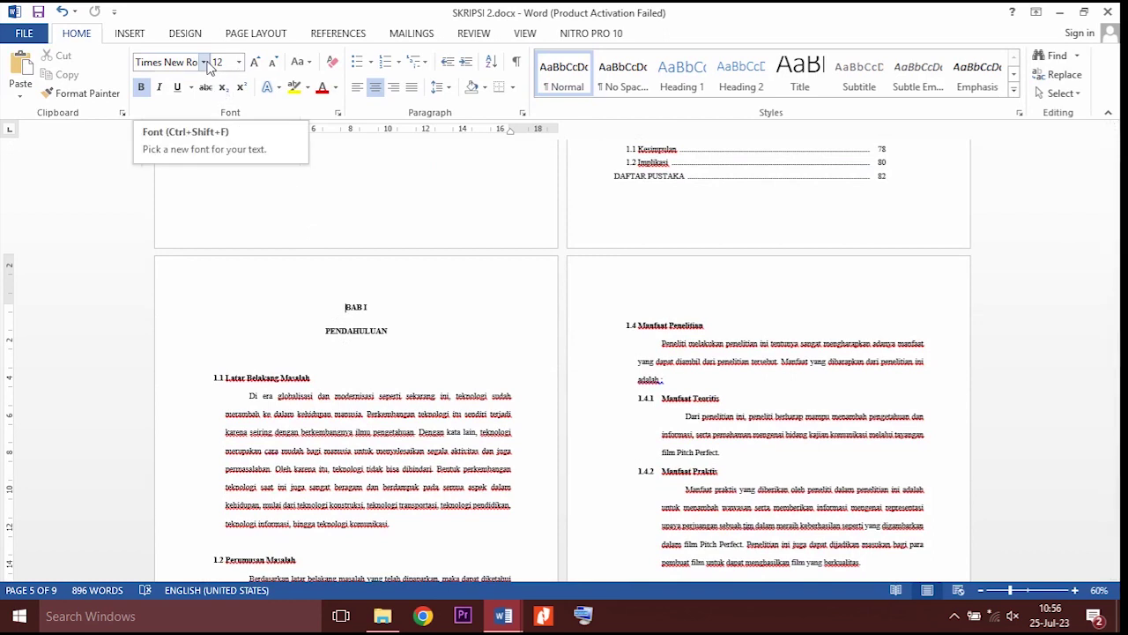
left_click(248, 36)
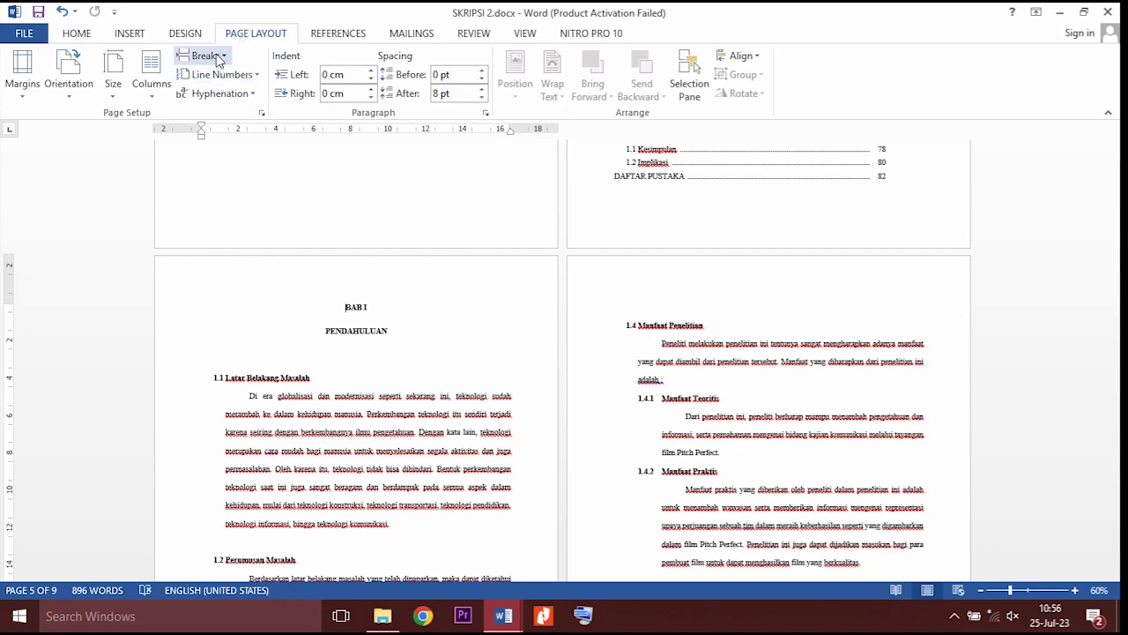
left_click(212, 54)
left_click(264, 275)
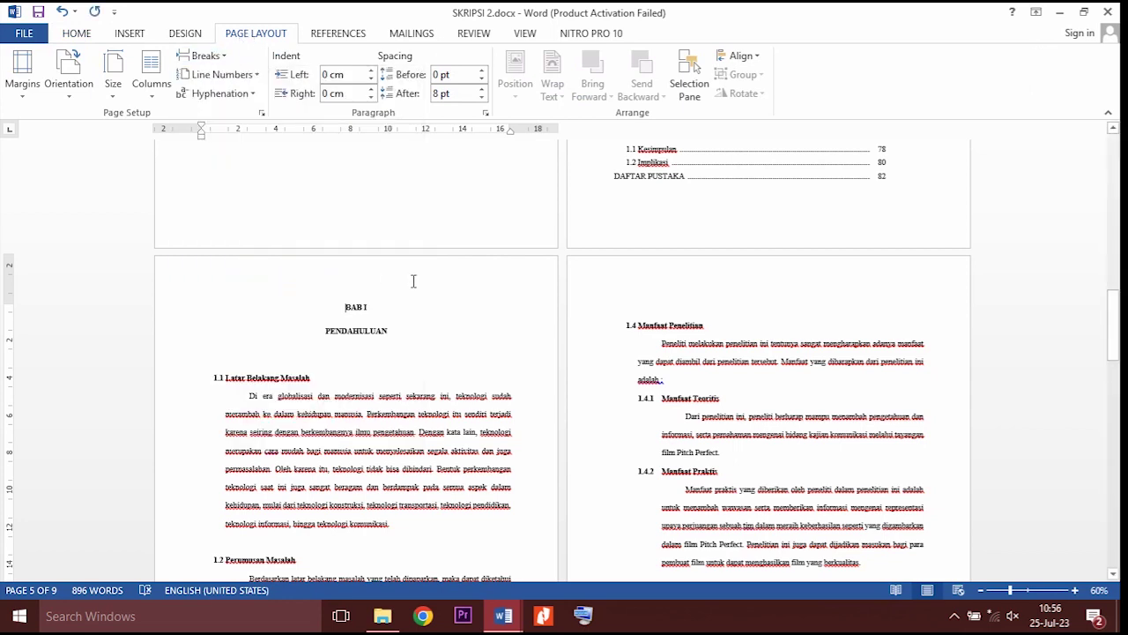
Reopen header editing and unlink the Section 2 header on the LEMBAR PENGESAHAN page from the previous section.
double_click(448, 284)
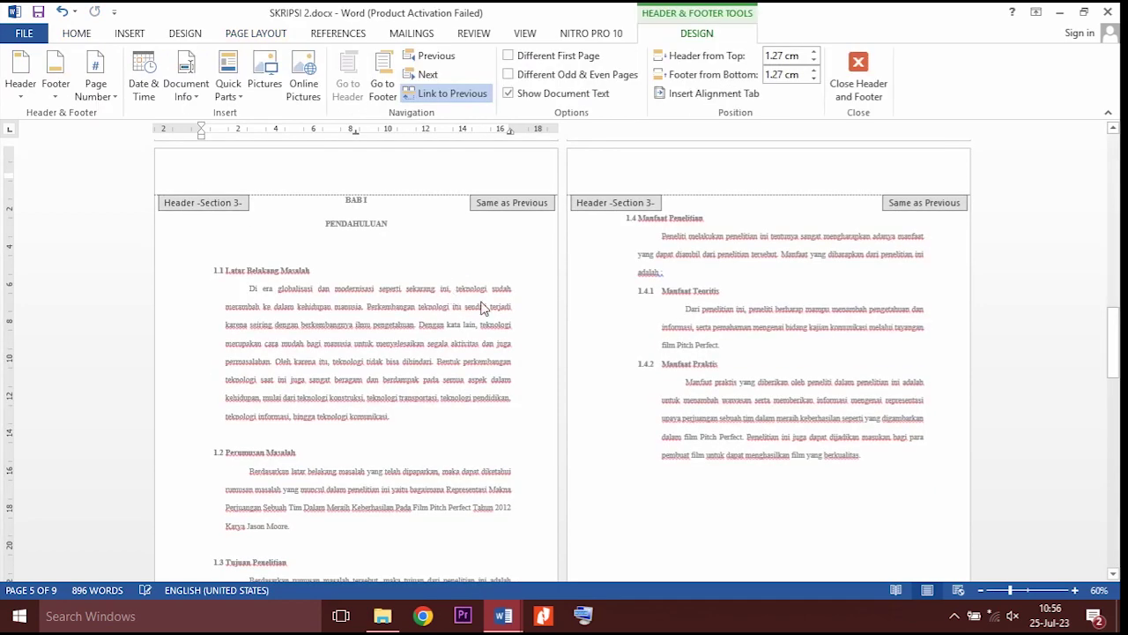
scroll(494, 309, "up", 10)
scroll(522, 305, "up", 15)
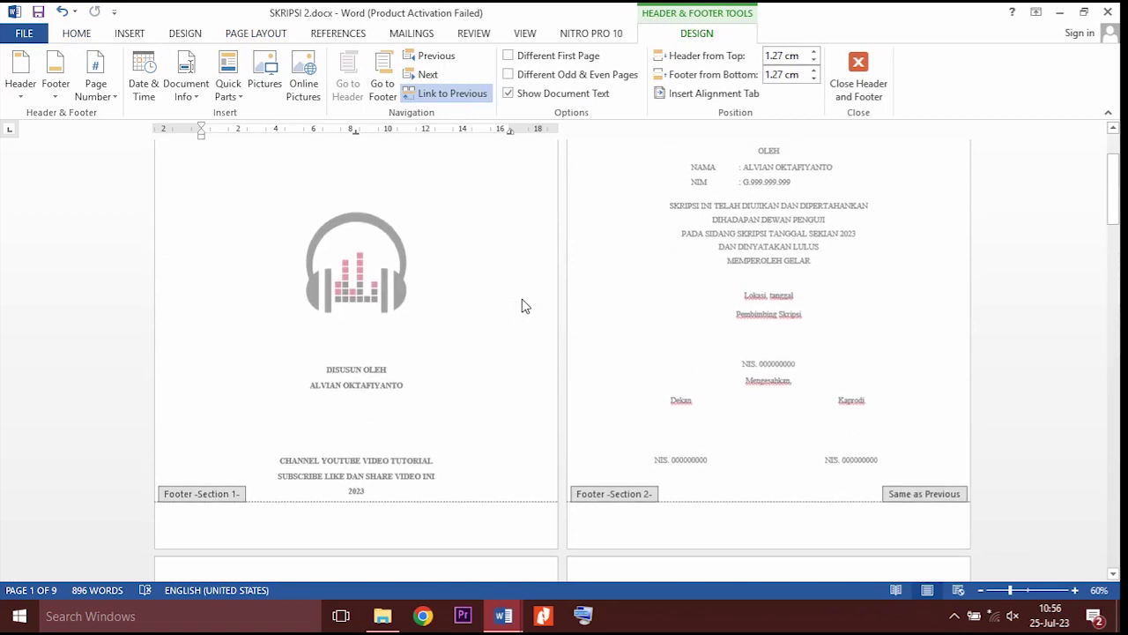
scroll(522, 306, "up", 3)
scroll(846, 255, "up", 1)
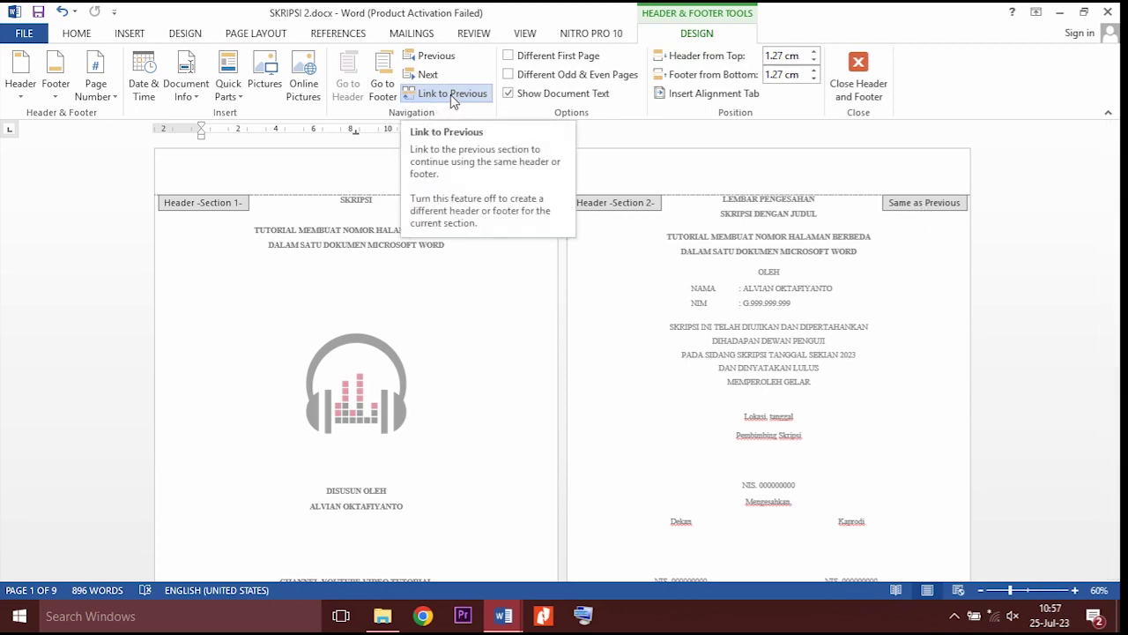
left_click(739, 169)
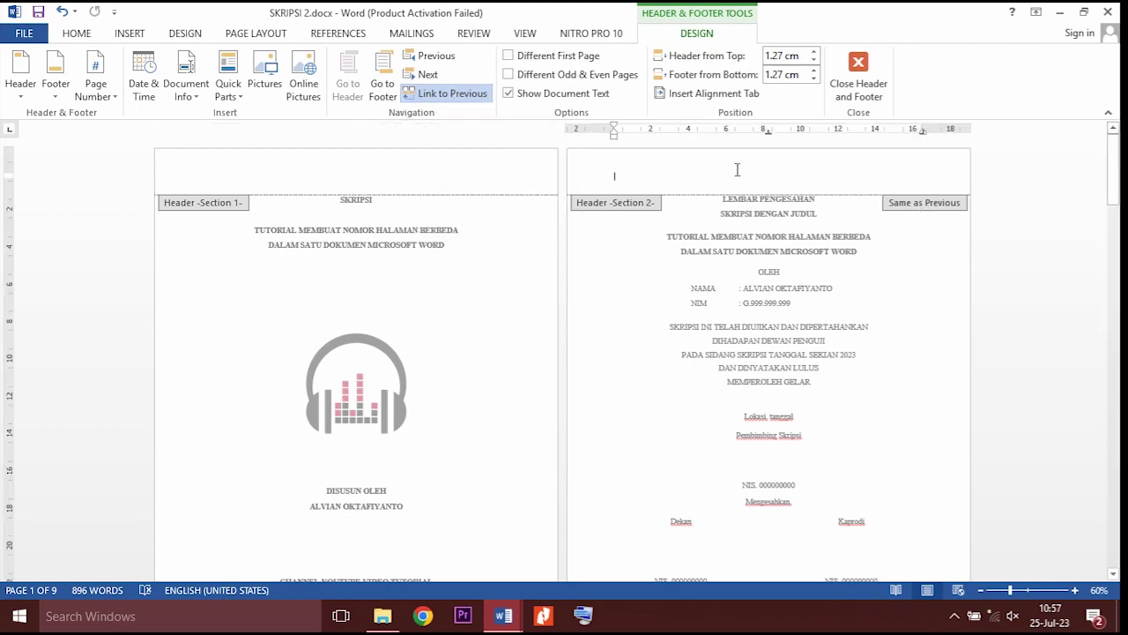
left_click(450, 94)
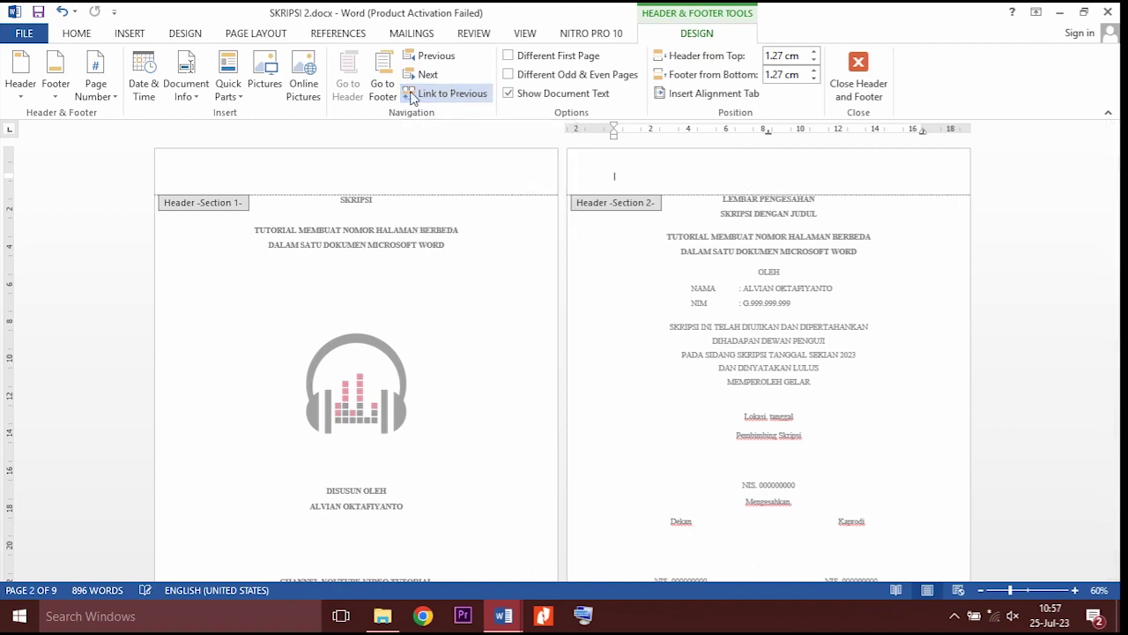
Unlink the Section 2 footer on the LEMBAR PENGESAHAN page from the previous section.
left_click(385, 73)
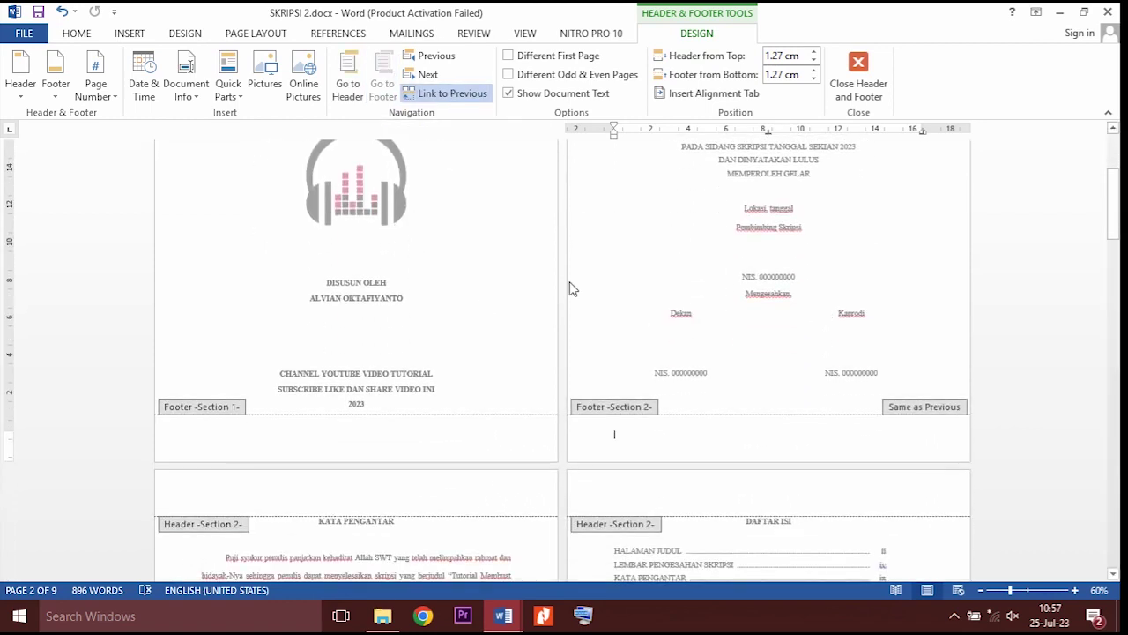
left_click(430, 99)
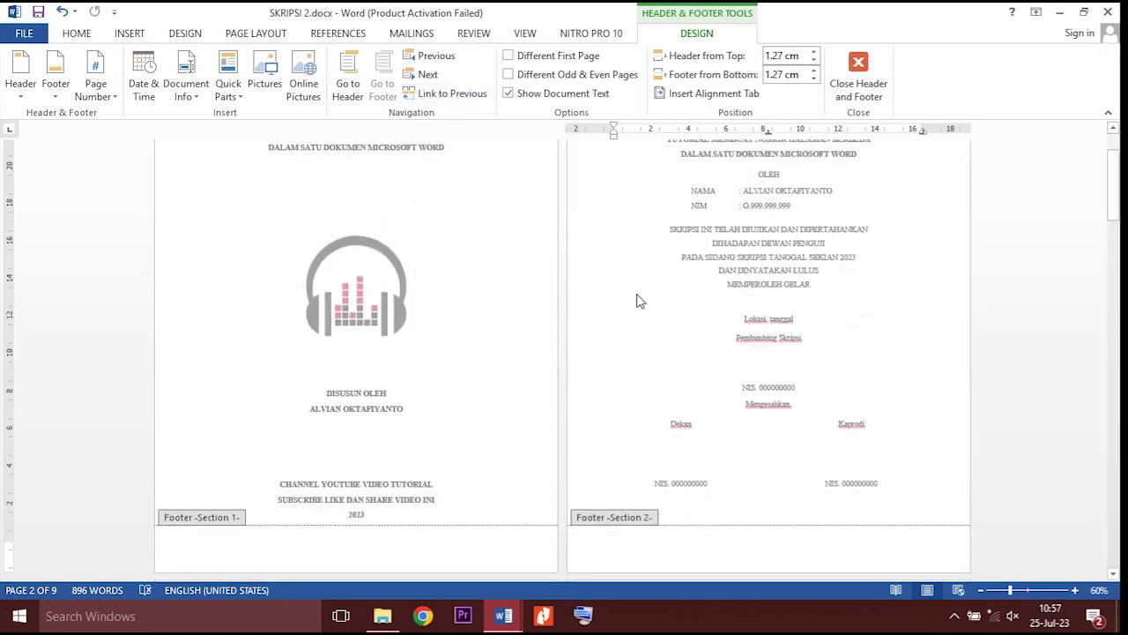
Unlink both the Section 3 header and footer on the BAB I page from the previous section.
scroll(641, 371, "down", 3)
scroll(641, 375, "down", 3)
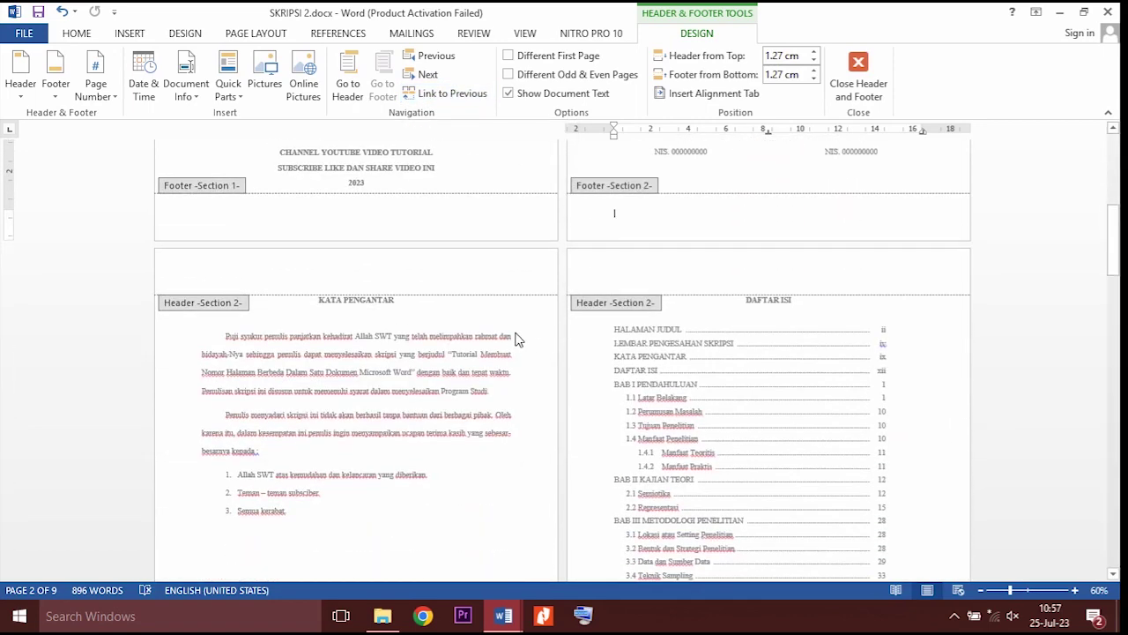
scroll(507, 334, "down", 11)
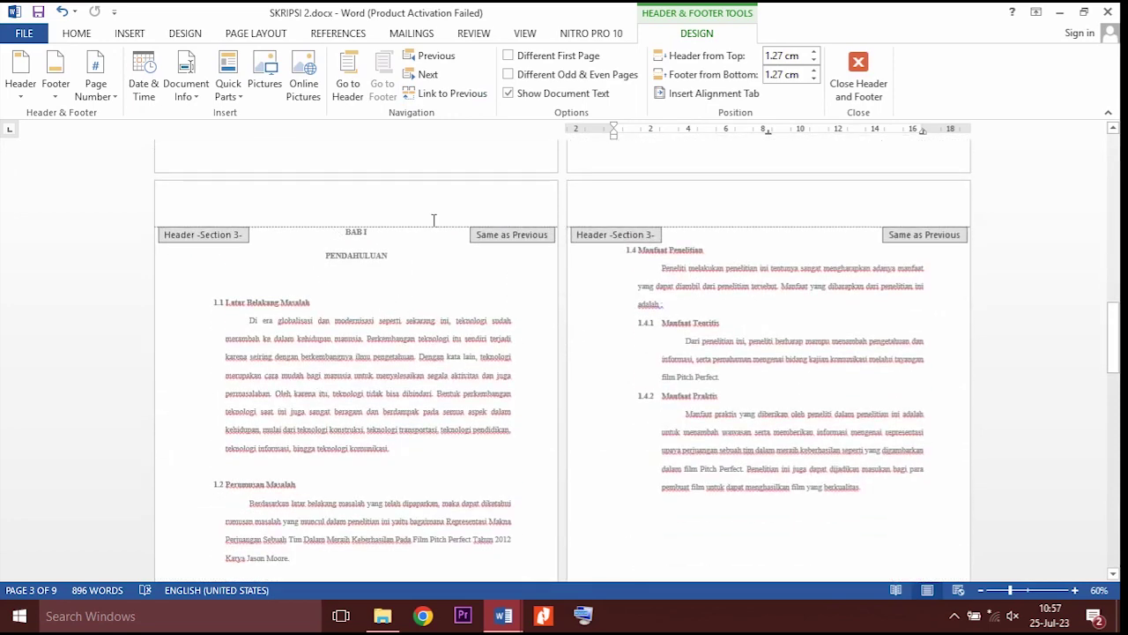
left_click(429, 209)
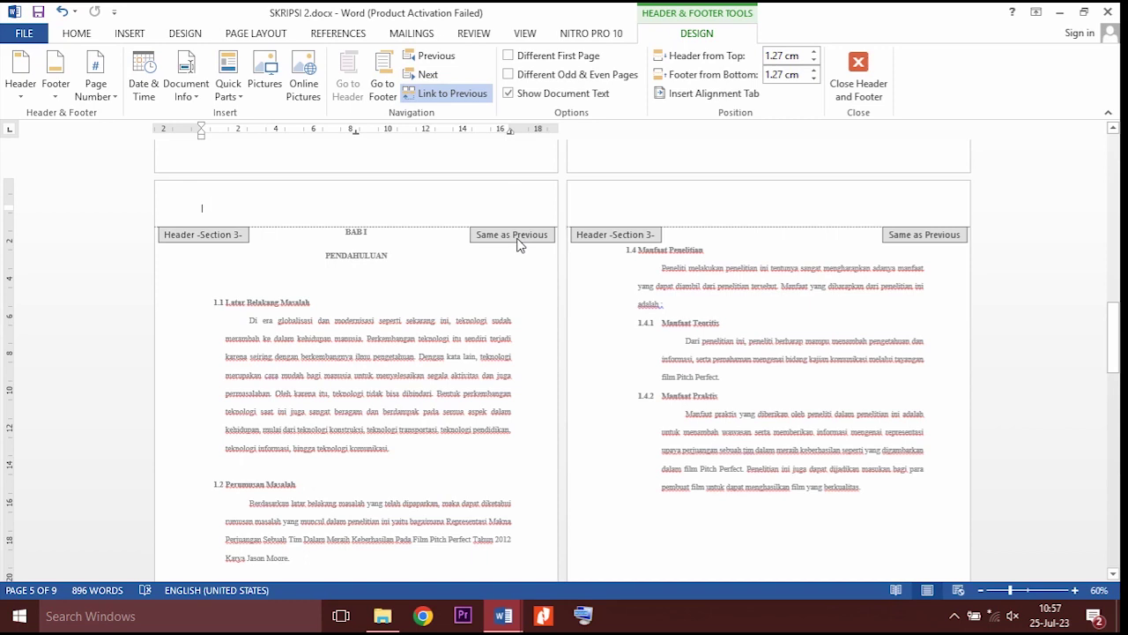
left_click(461, 97)
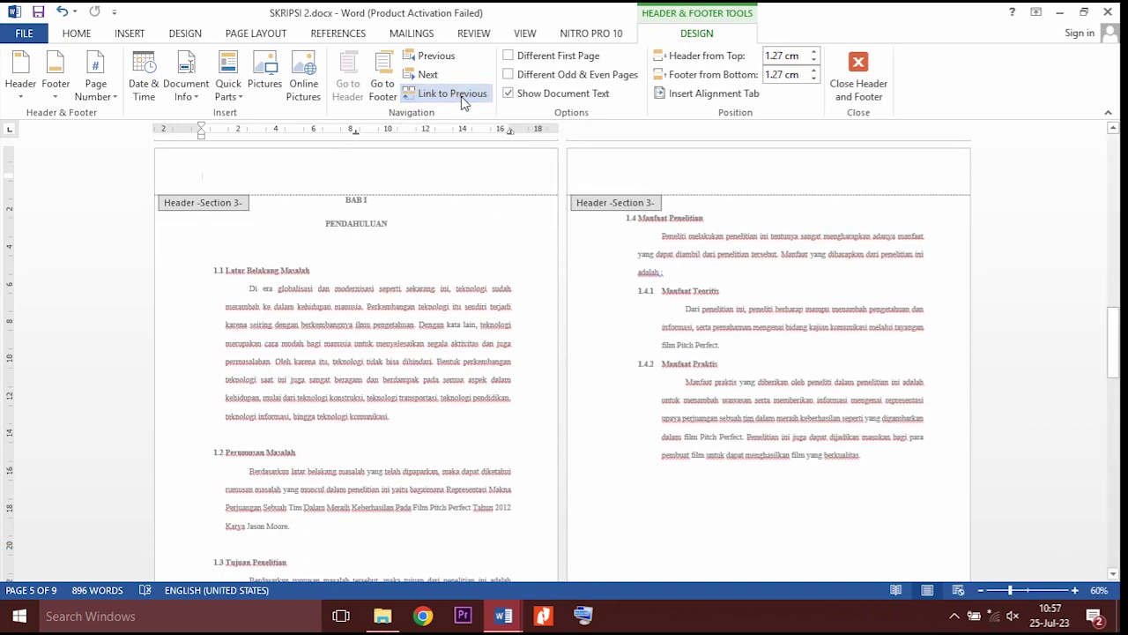
scroll(529, 366, "down", 5)
left_click(381, 88)
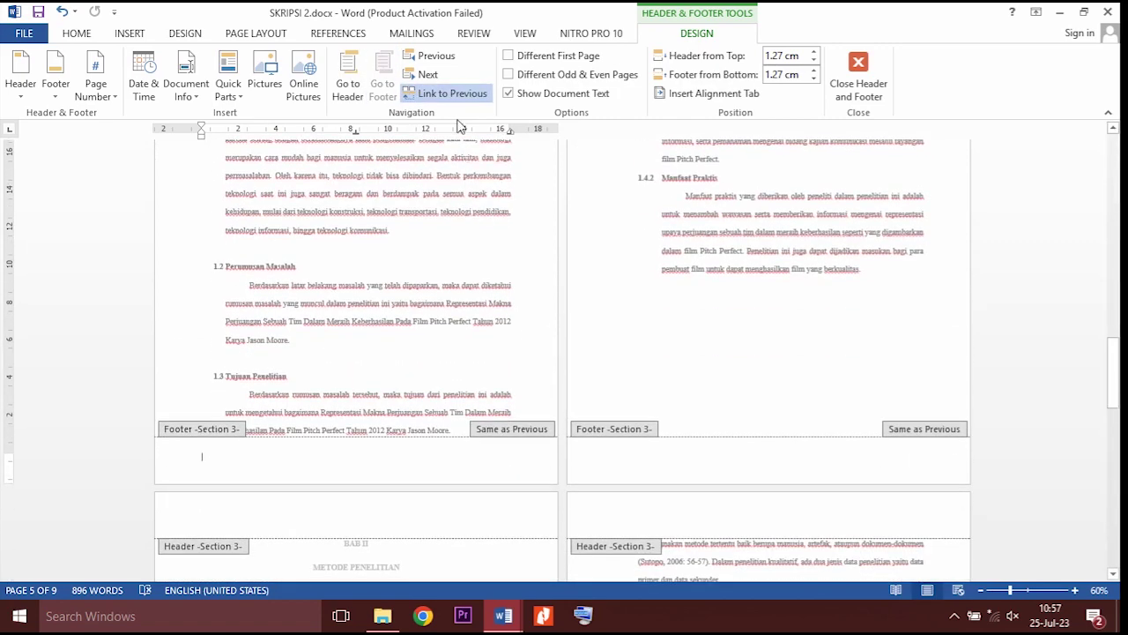
left_click(449, 93)
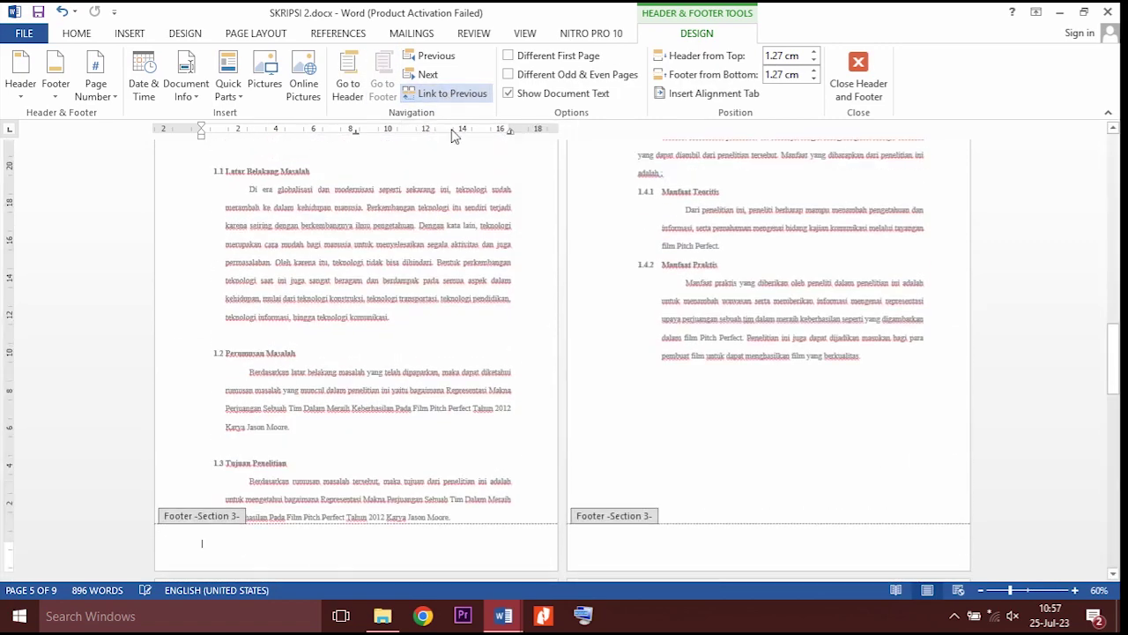
Enable a different first page for the header and footer of Section 3, which starts at BAB I.
scroll(555, 350, "up", 3)
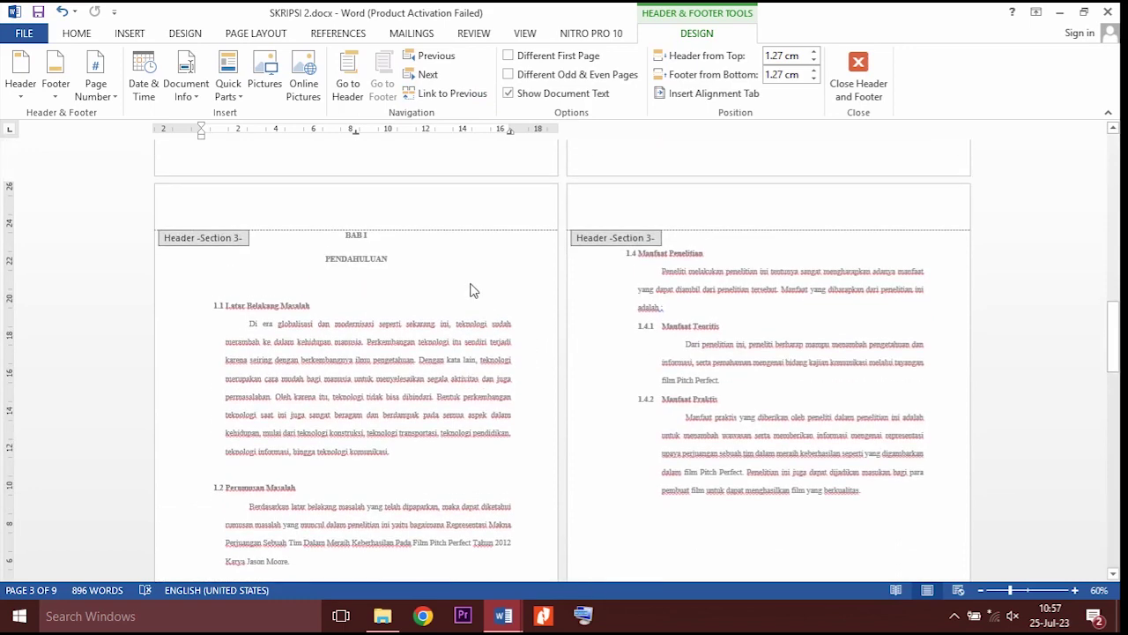
scroll(471, 291, "down", 5)
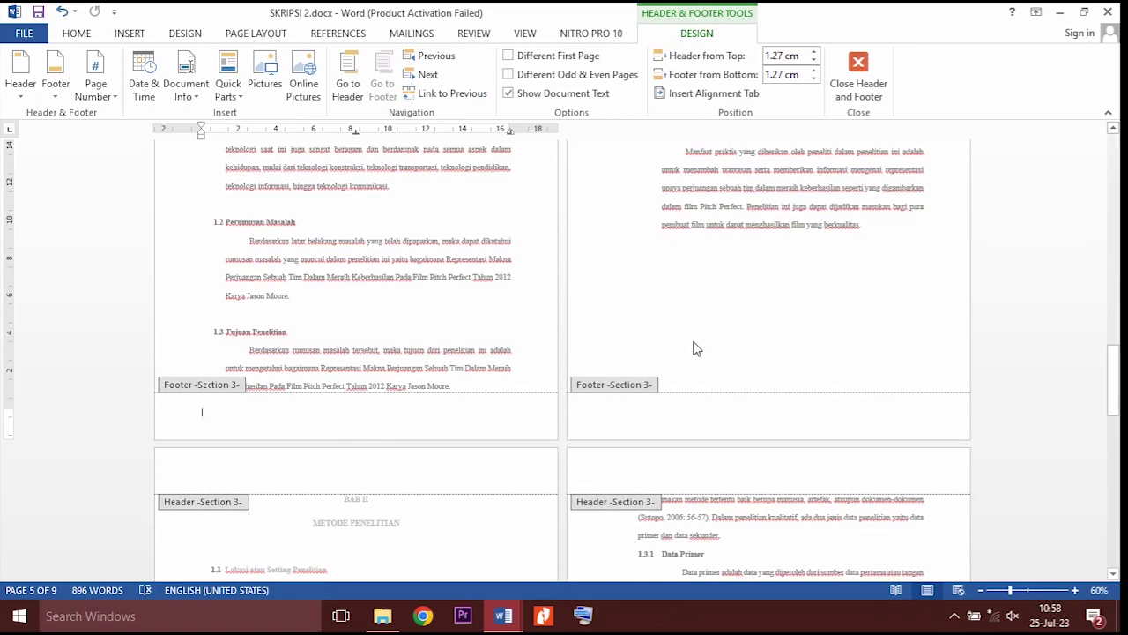
scroll(696, 345, "up", 6)
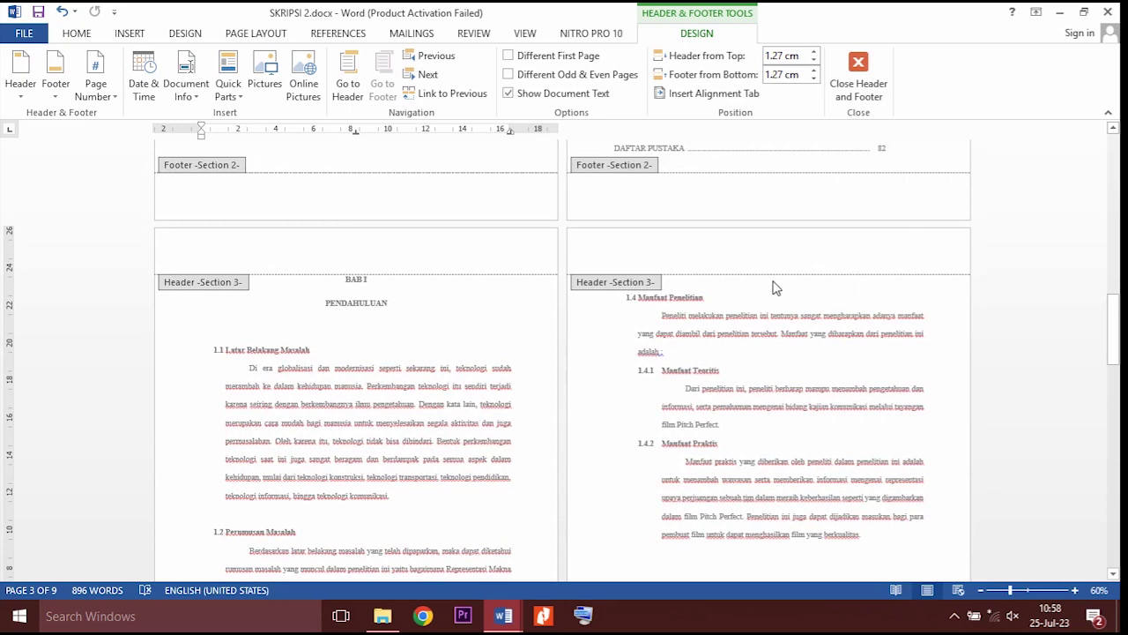
scroll(478, 315, "down", 4)
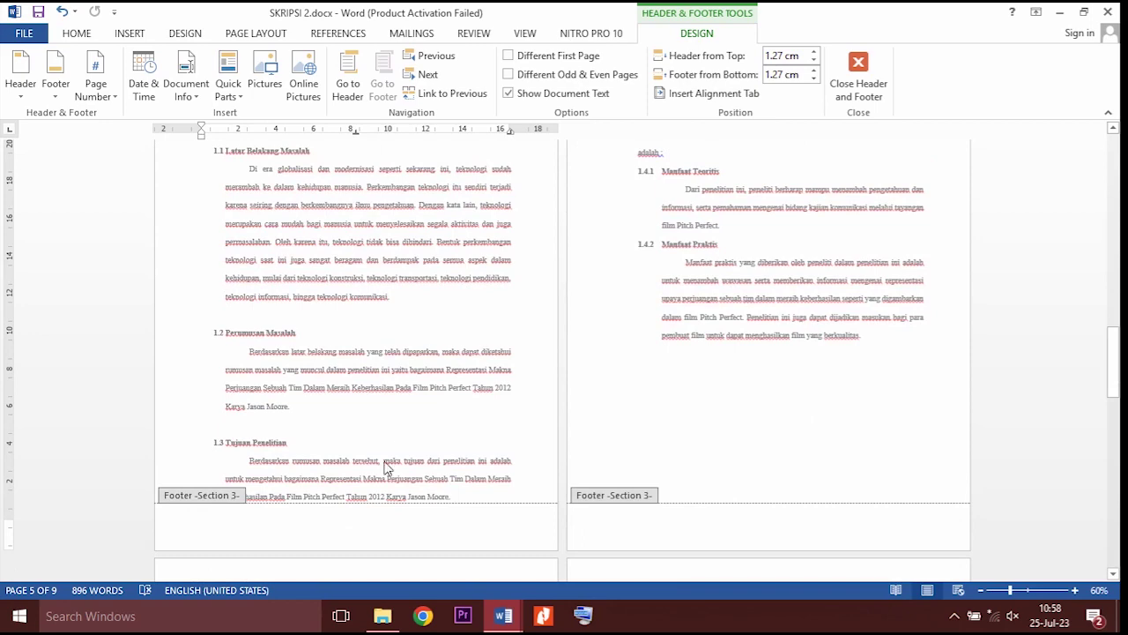
scroll(414, 189, "up", 2)
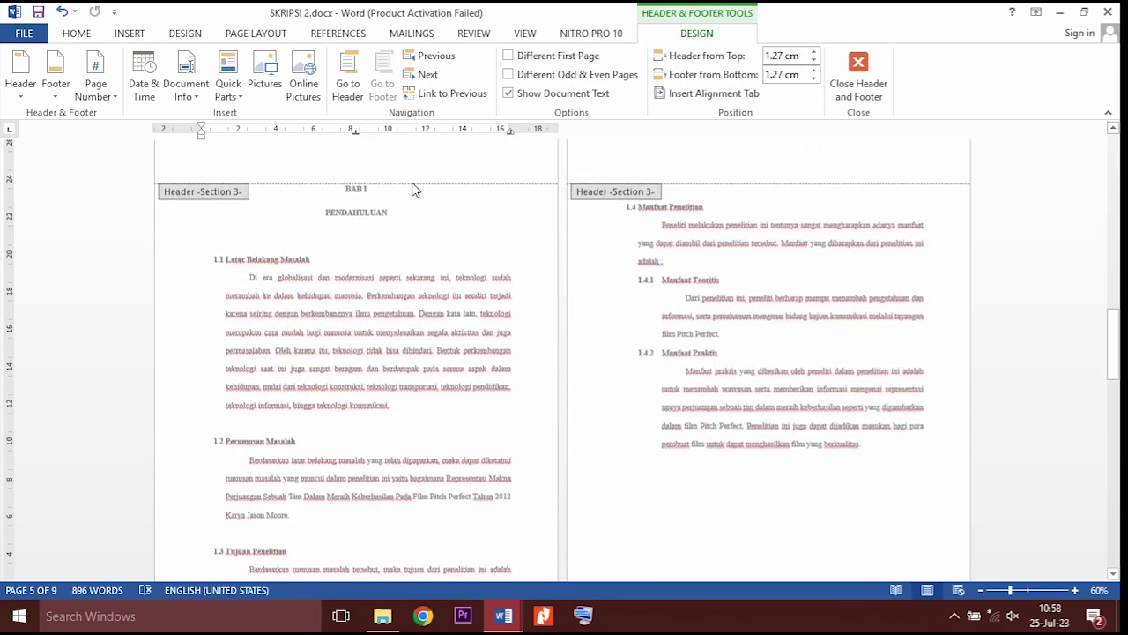
left_click(557, 60)
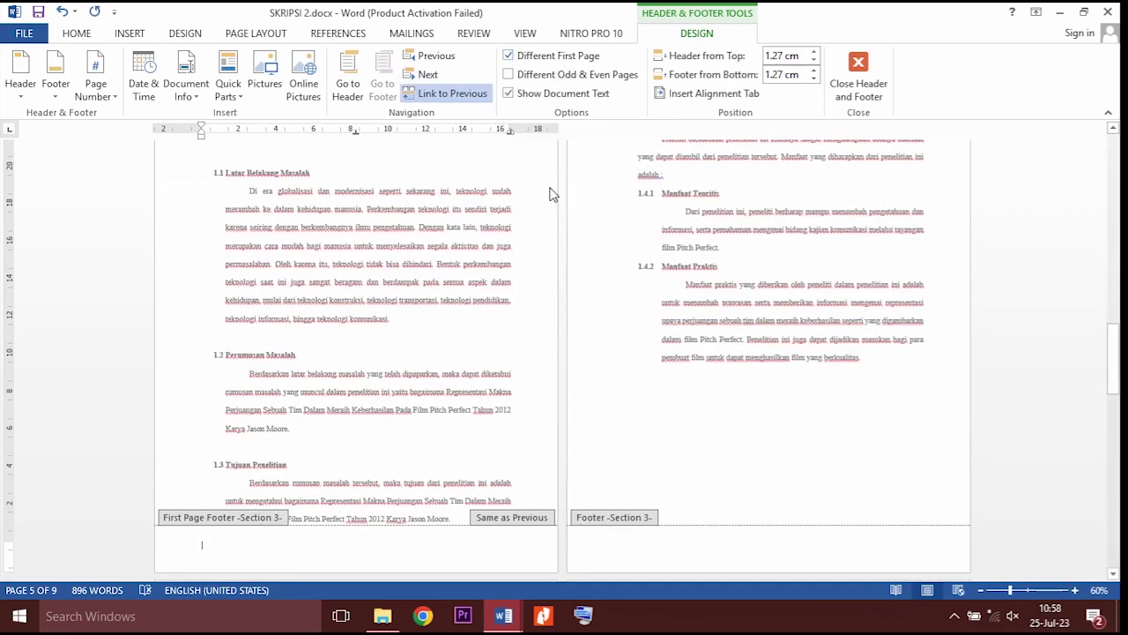
Unlink the first page header and first page footer of Section 3 from the previous section.
scroll(427, 321, "up", 2)
left_click(407, 328)
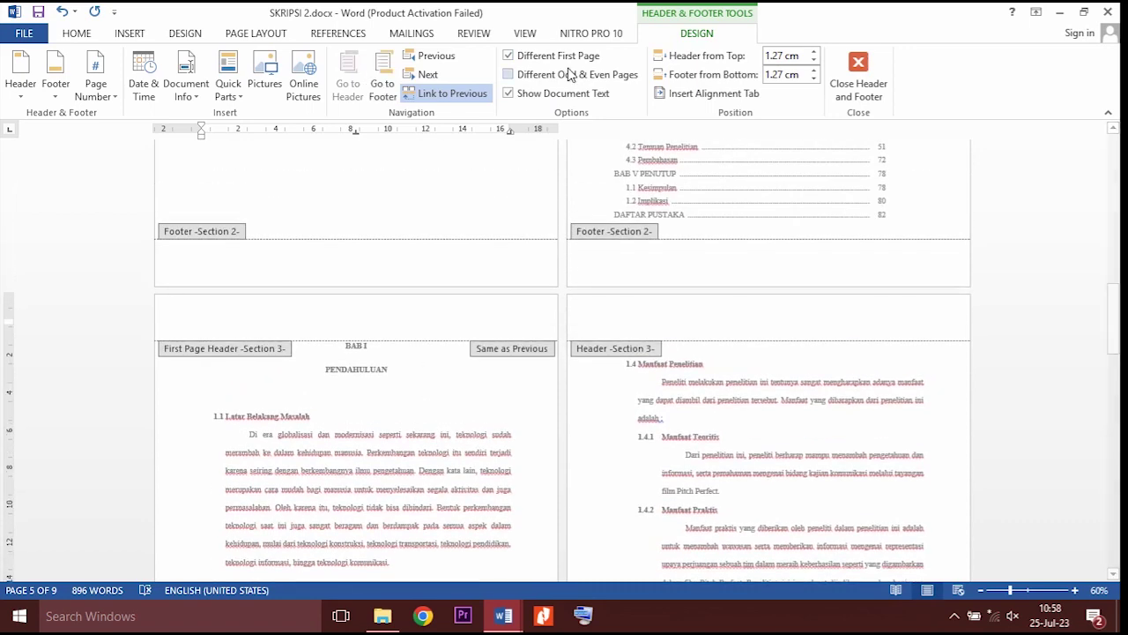
left_click(485, 99)
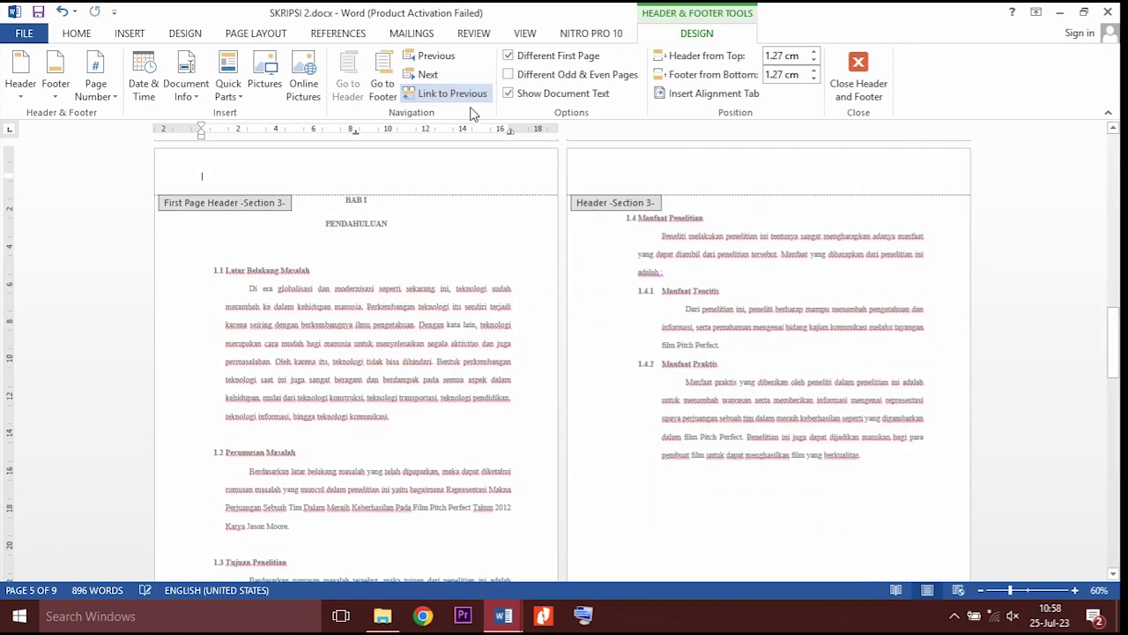
left_click(382, 89)
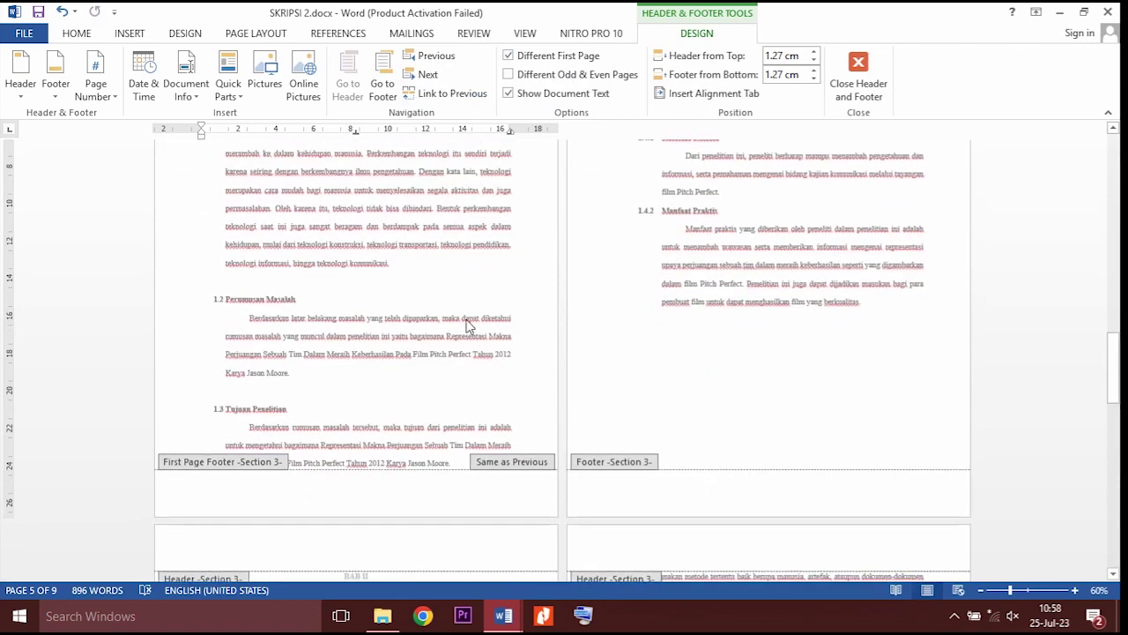
left_click(486, 88)
Compare the header options of the DAFTAR ISI page with those of the BAB I page, and close header editing.
scroll(617, 256, "up", 5)
scroll(635, 276, "up", 6)
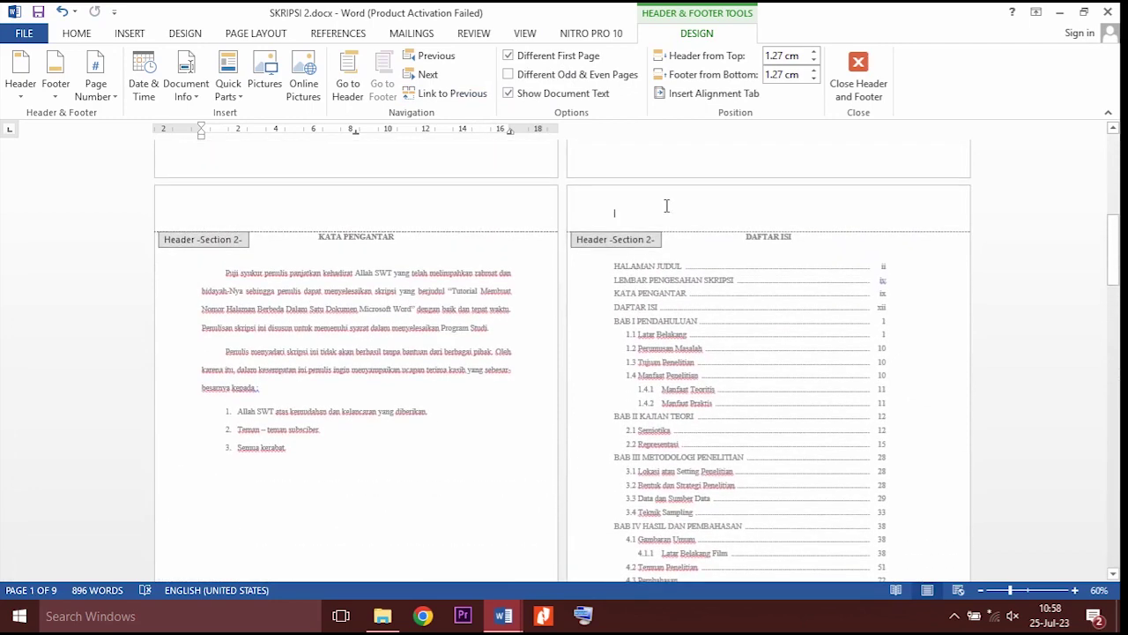
left_click(667, 206)
scroll(668, 205, "down", 6)
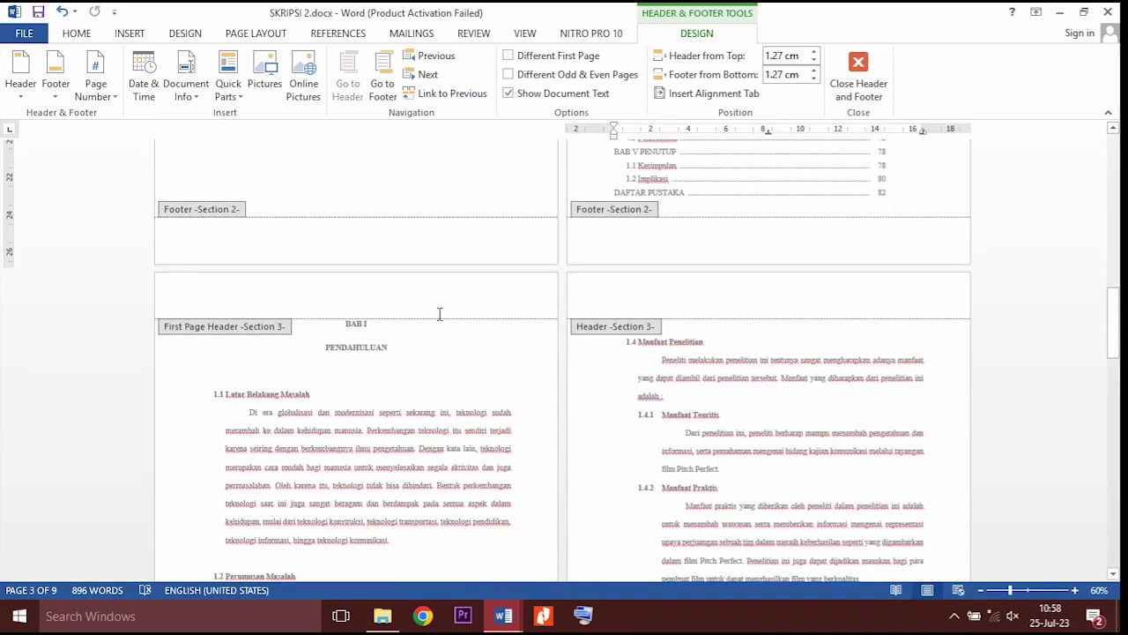
left_click(440, 314)
left_click(856, 68)
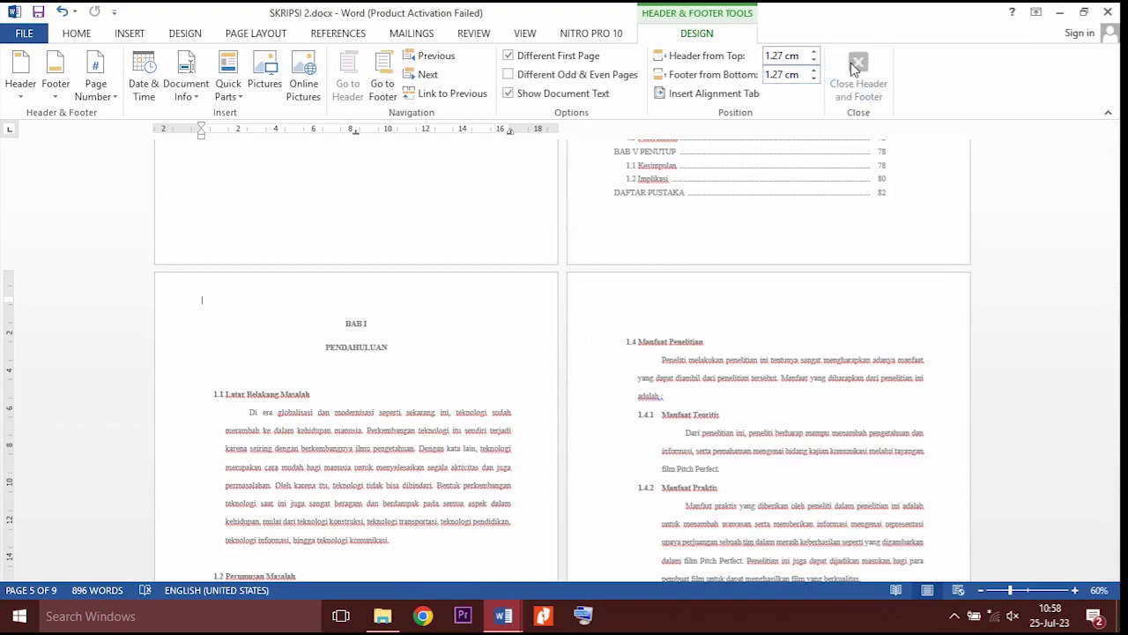
Insert a Next Page section break directly before the BAB II heading.
scroll(607, 424, "down", 10)
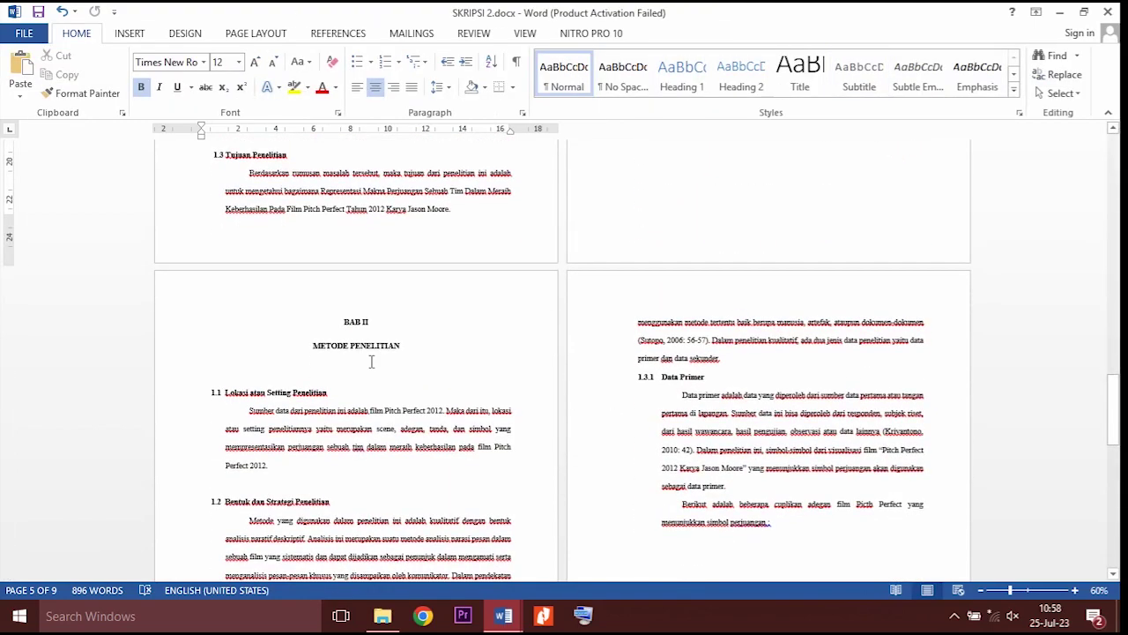
left_click(345, 333)
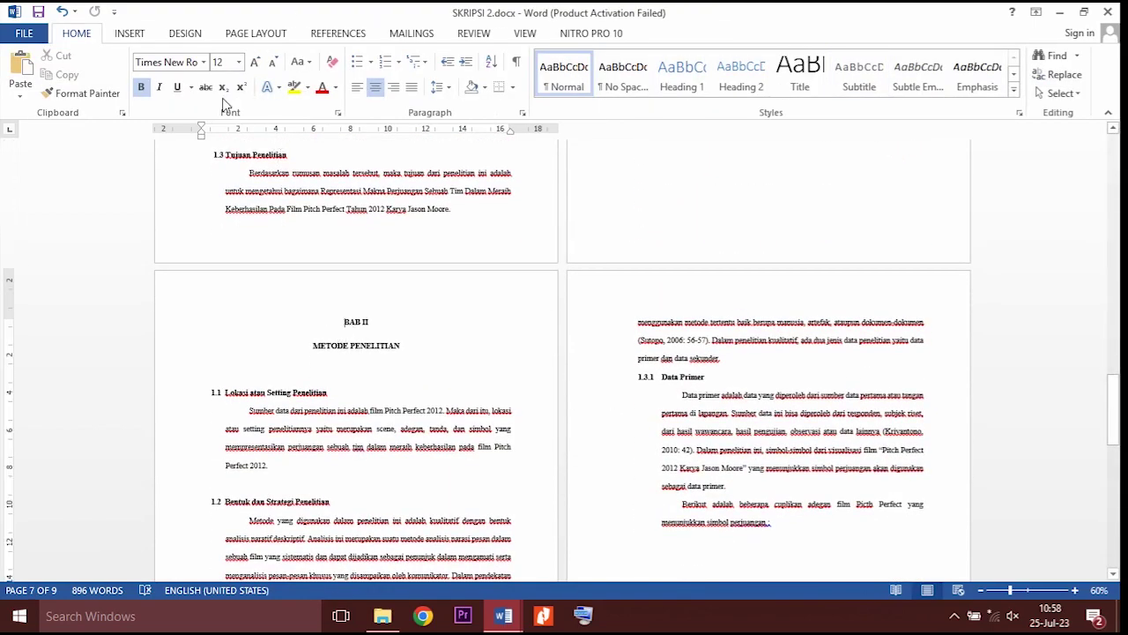
left_click(251, 34)
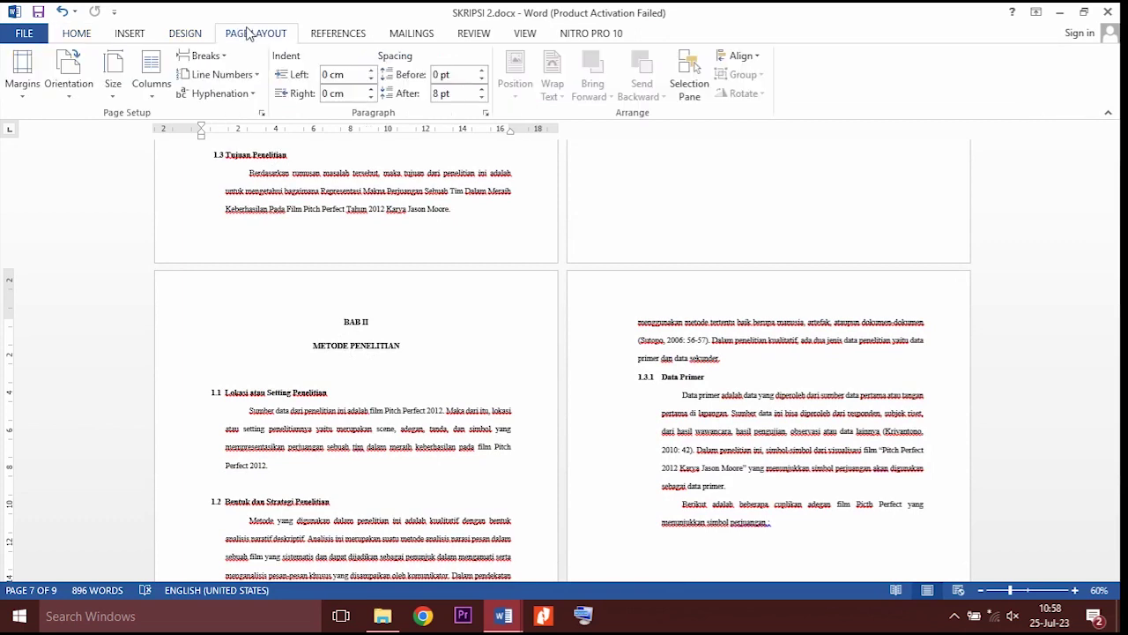
left_click(212, 56)
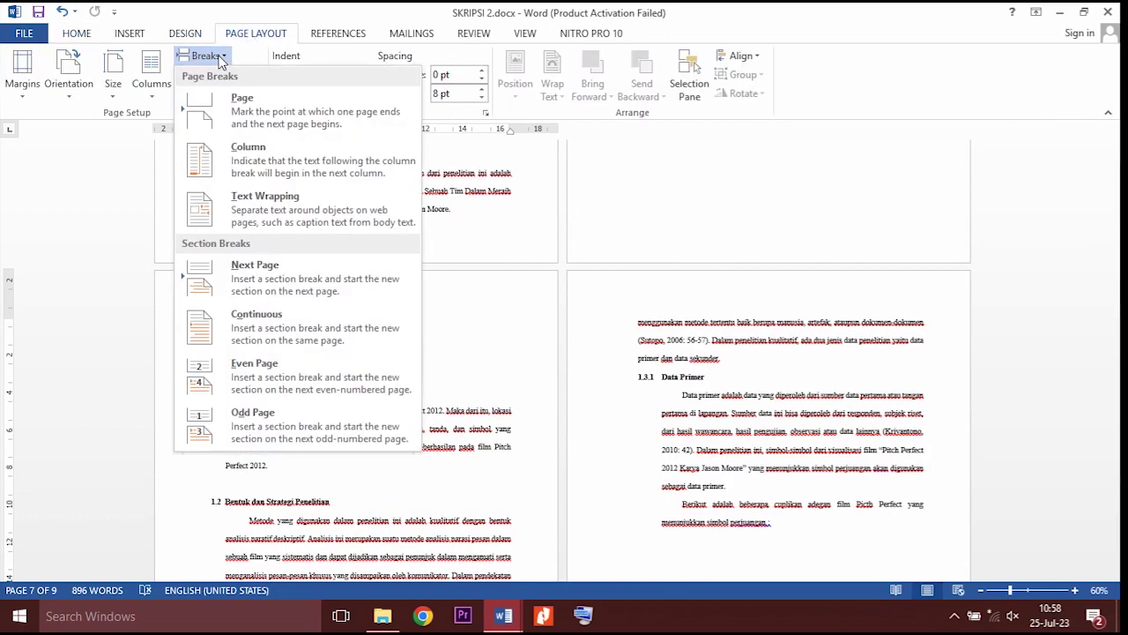
left_click(290, 277)
Open the BAB II page's header, examine the section labels on its headers and footers, and close header editing.
right_click(379, 297)
left_click(413, 306)
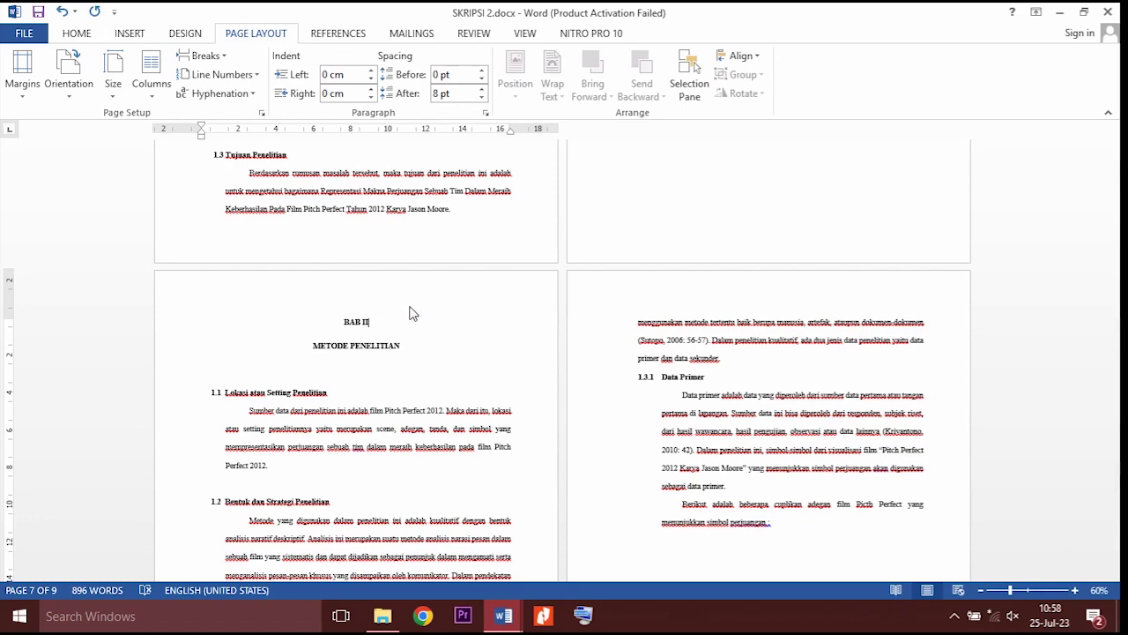
scroll(450, 232, "up", 1)
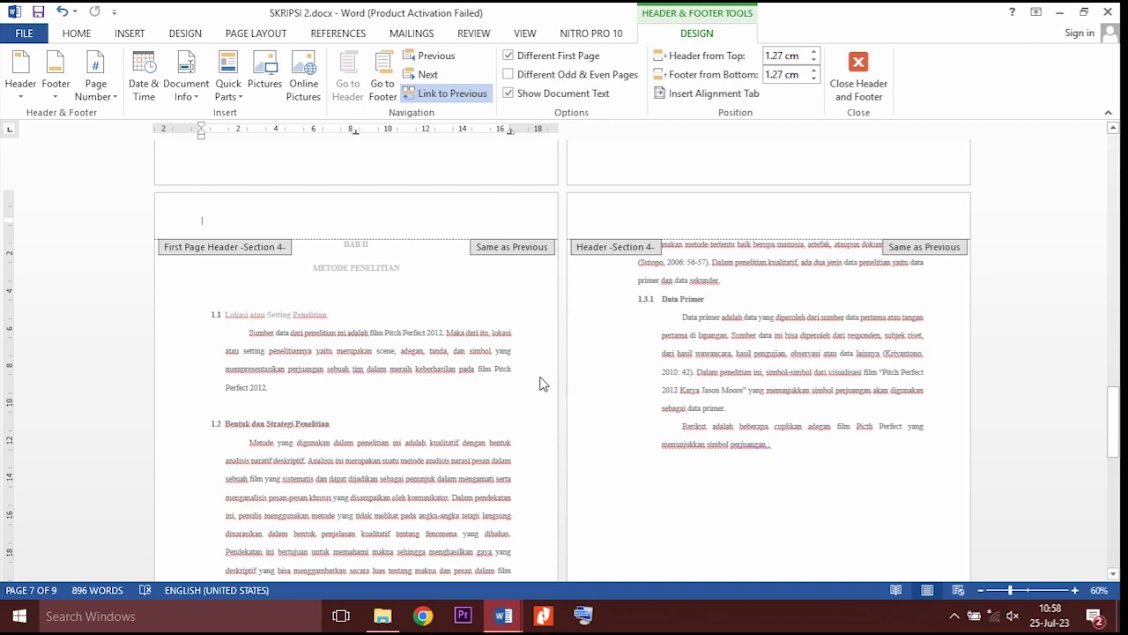
scroll(533, 382, "down", 5)
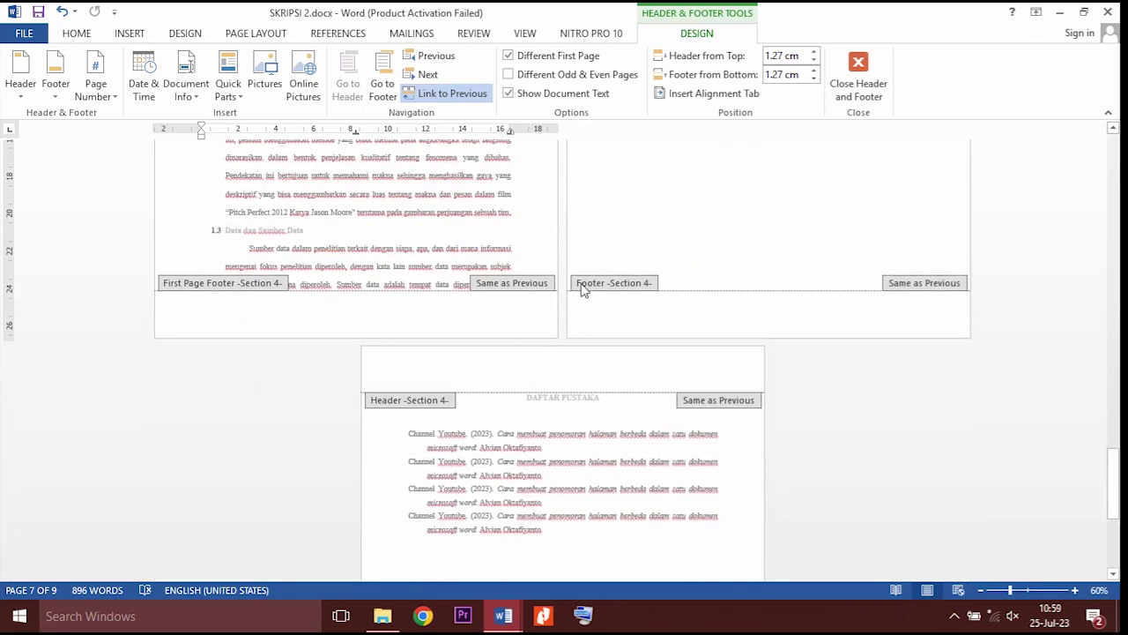
left_click(849, 88)
Insert a Next Page section break directly before the DAFTAR PUSTAKA heading.
scroll(555, 475, "down", 2)
scroll(556, 475, "down", 4)
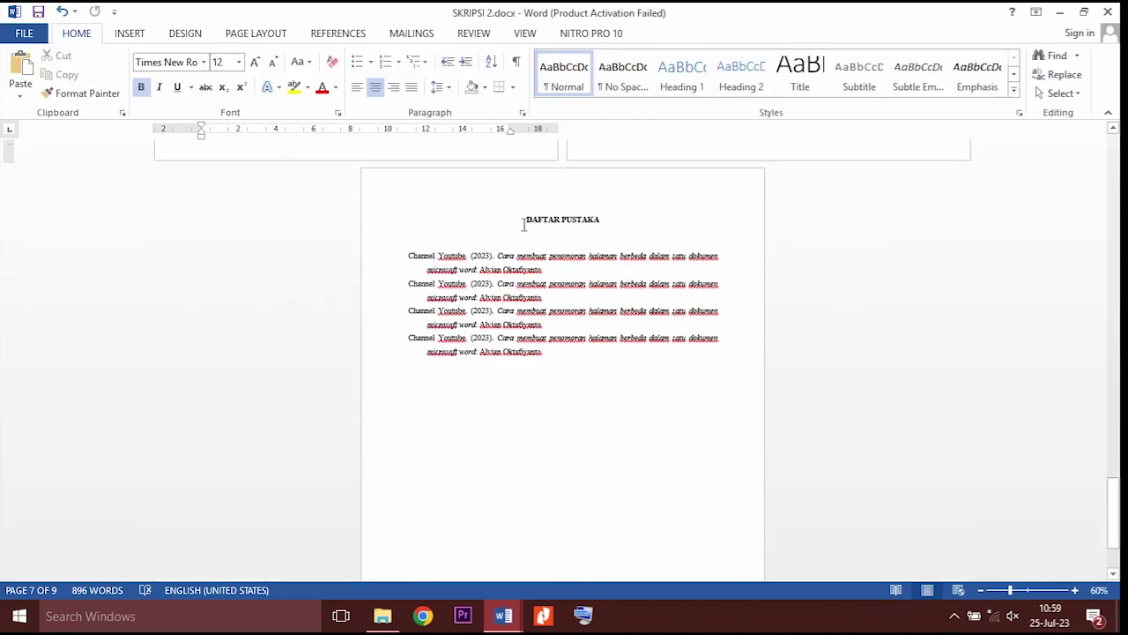
left_click(524, 223)
left_click(262, 37)
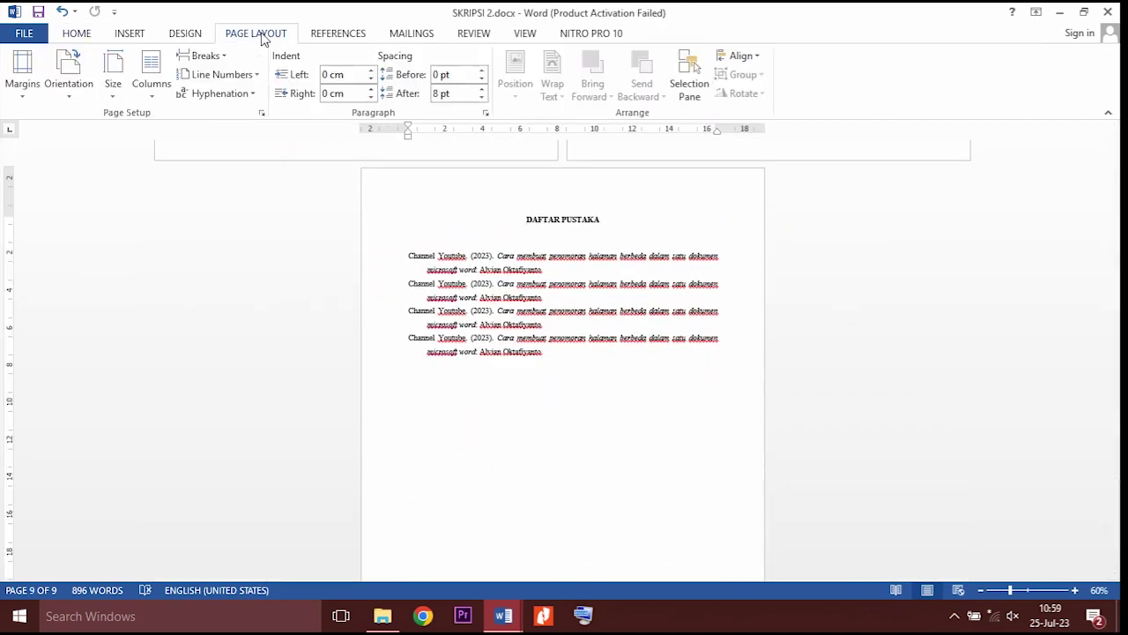
left_click(209, 58)
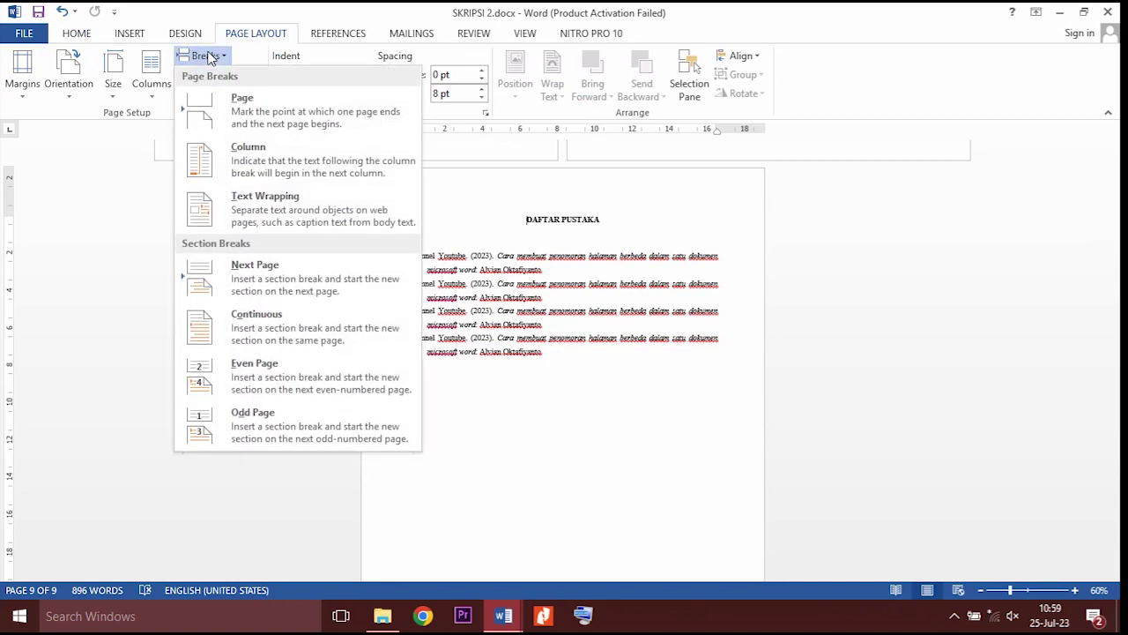
left_click(287, 273)
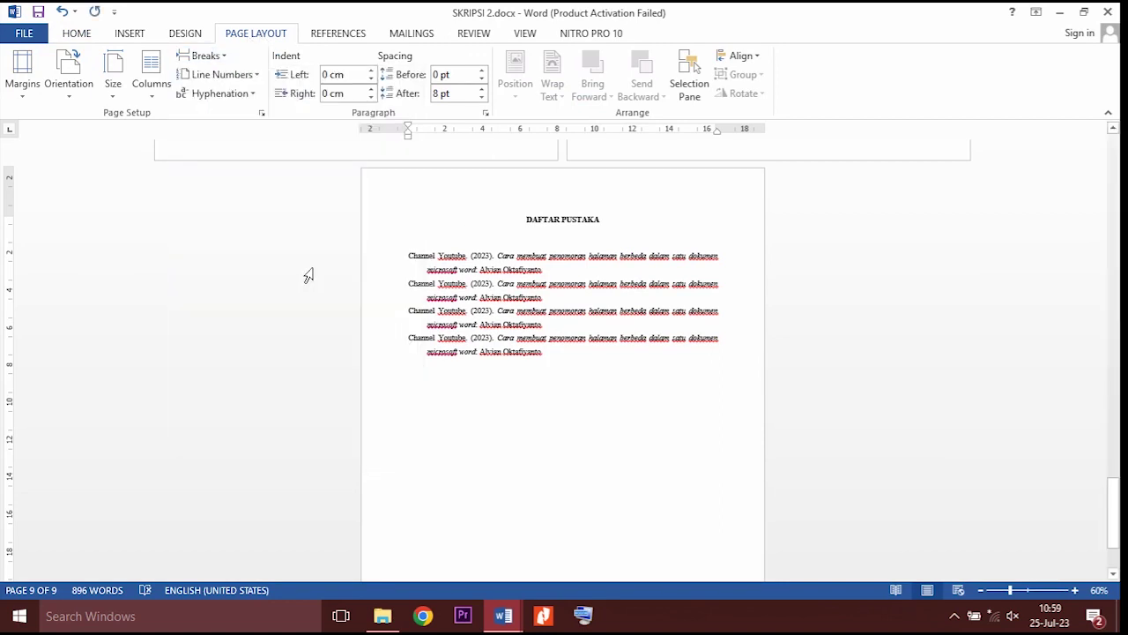
Edit the DAFTAR PUSTAKA page's header, disabling the different first page option and unlinking the header from the previous section.
right_click(525, 191)
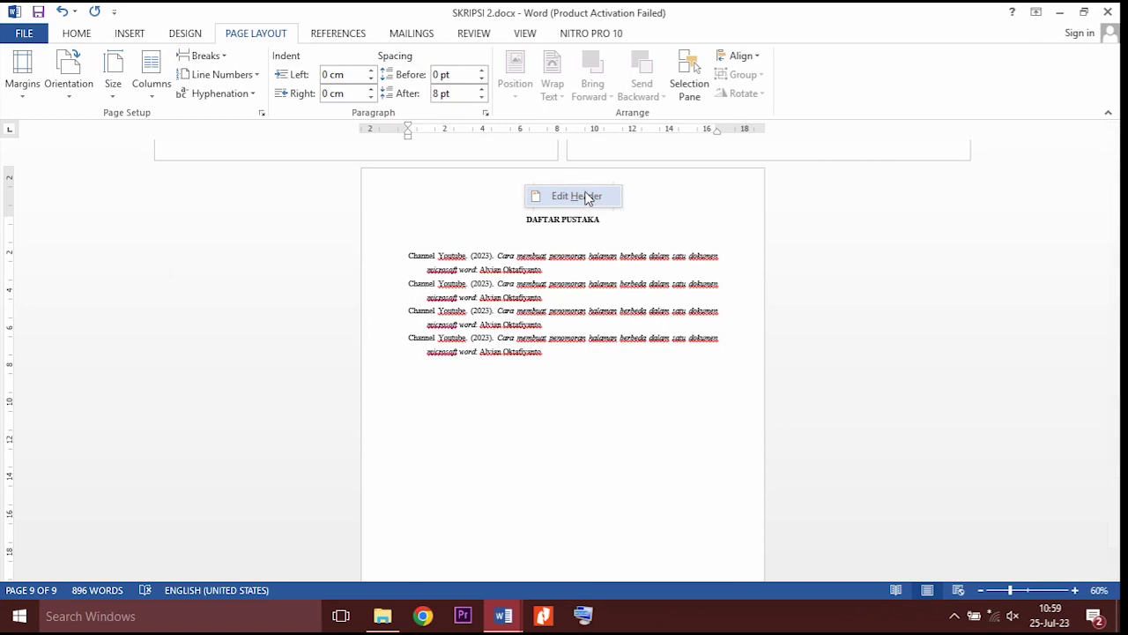
left_click(583, 196)
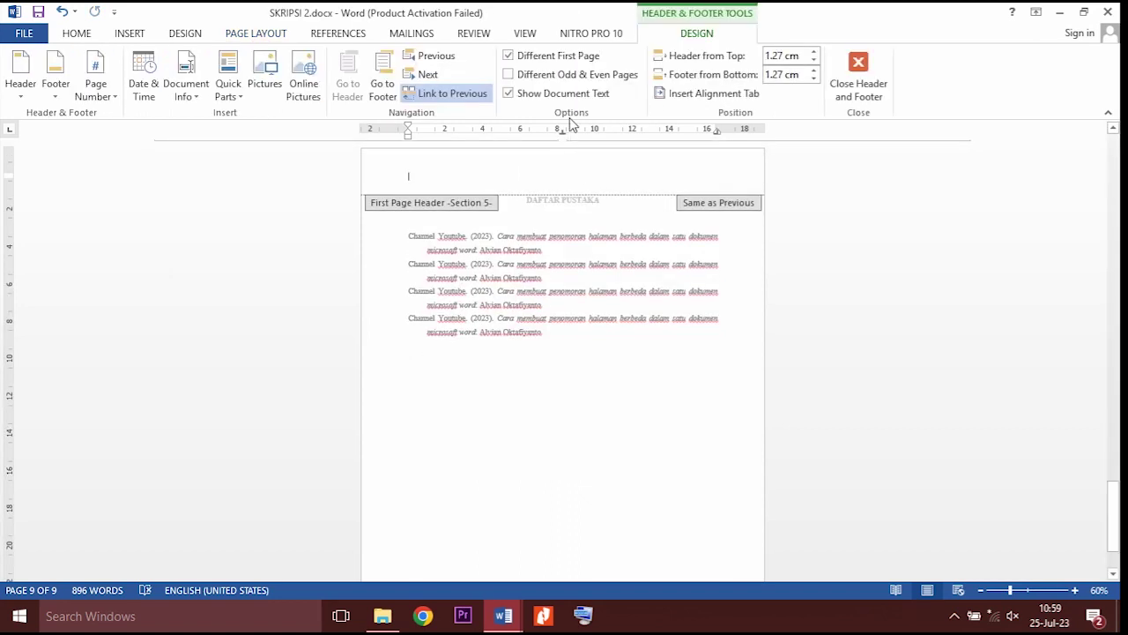
left_click(560, 57)
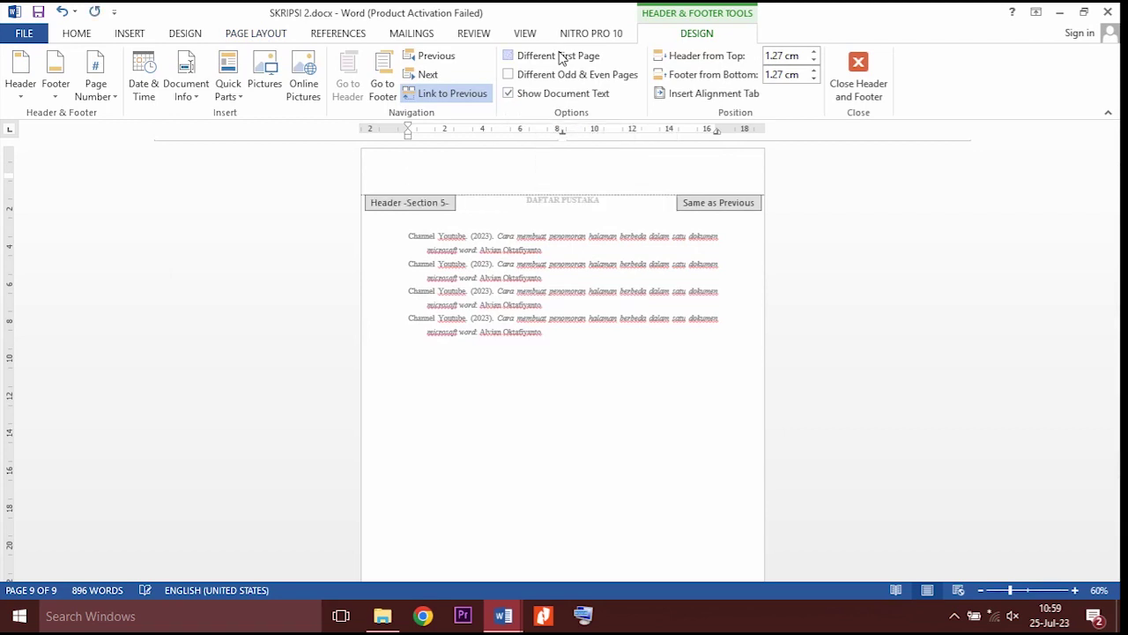
left_click(448, 94)
scroll(567, 379, "up", 3)
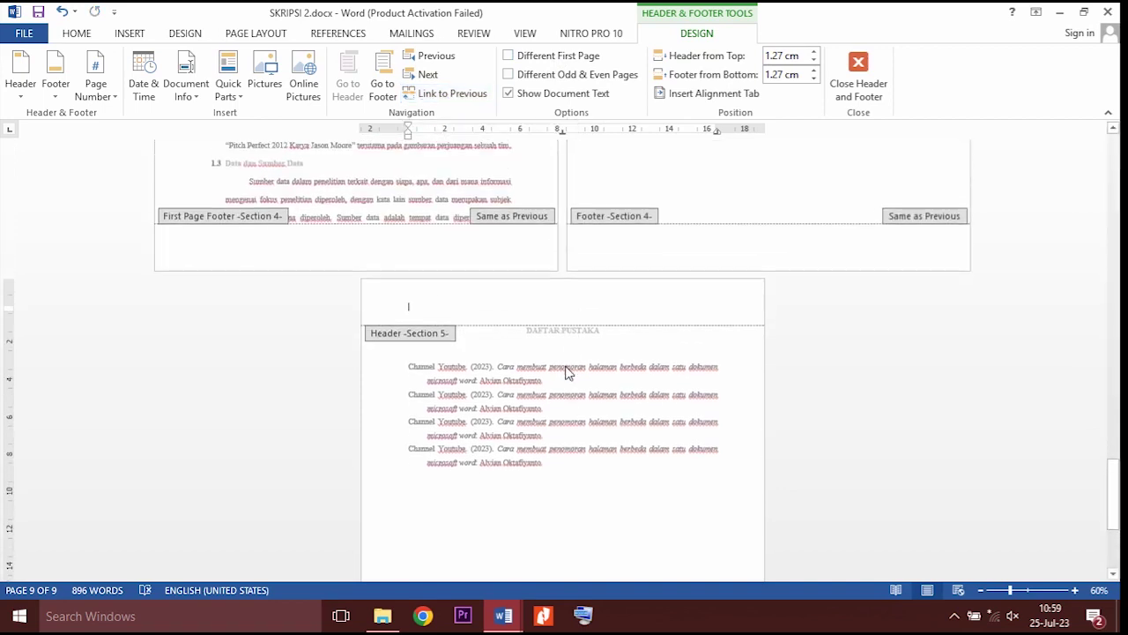
Examine the section labels on the headers and footers from the DAFTAR PUSTAKA page back to the cover page.
scroll(568, 368, "up", 3)
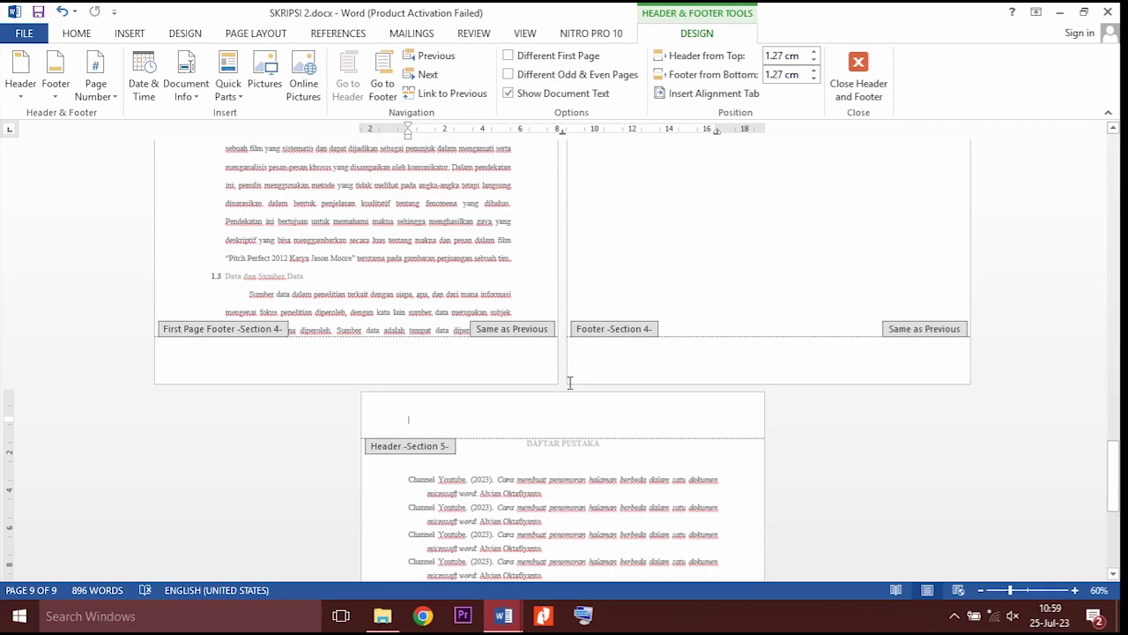
scroll(569, 383, "up", 4)
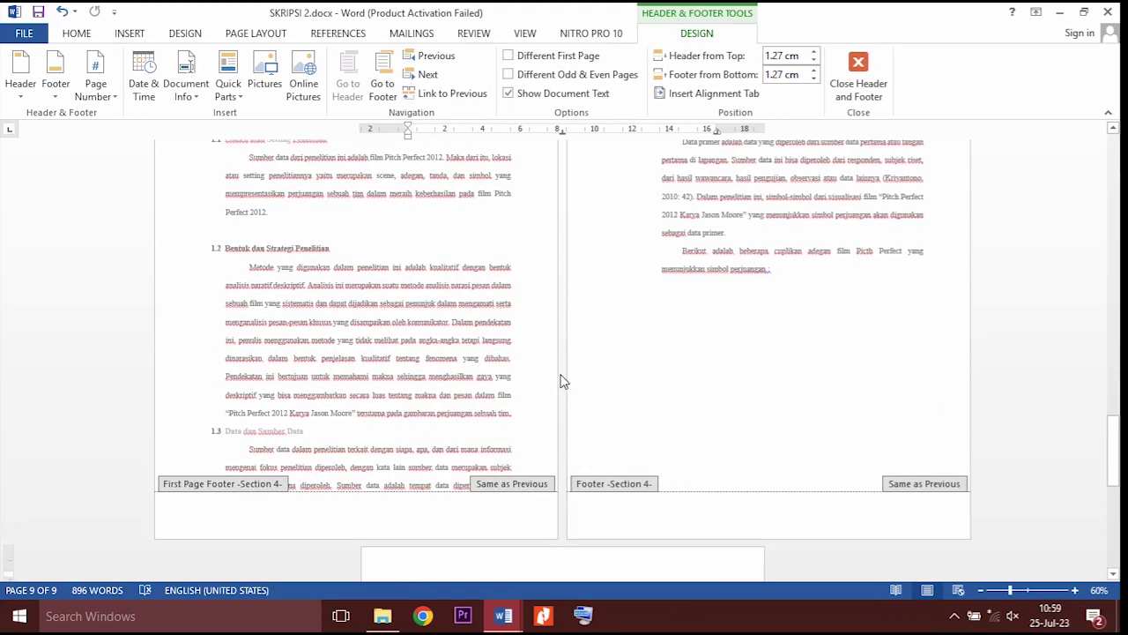
scroll(564, 381, "down", 4)
scroll(567, 382, "down", 4)
scroll(567, 382, "up", 4)
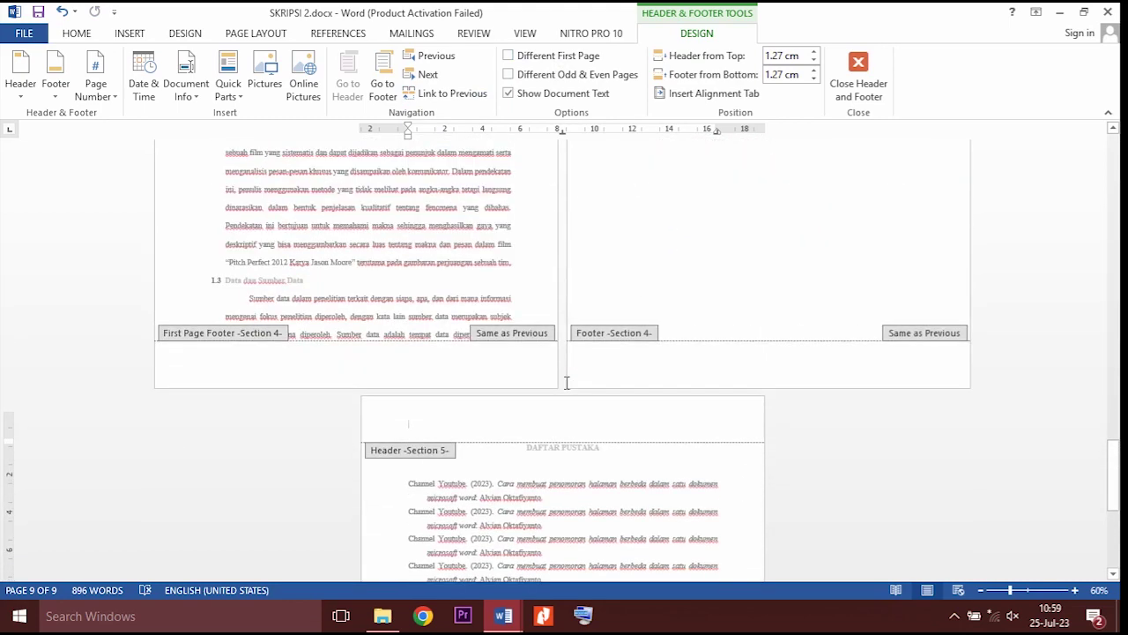
scroll(567, 382, "up", 1)
scroll(566, 382, "down", 4)
scroll(564, 378, "up", 10)
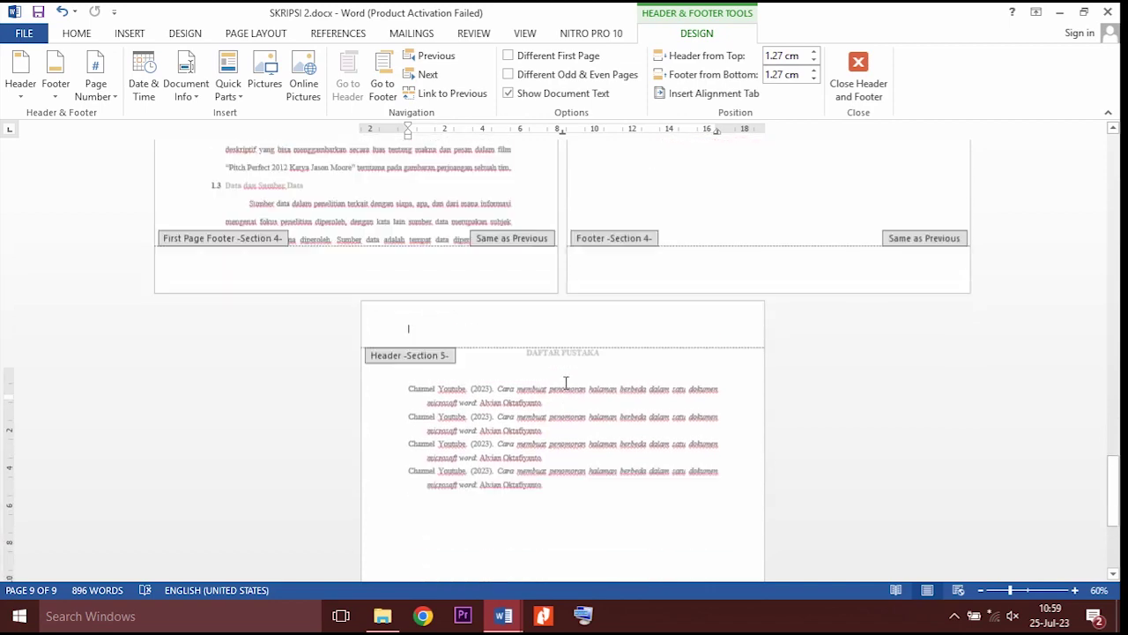
scroll(557, 377, "up", 10)
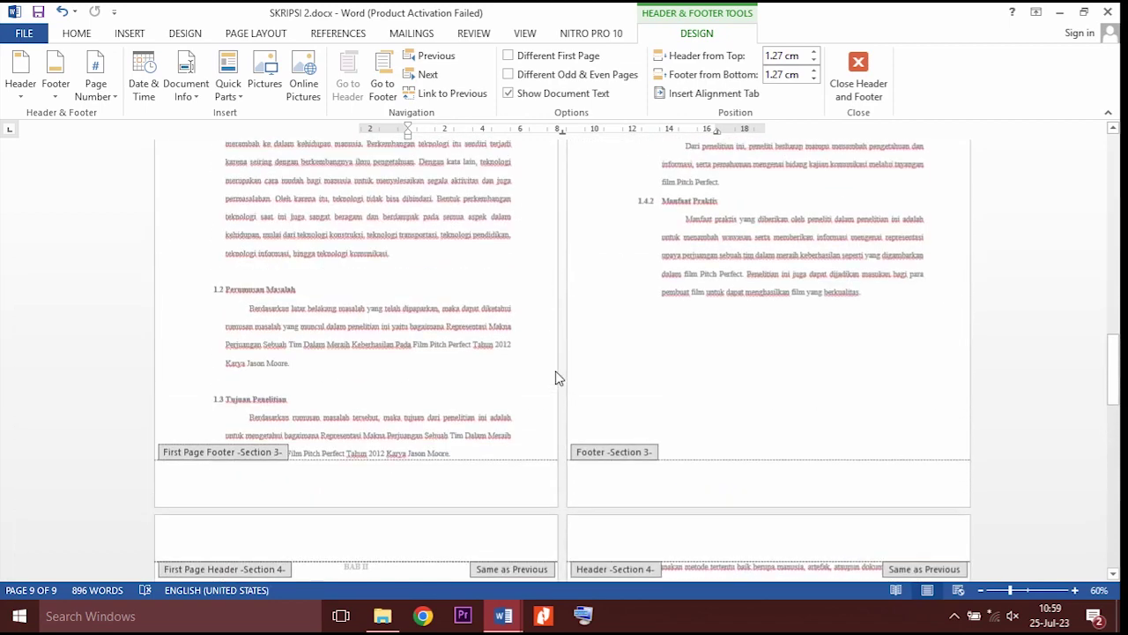
scroll(554, 361, "up", 12)
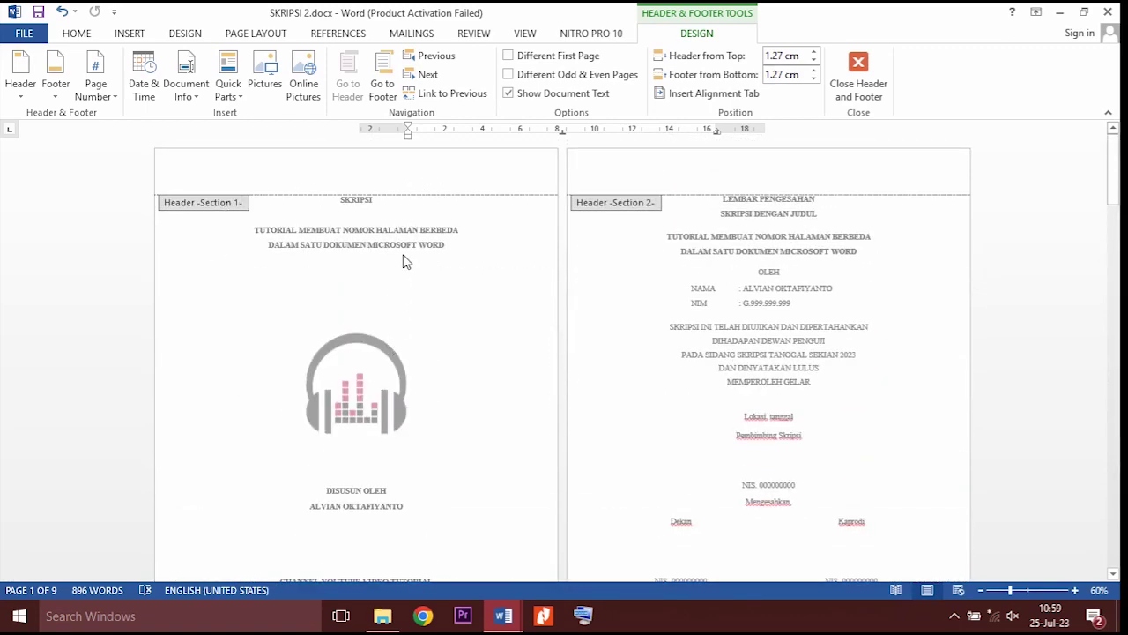
Insert a centred Plain Number 2 page number at the bottom of the page in the Section 2 footer of the LEMBAR PENGESAHAN page.
scroll(348, 238, "down", 3)
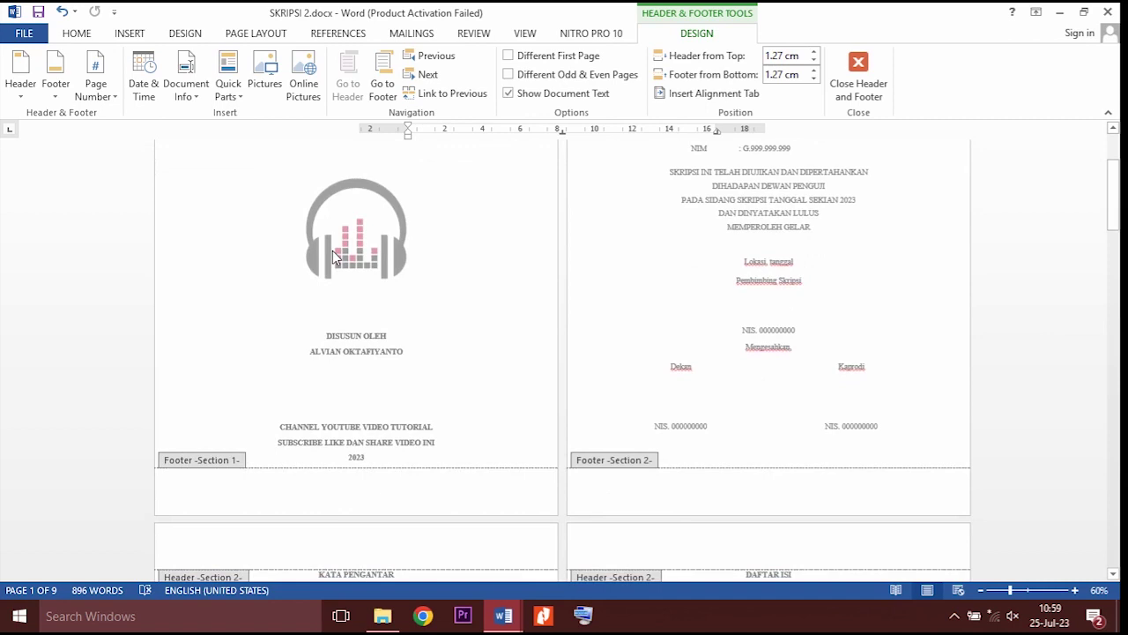
scroll(740, 499, "down", 1)
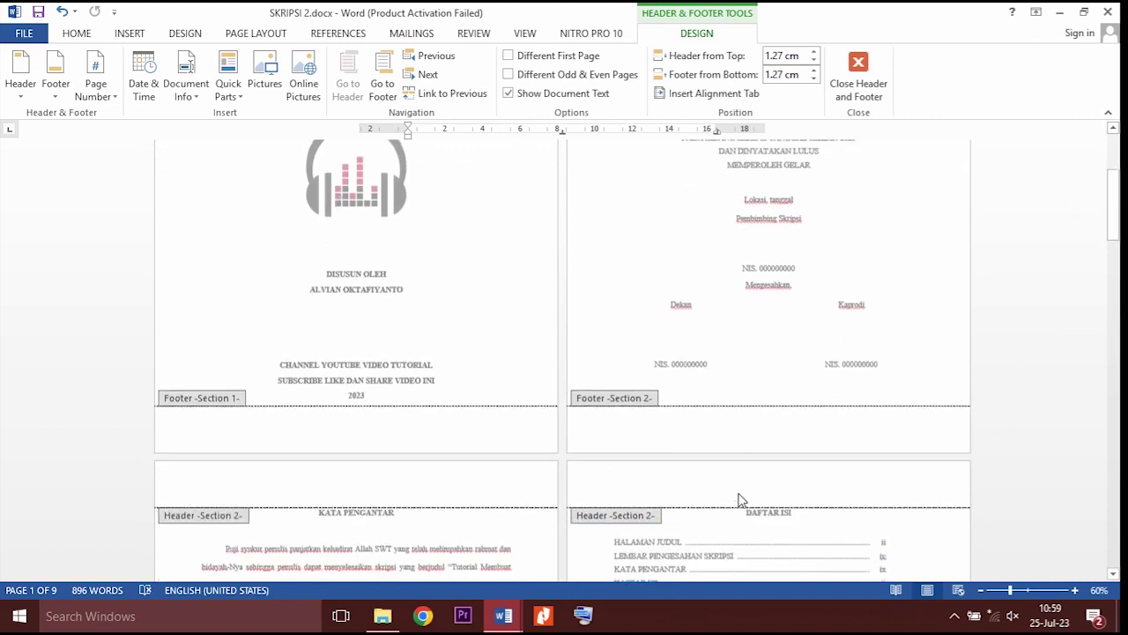
scroll(745, 450, "down", 1)
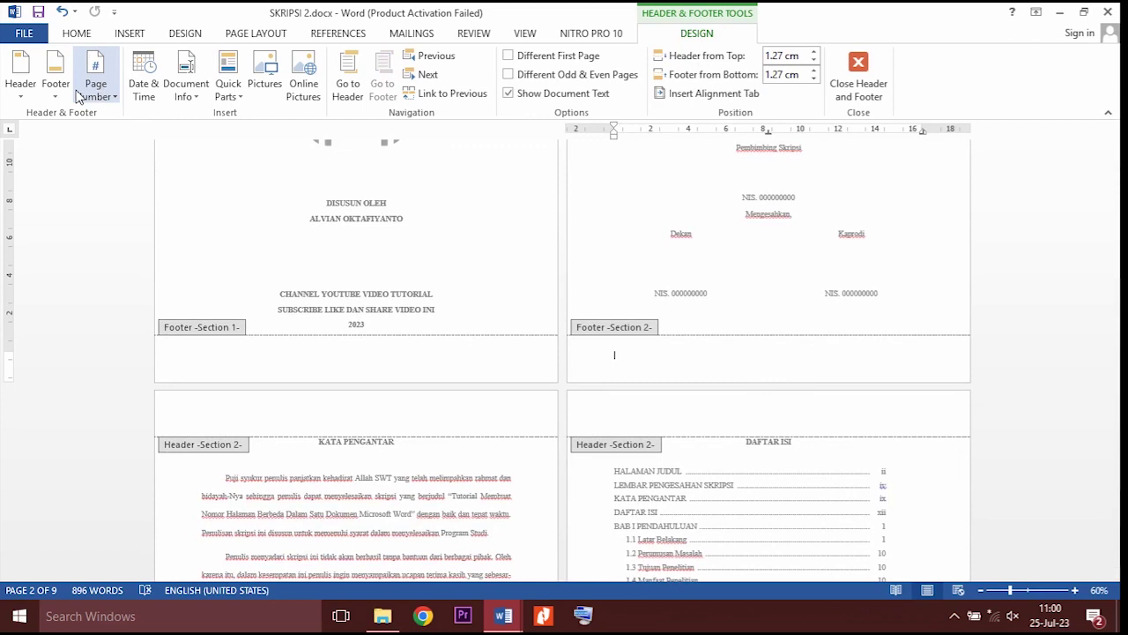
left_click(103, 89)
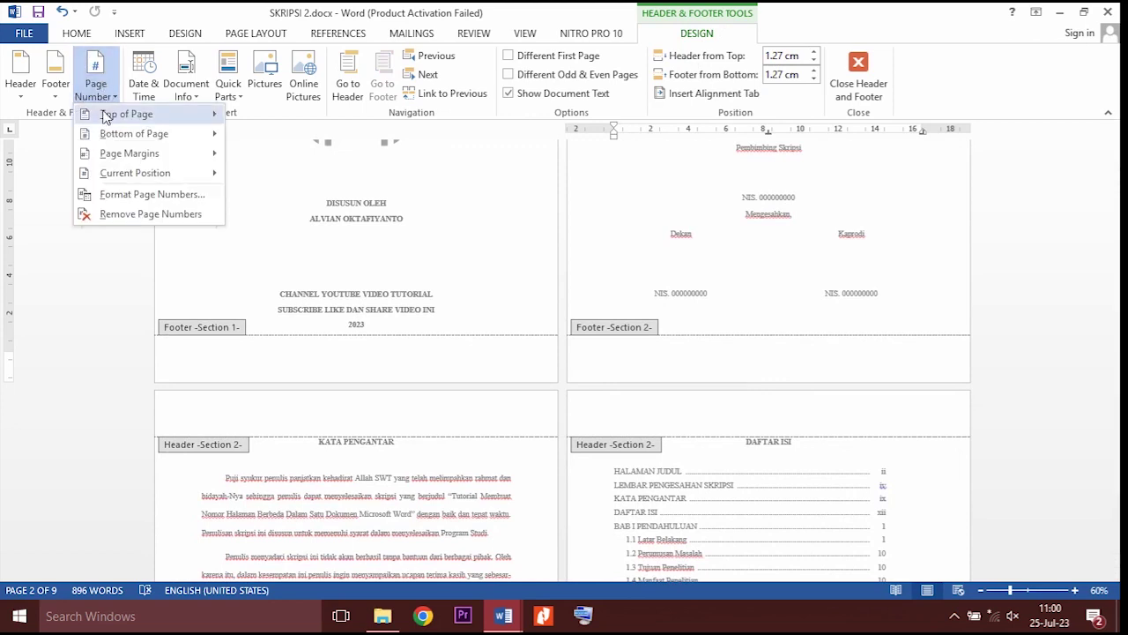
mouse_move(104, 139)
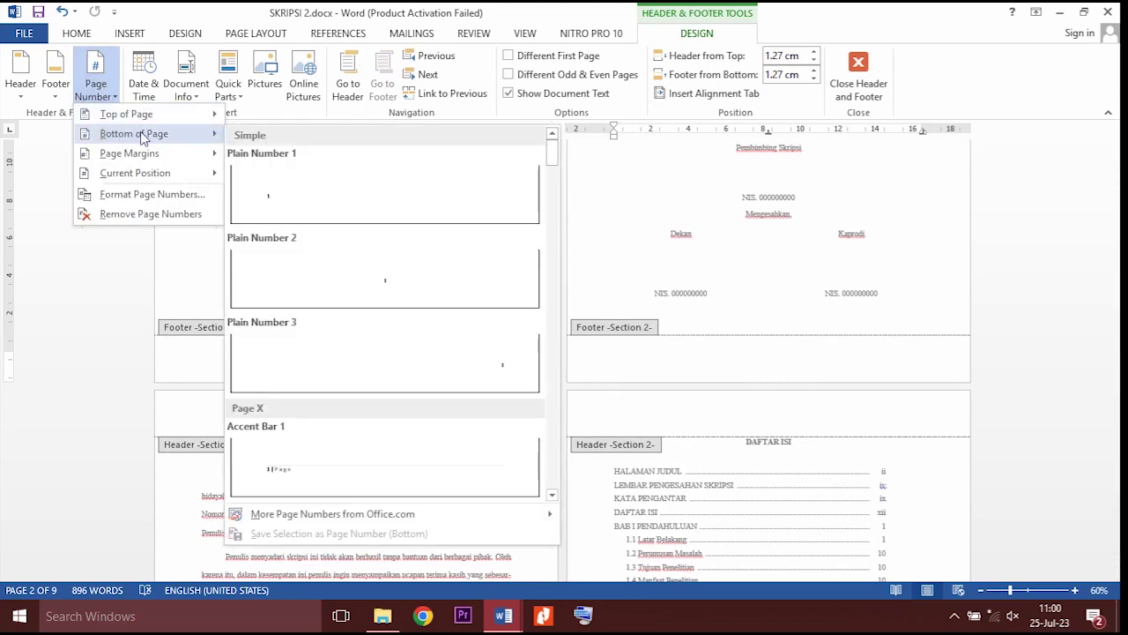
left_click(420, 285)
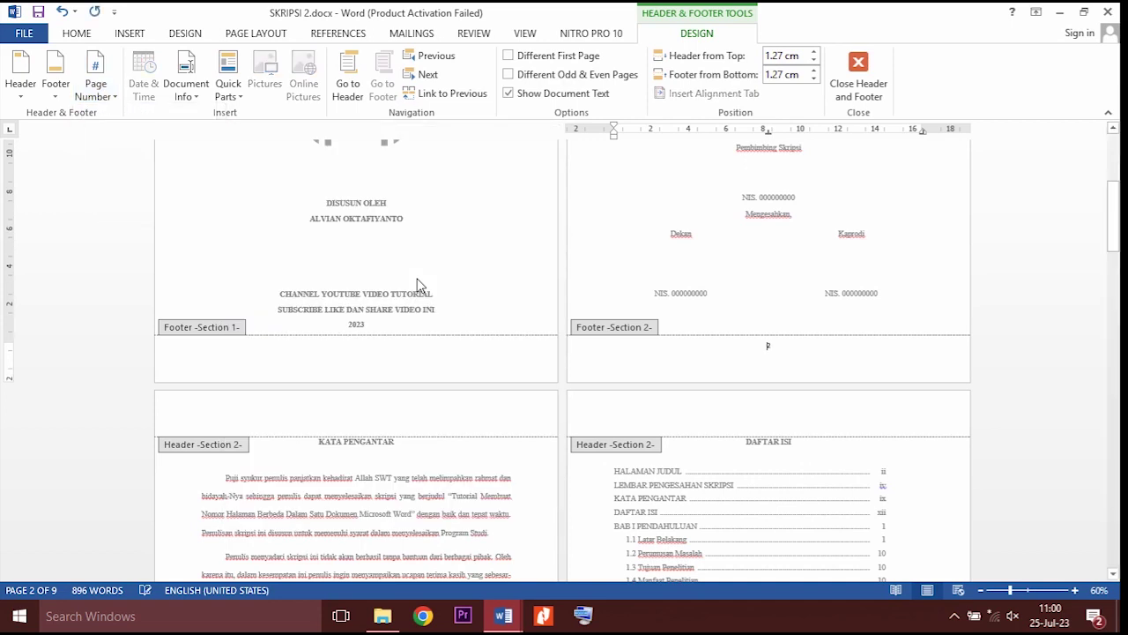
left_click(785, 353)
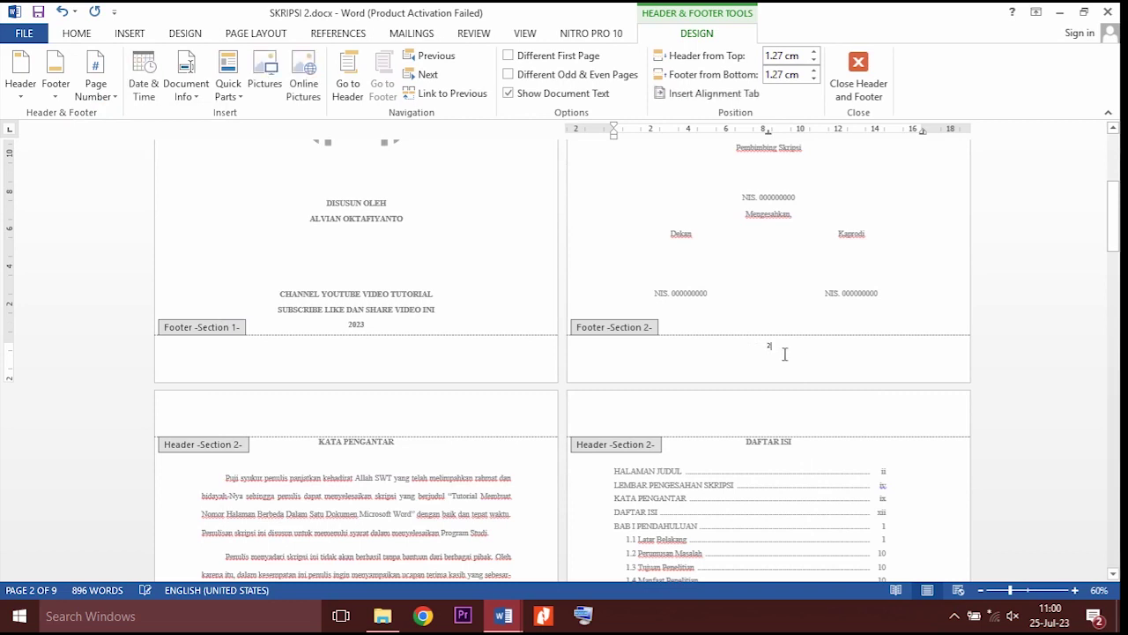
Format Section 2's page numbers as i, ii, iii and start the numbering at i.
left_click(104, 88)
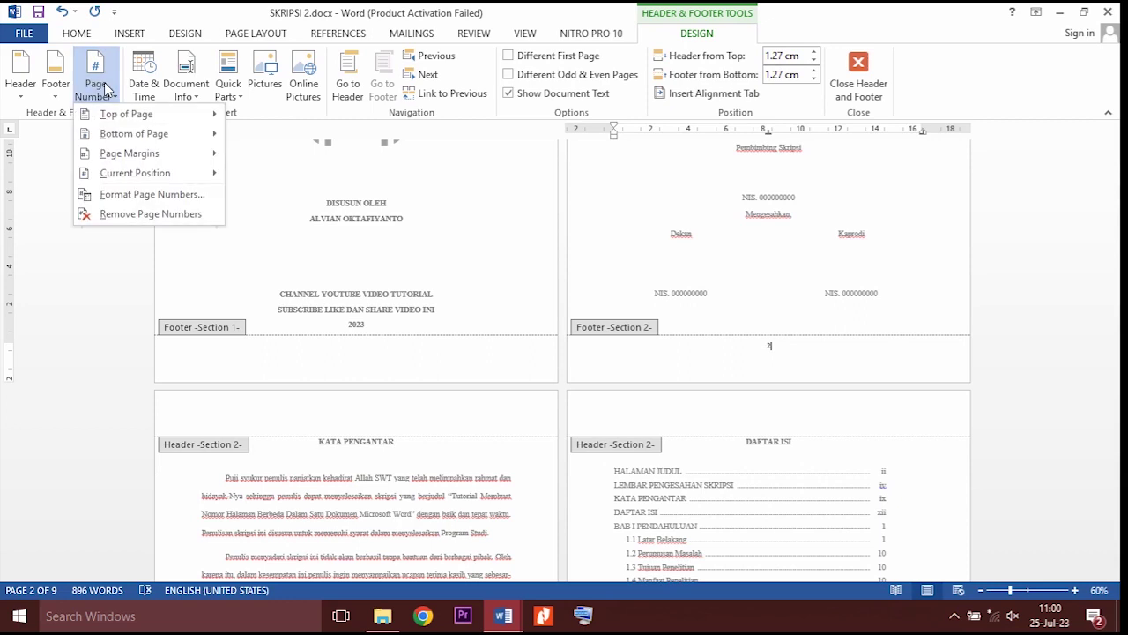
left_click(99, 195)
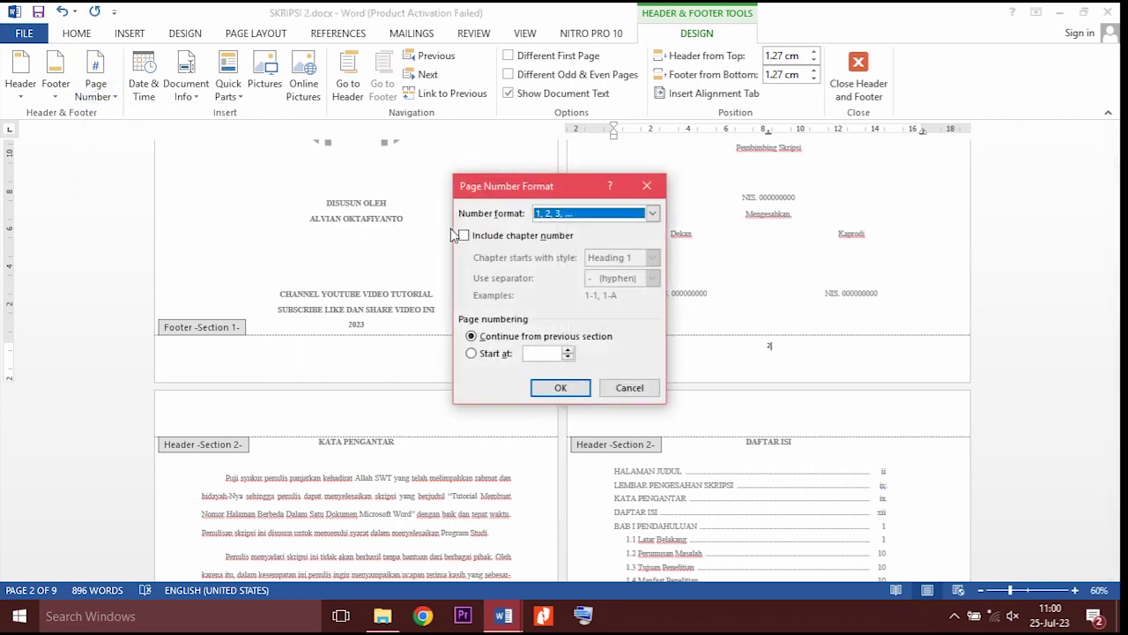
left_click(652, 213)
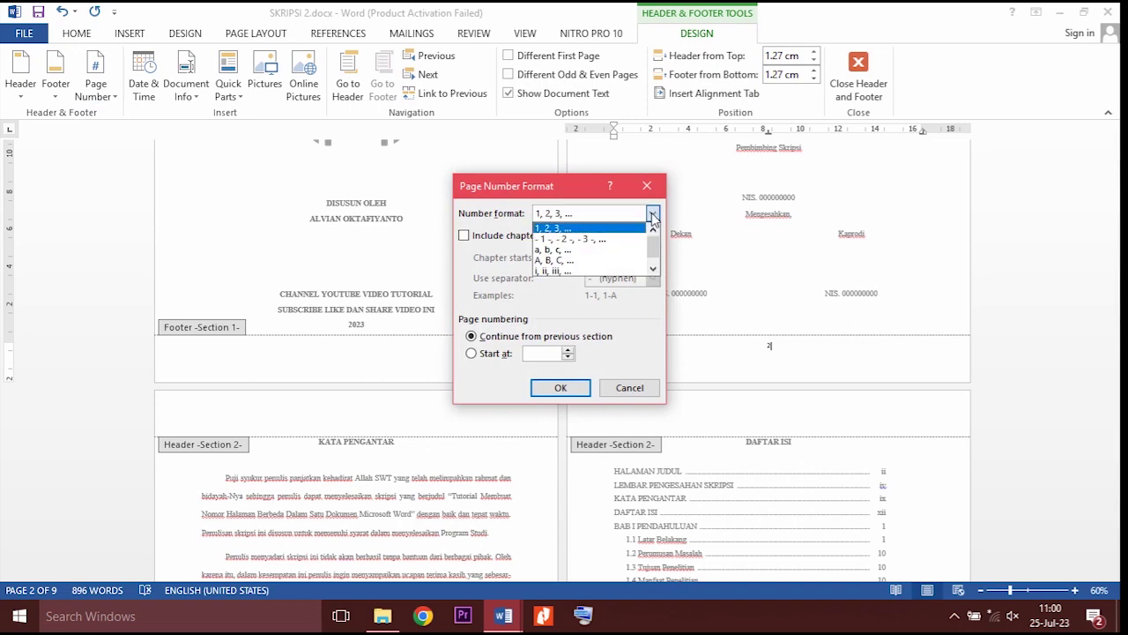
left_click(556, 270)
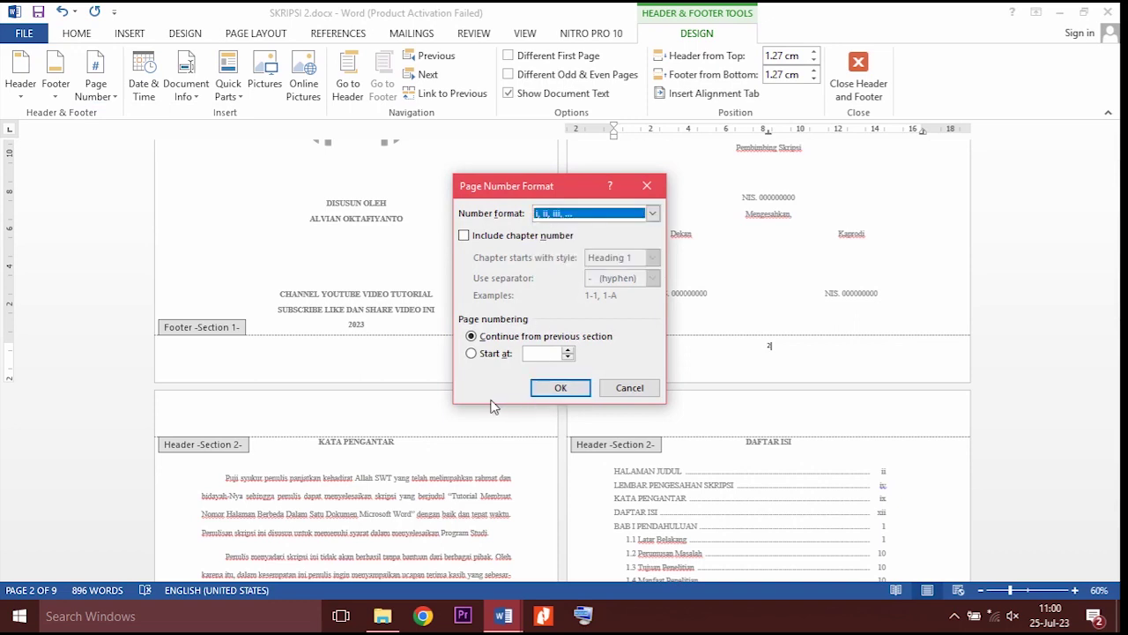
left_click(471, 353)
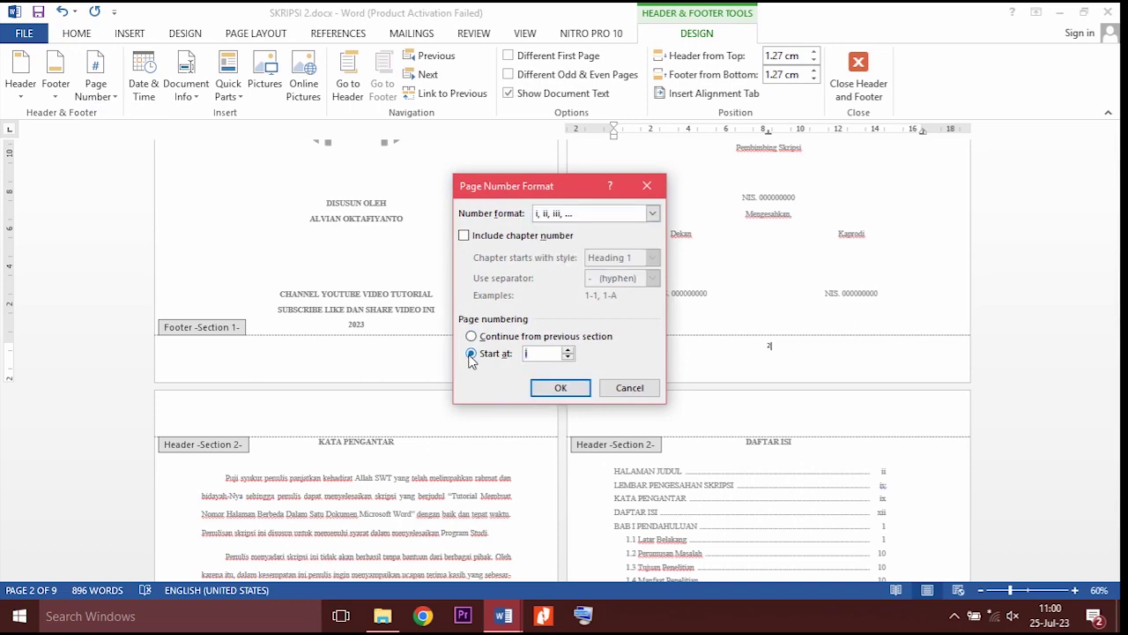
left_click(569, 358)
left_click(569, 350)
left_click(569, 357)
left_click(559, 388)
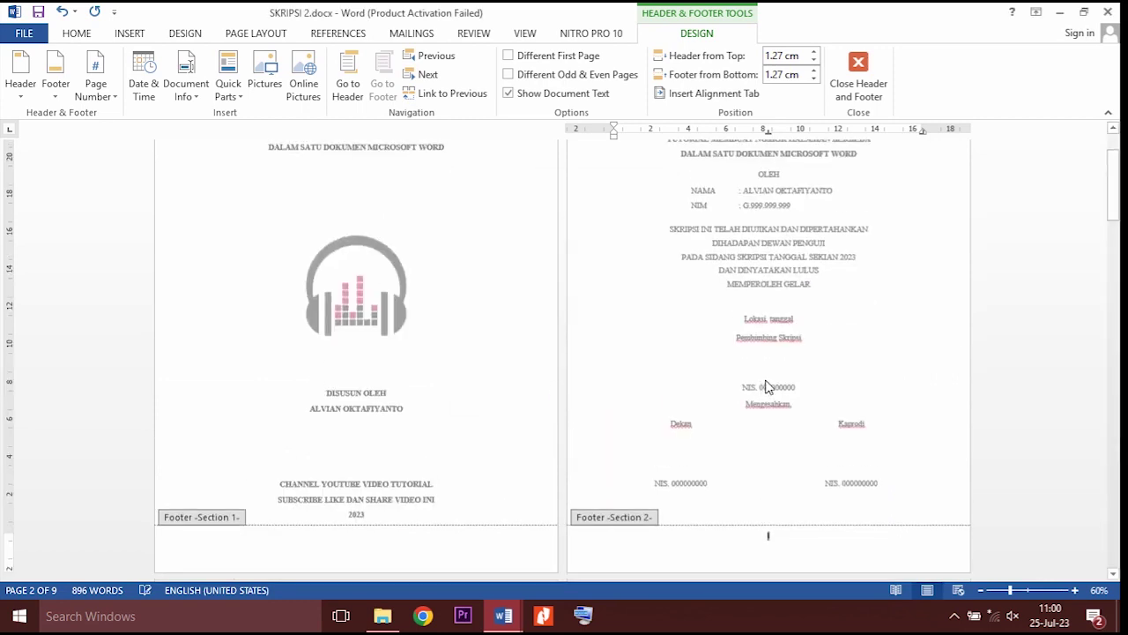
Set the Section 2 footer page number's font to Times New Roman, size 14.
scroll(838, 413, "down", 4)
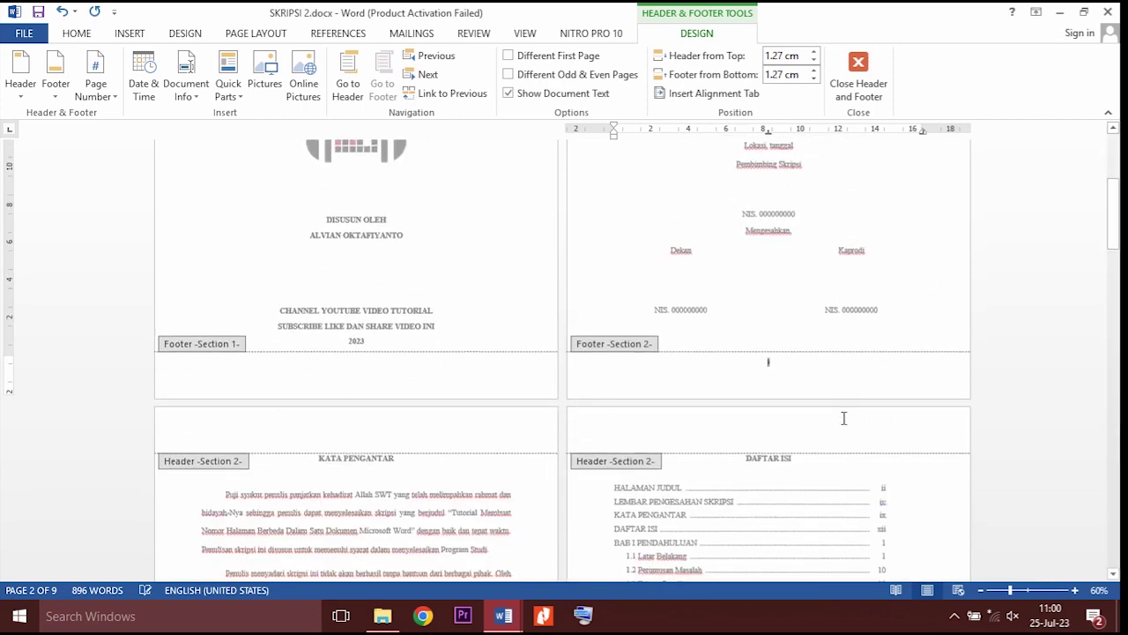
double_click(769, 360)
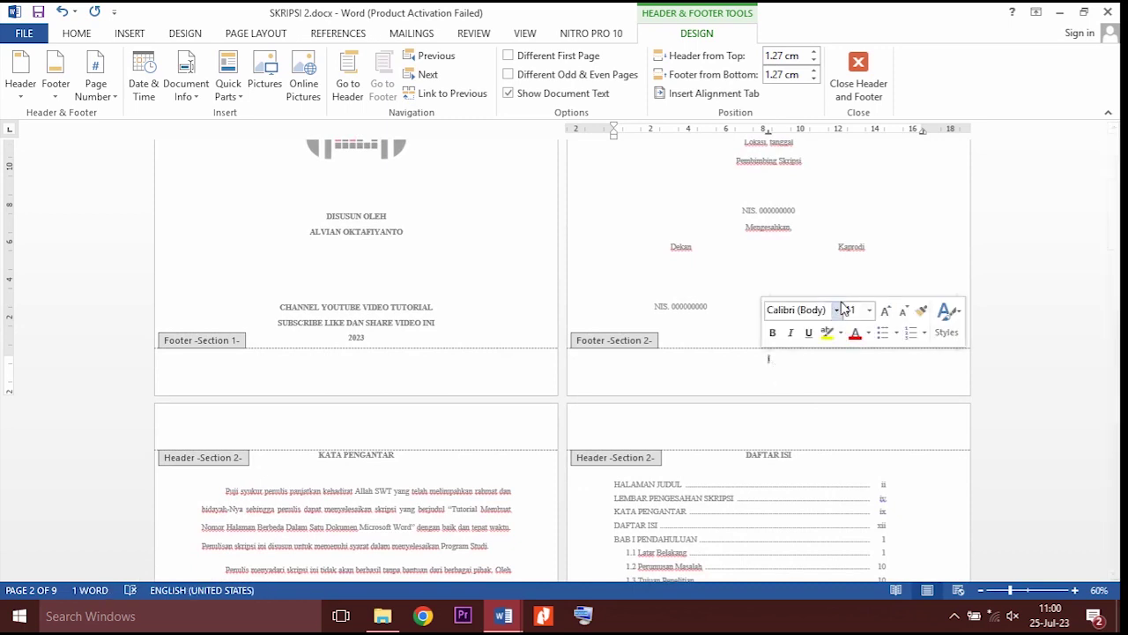
left_click(838, 310)
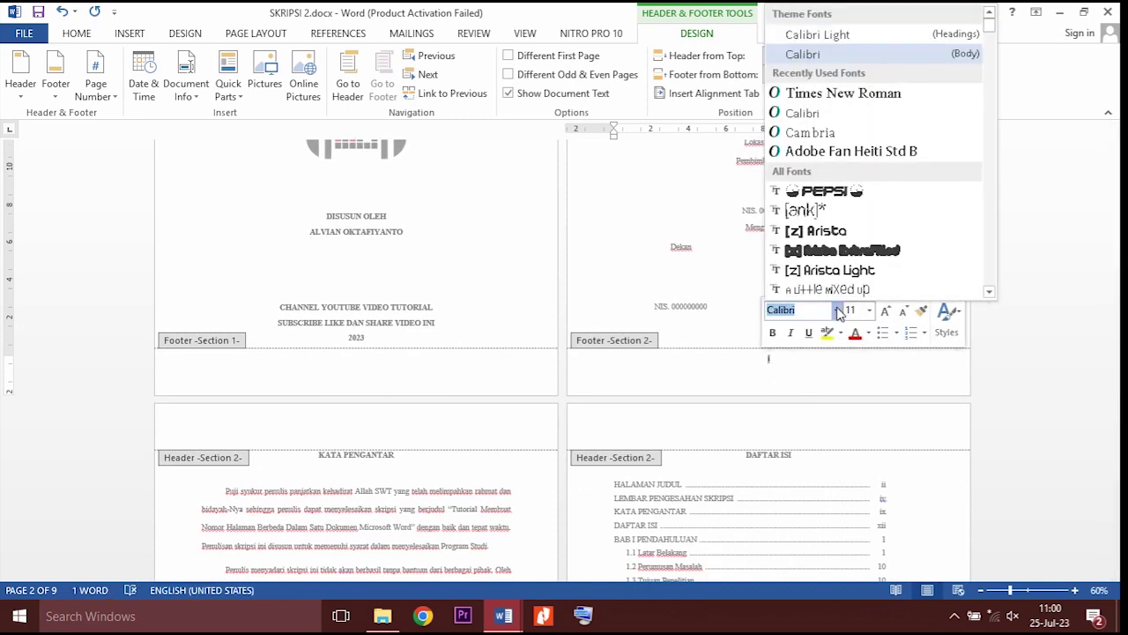
left_click(844, 94)
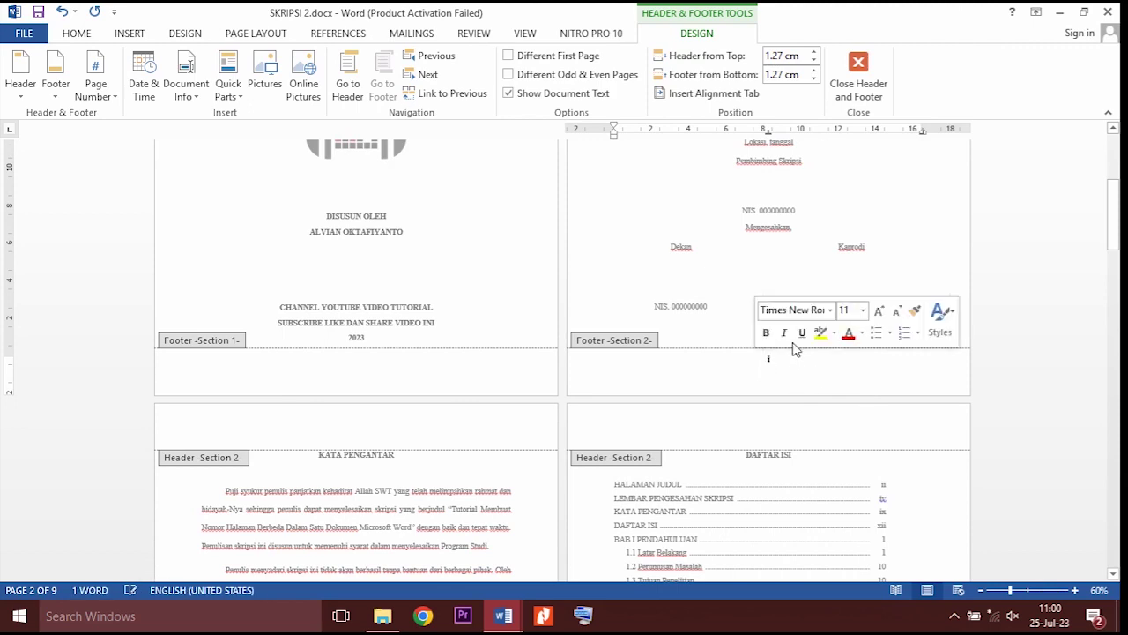
left_click(863, 311)
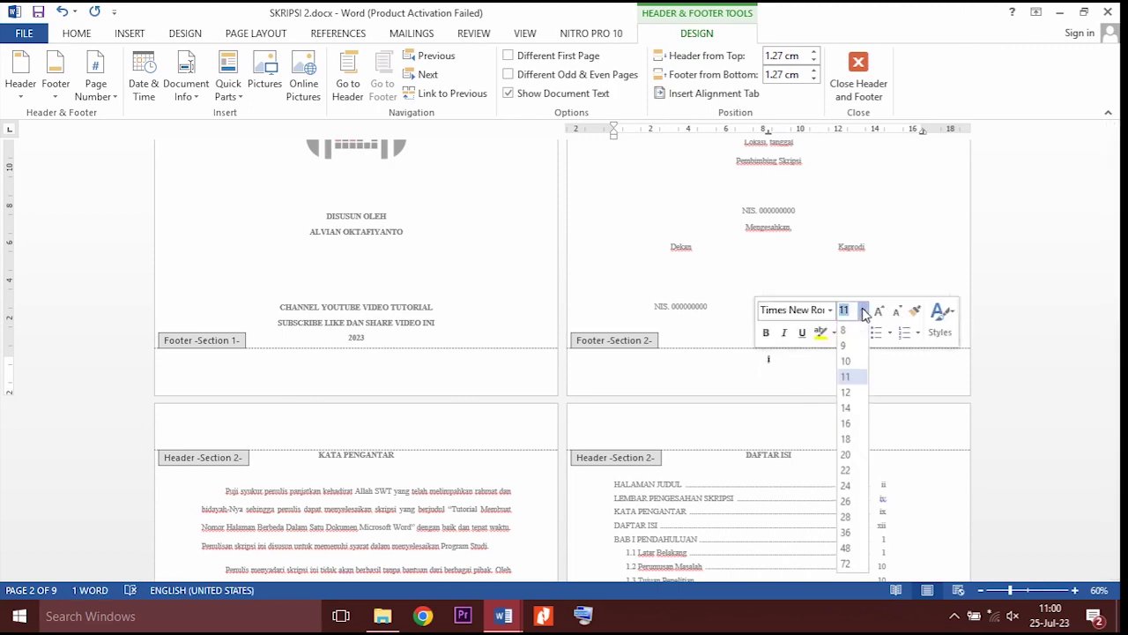
left_click(848, 407)
left_click(830, 377)
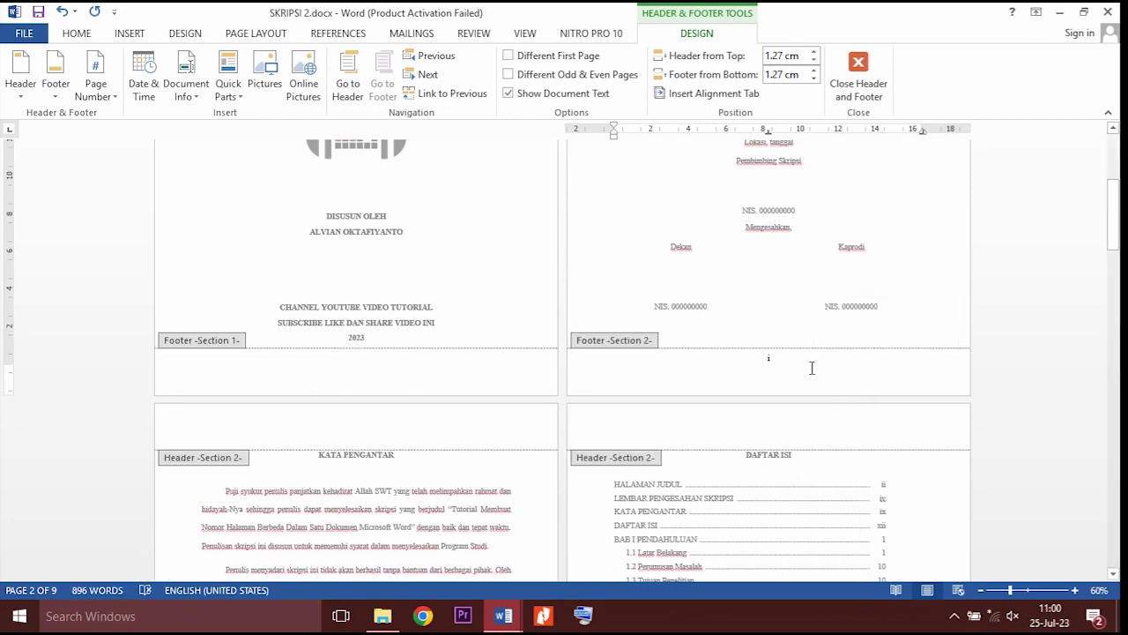
Check the page numbering across the Section 2 and Section 3 footers, and place the cursor in the BAB I page's first page footer.
scroll(812, 367, "down", 9)
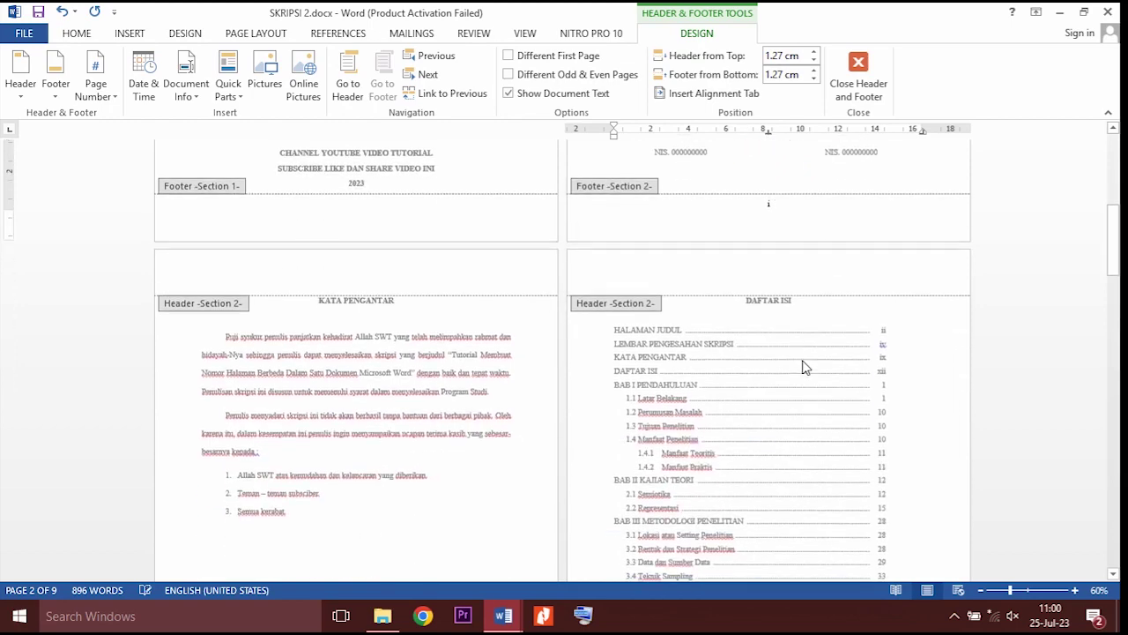
scroll(804, 367, "down", 2)
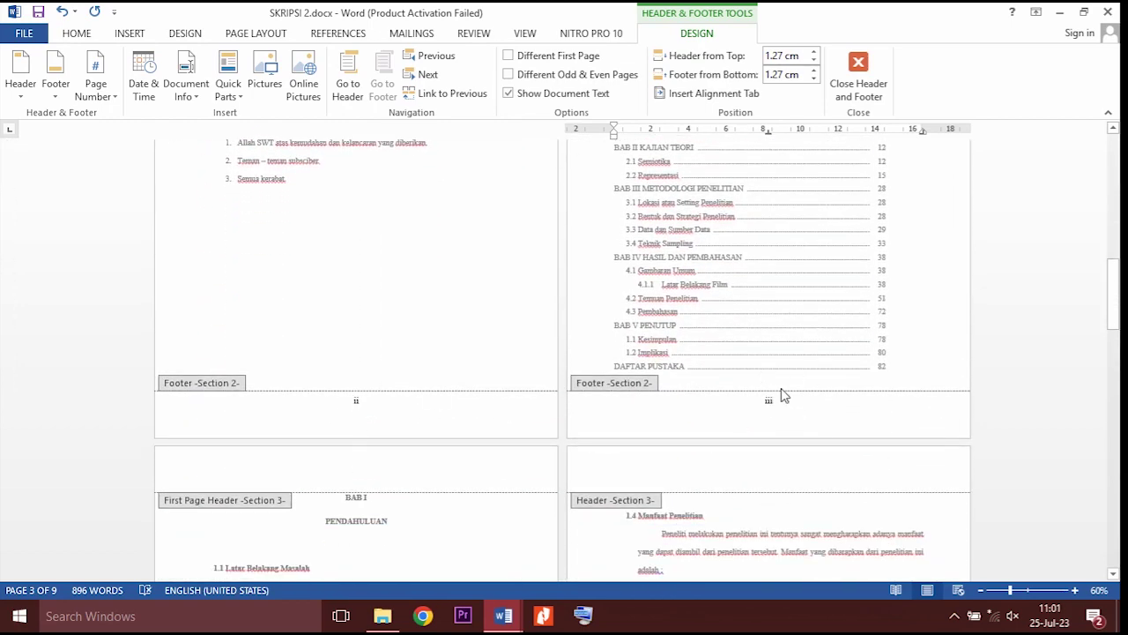
scroll(657, 396, "down", 7)
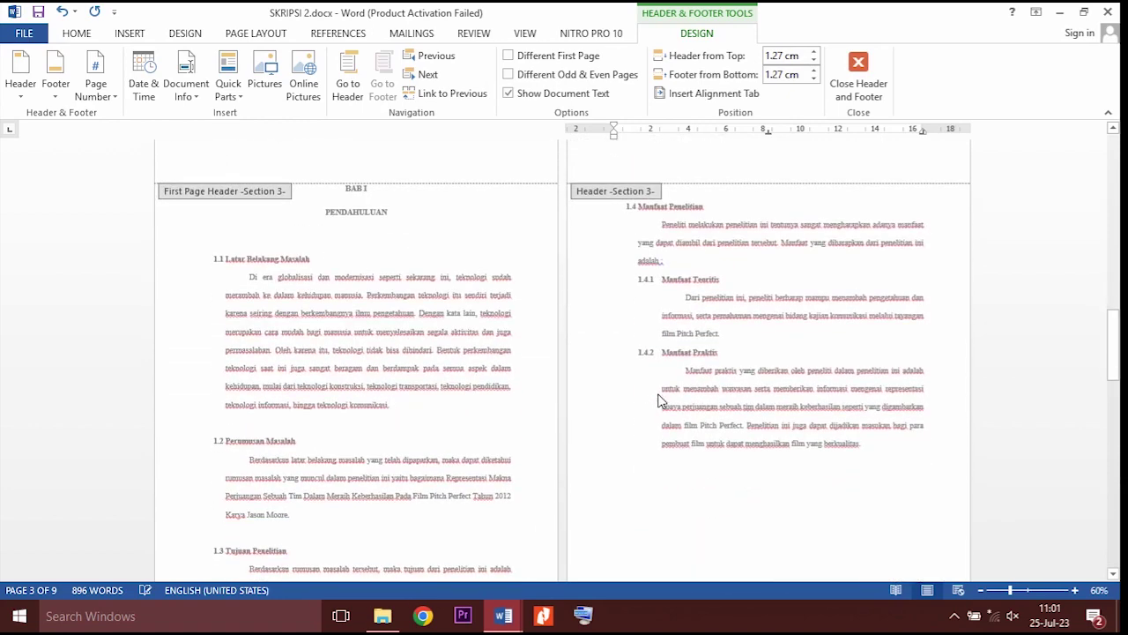
scroll(494, 313, "down", 5)
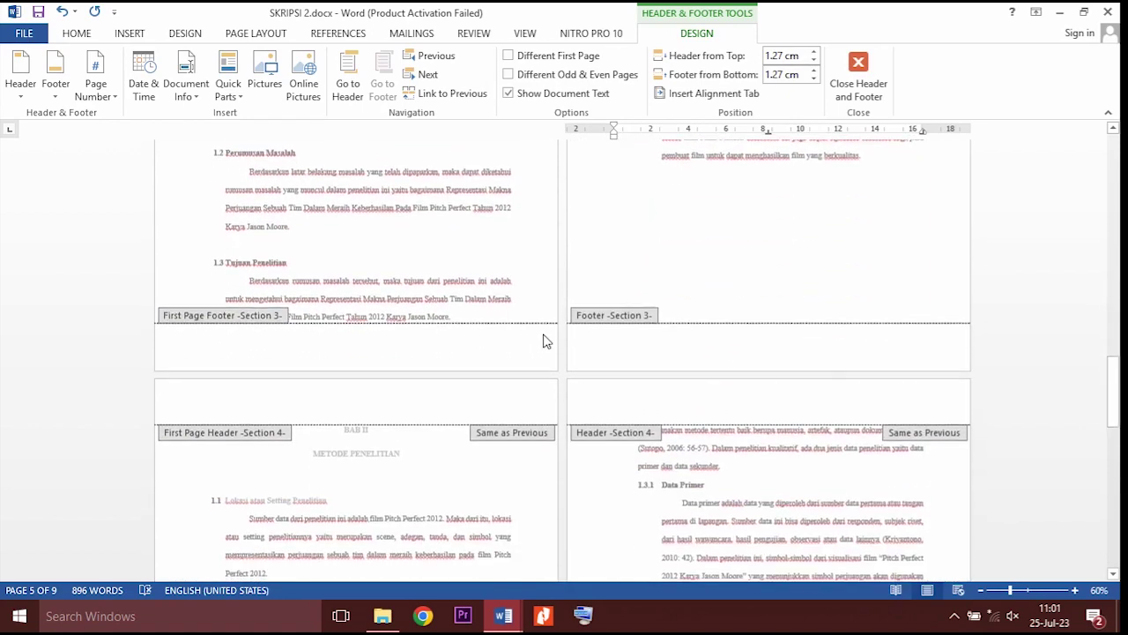
scroll(936, 393, "up", 4)
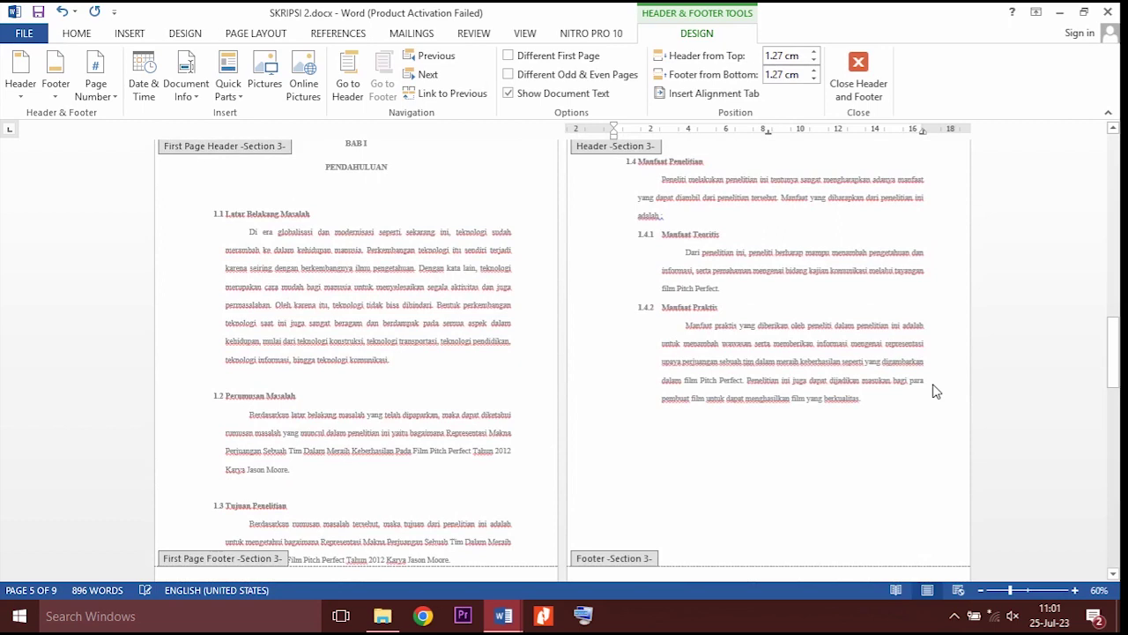
scroll(789, 377, "up", 3)
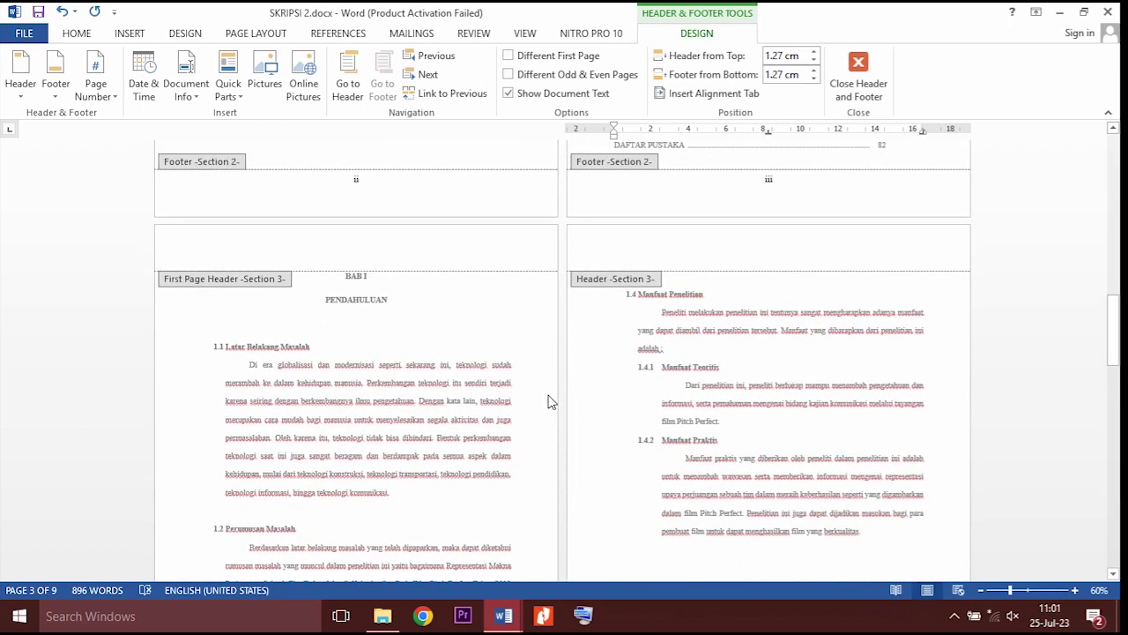
scroll(548, 383, "down", 5)
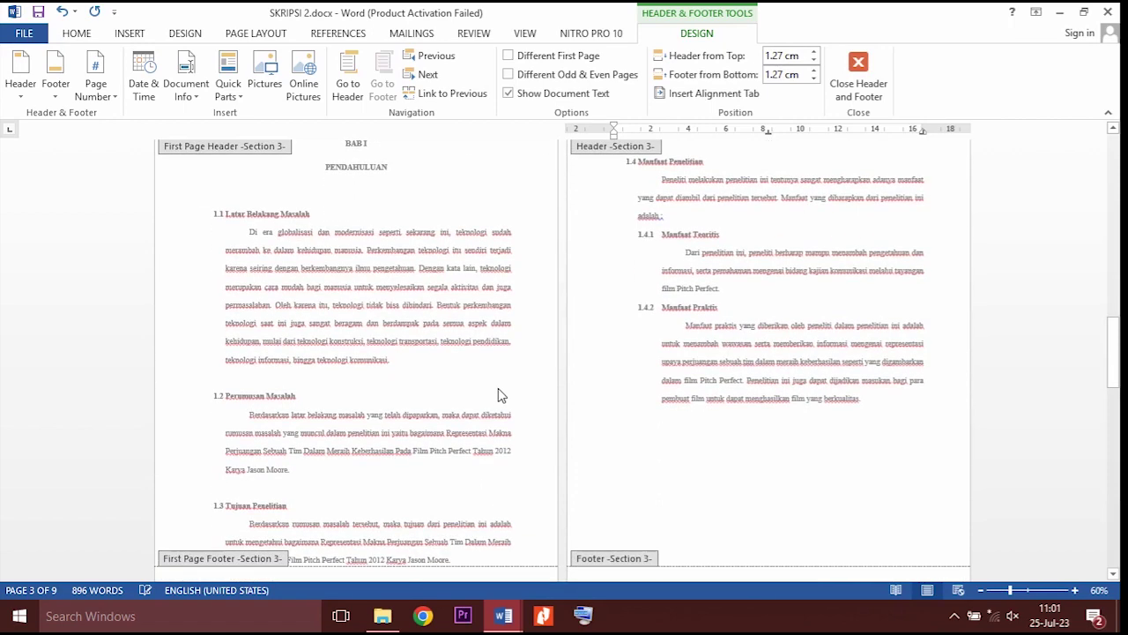
left_click(377, 483)
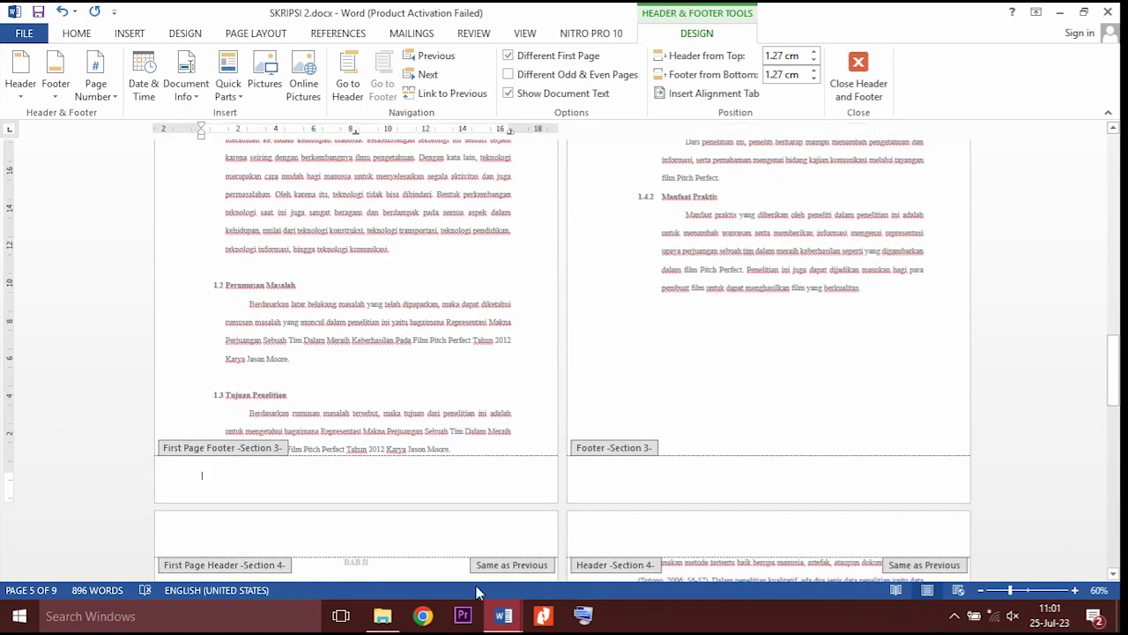
Switch to SKRIPSI 1.docx and examine the page number positions on the BAB I and BAB II pages.
mouse_move(516, 608)
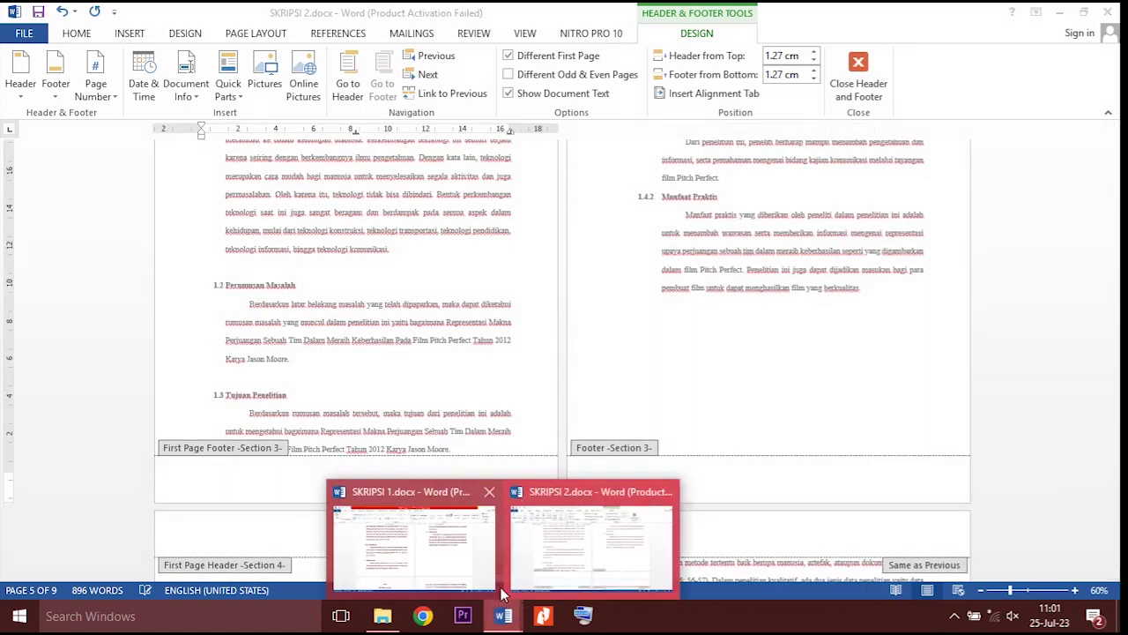
left_click(417, 539)
scroll(600, 328, "down", 4)
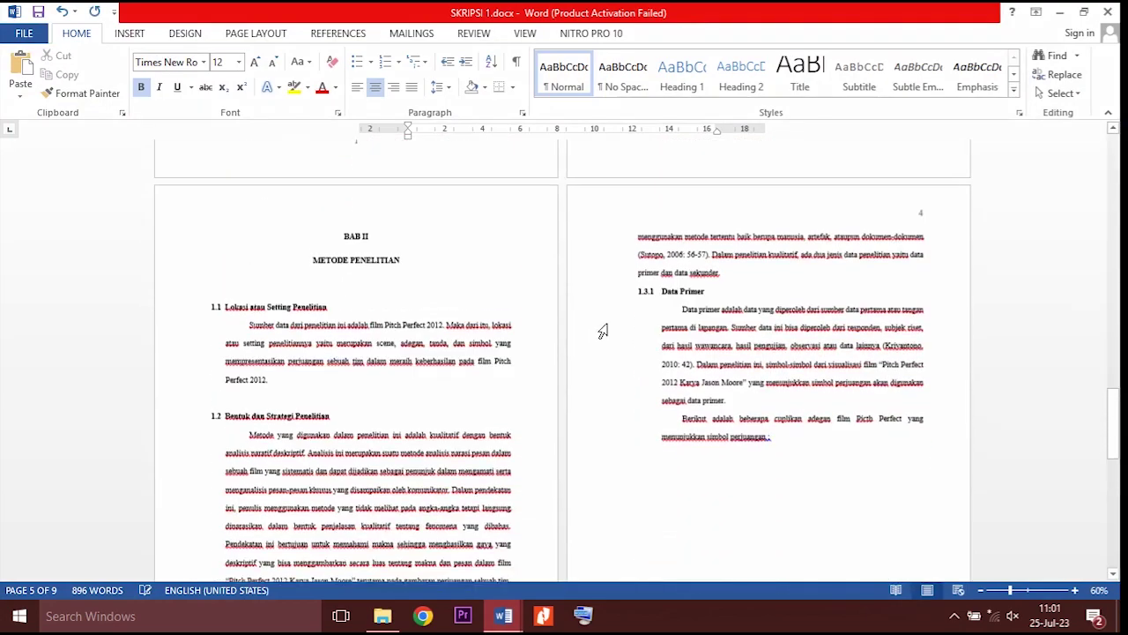
scroll(601, 329, "up", 6)
scroll(603, 331, "up", 5)
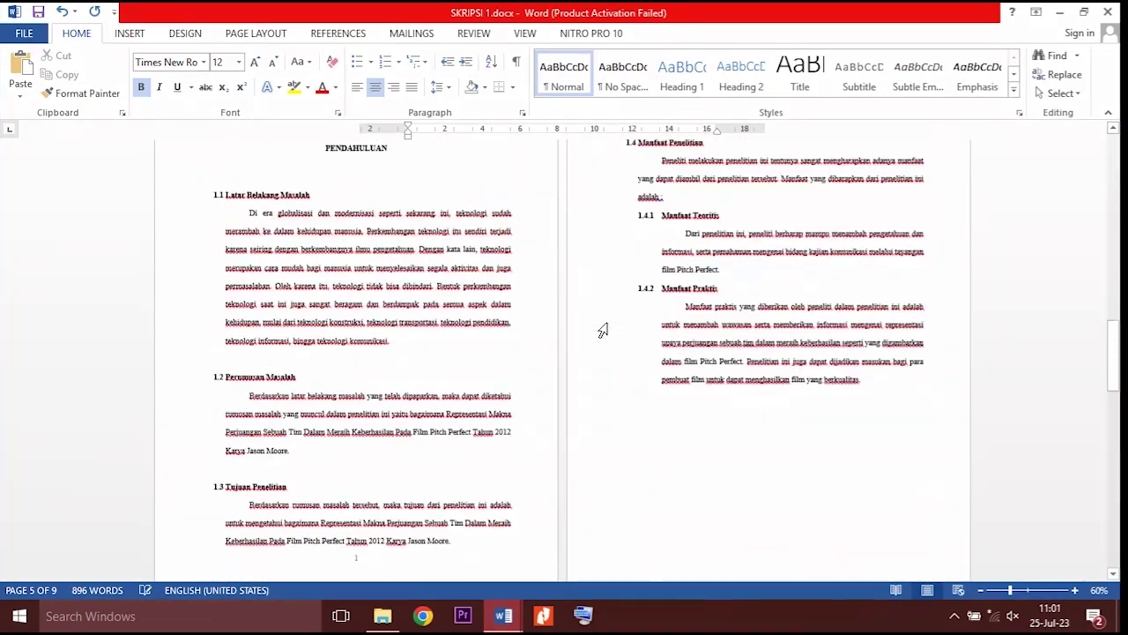
scroll(381, 271, "down", 5)
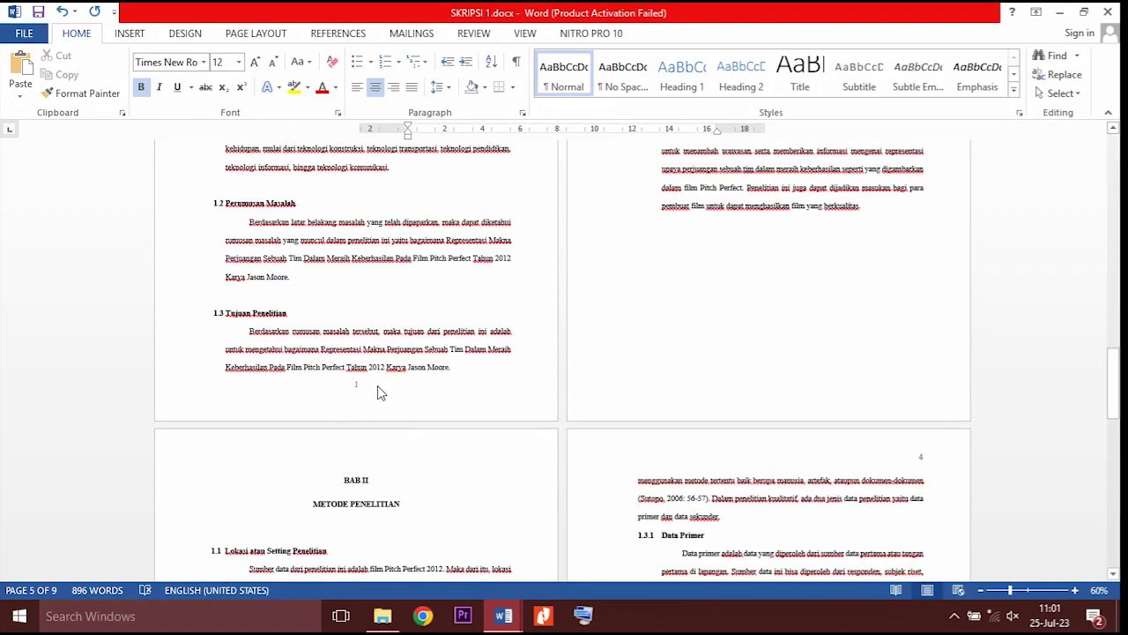
scroll(745, 312, "up", 6)
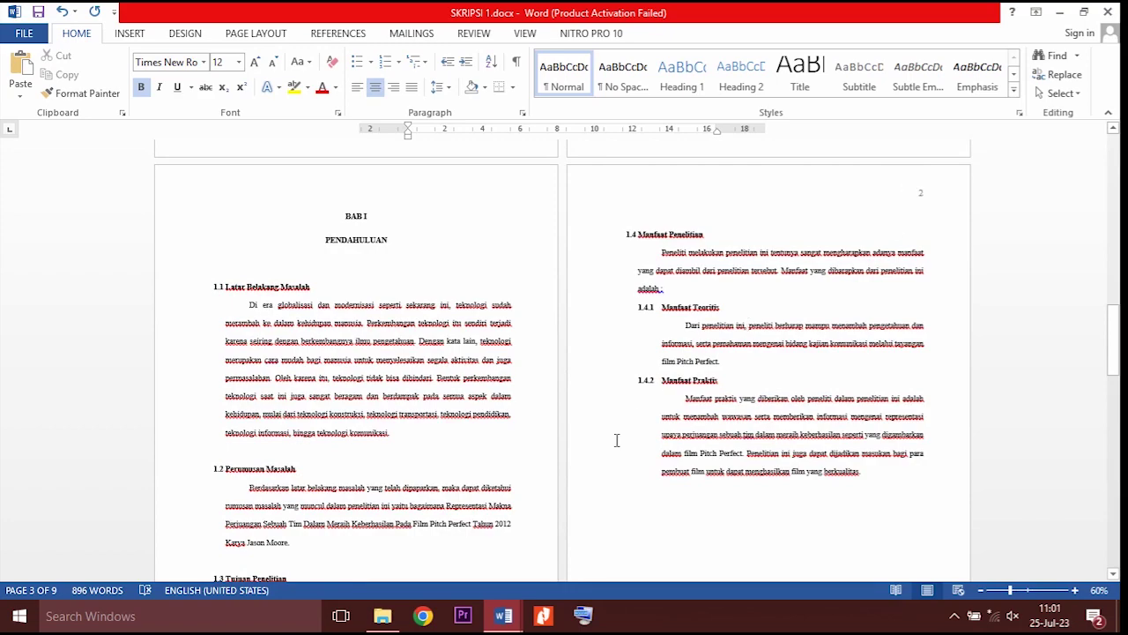
scroll(622, 435, "down", 12)
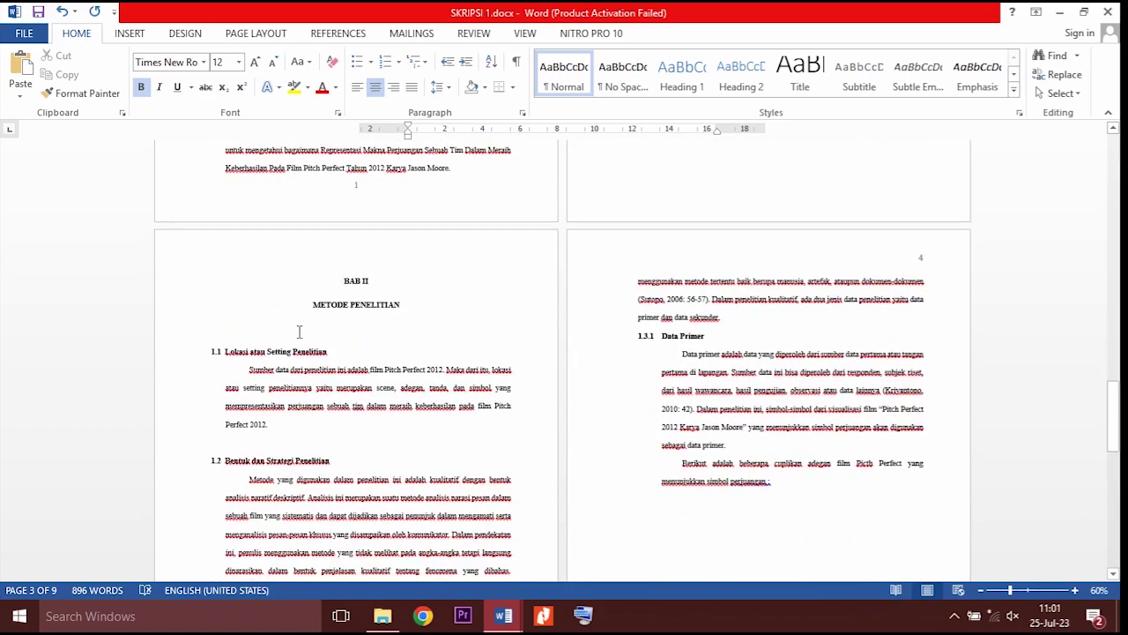
scroll(646, 360, "down", 6)
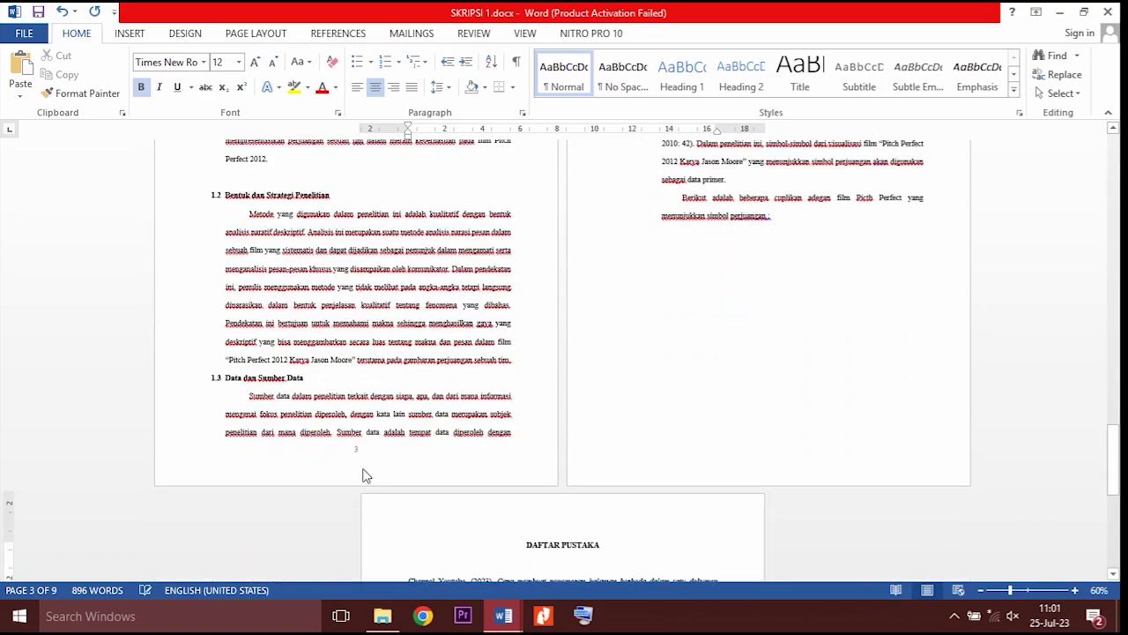
scroll(891, 406, "up", 8)
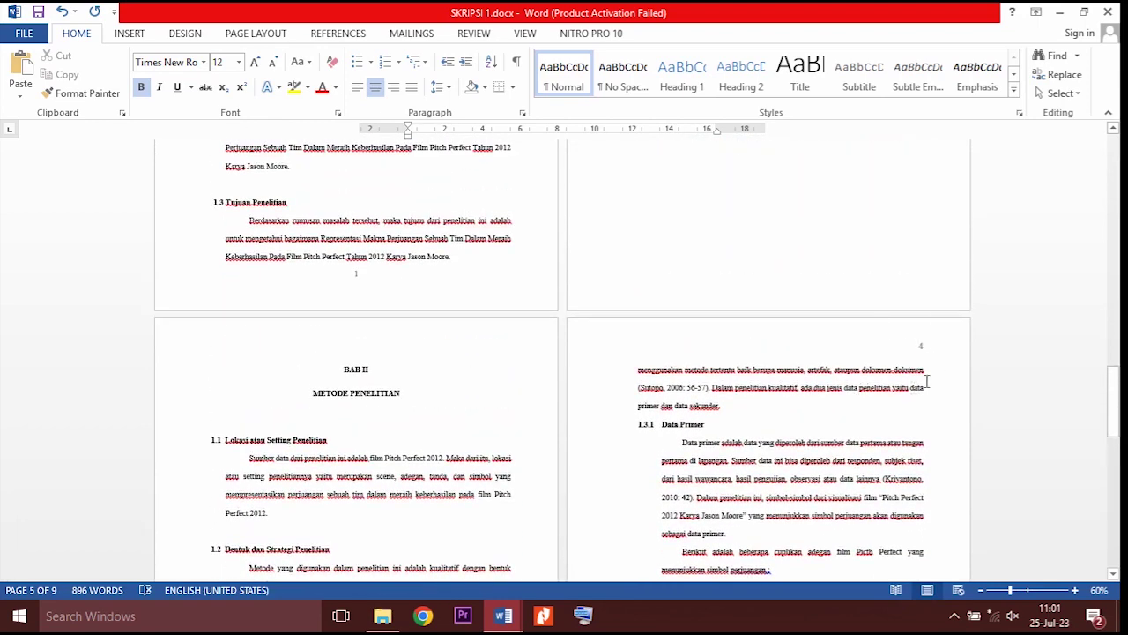
Return to SKRIPSI 2.docx and insert a centred Plain Number 2 page number at the bottom of the page in Section 3's first page footer.
mouse_move(507, 617)
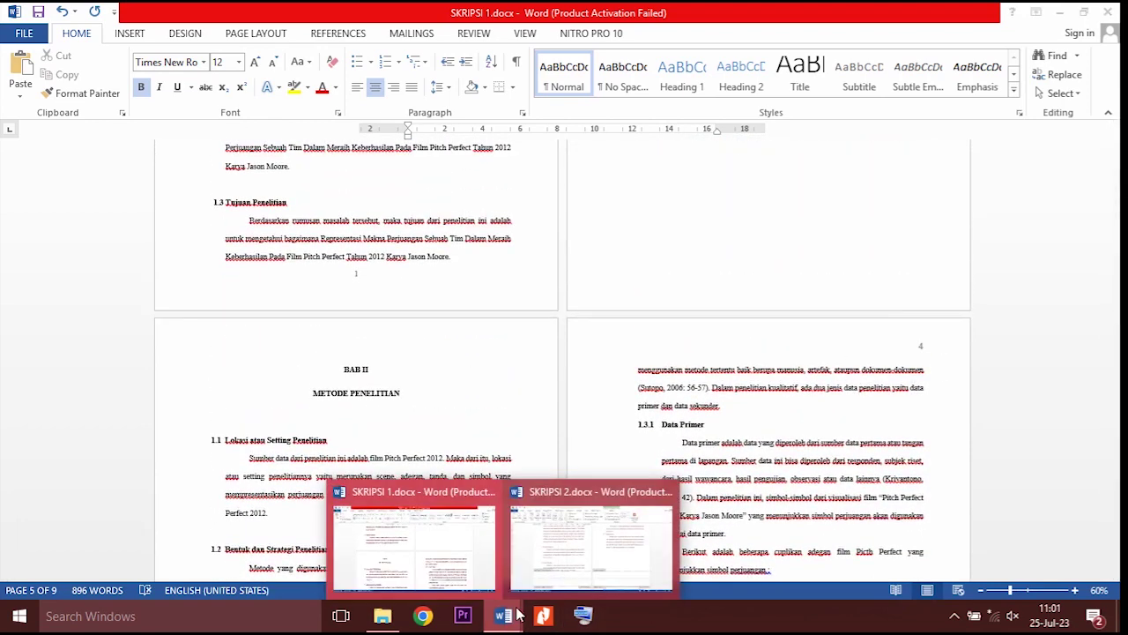
left_click(567, 565)
scroll(518, 392, "up", 3)
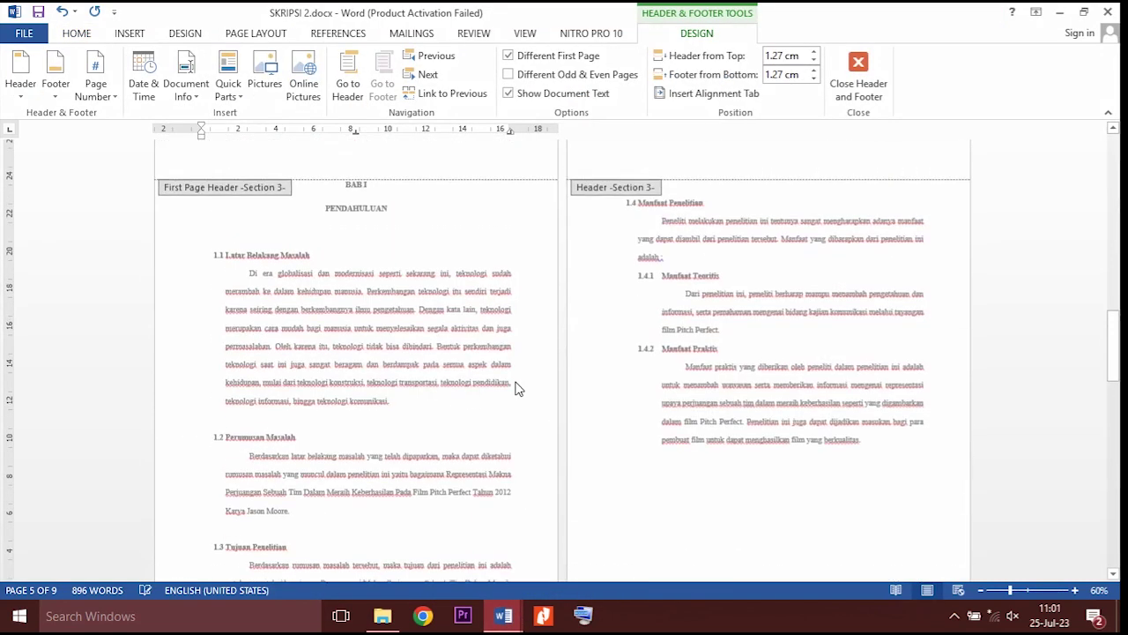
scroll(388, 291, "down", 3)
scroll(388, 379, "down", 1)
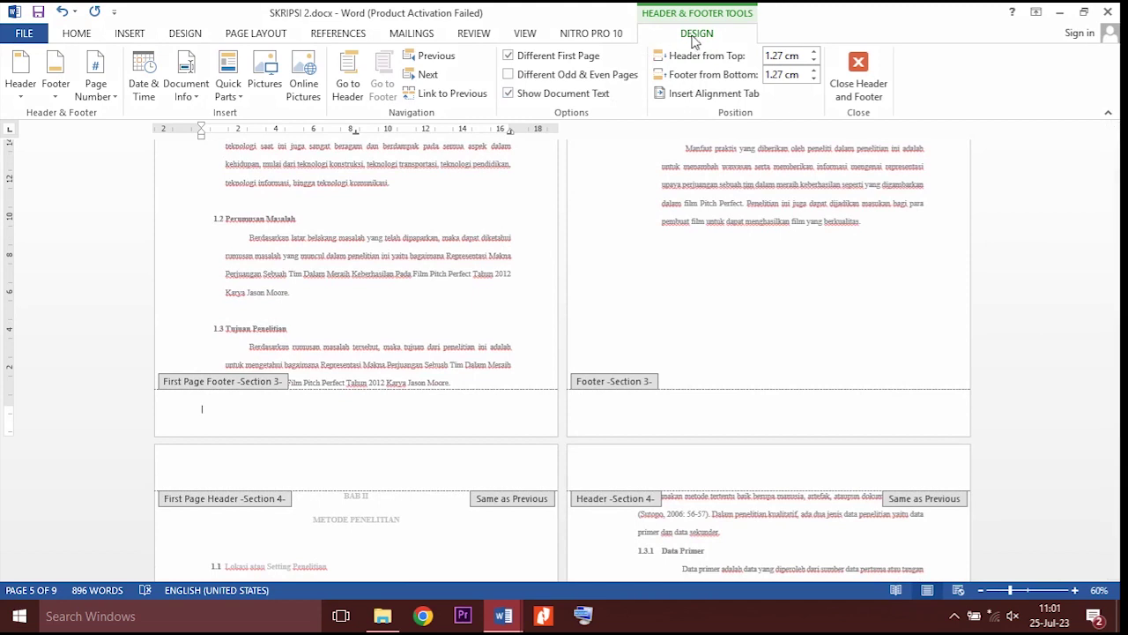
left_click(97, 92)
mouse_move(109, 135)
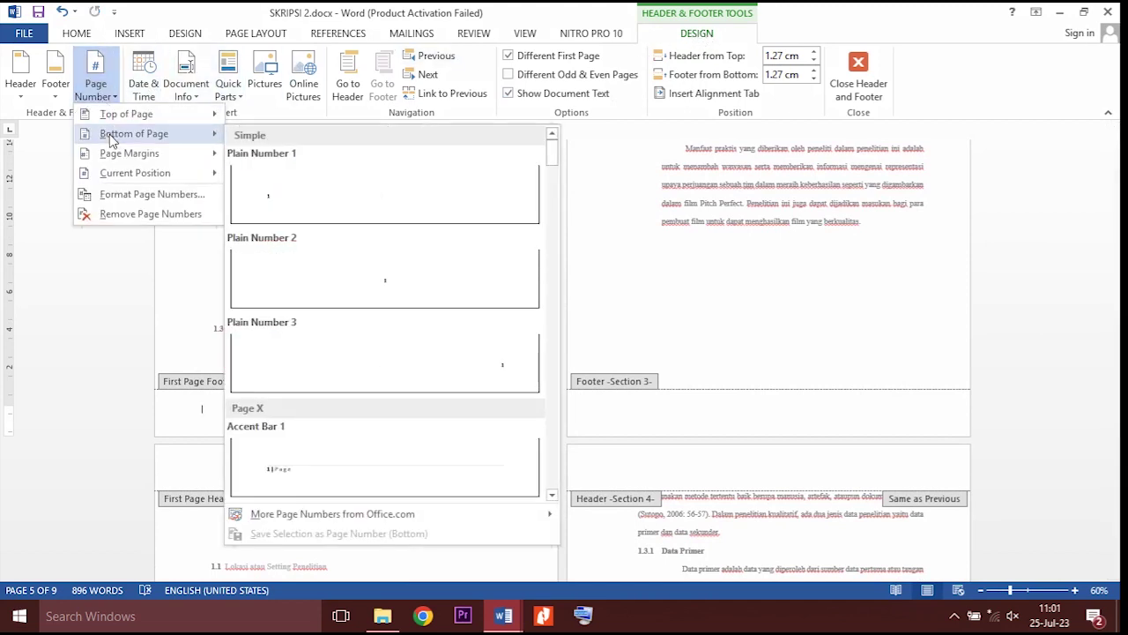
left_click(454, 282)
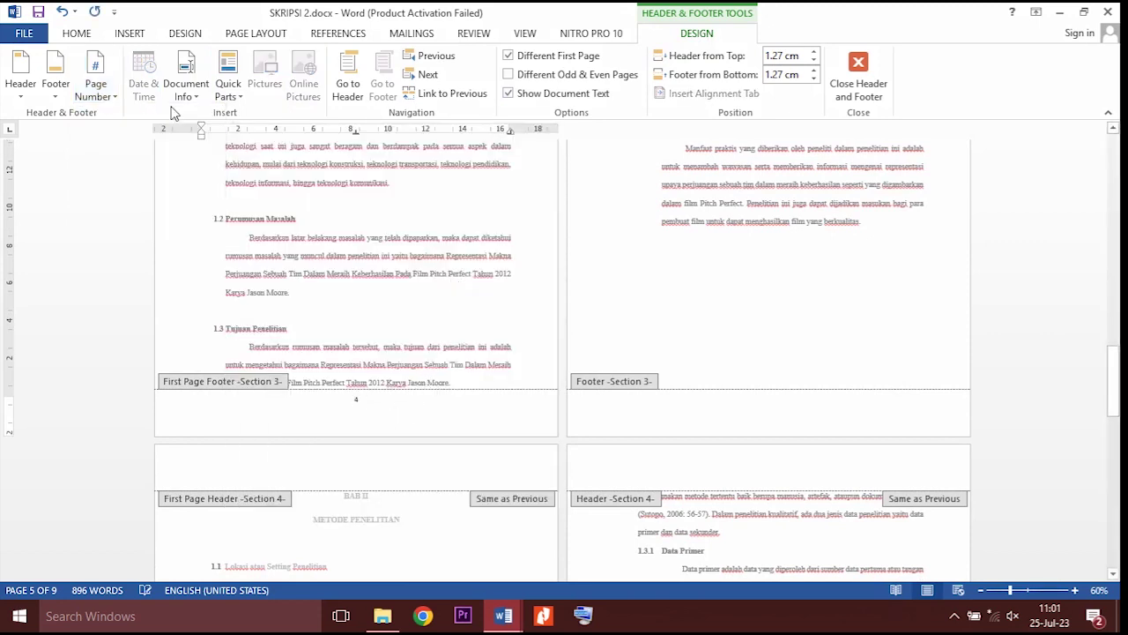
Start Section 3's page numbering at 1 in the 1, 2, 3 format.
left_click(95, 77)
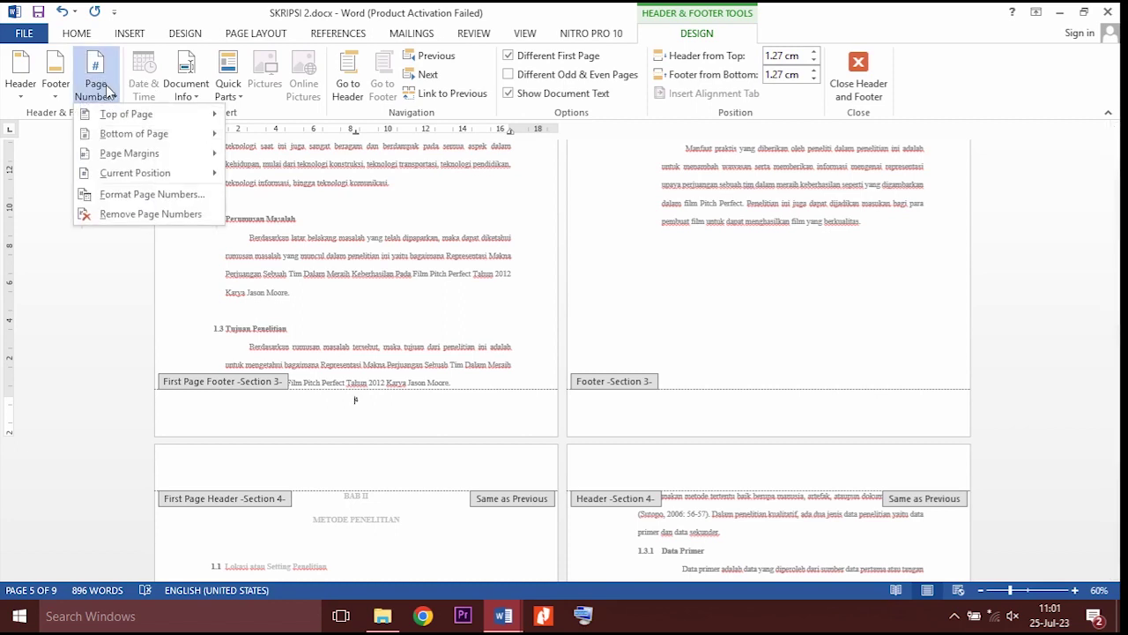
left_click(132, 194)
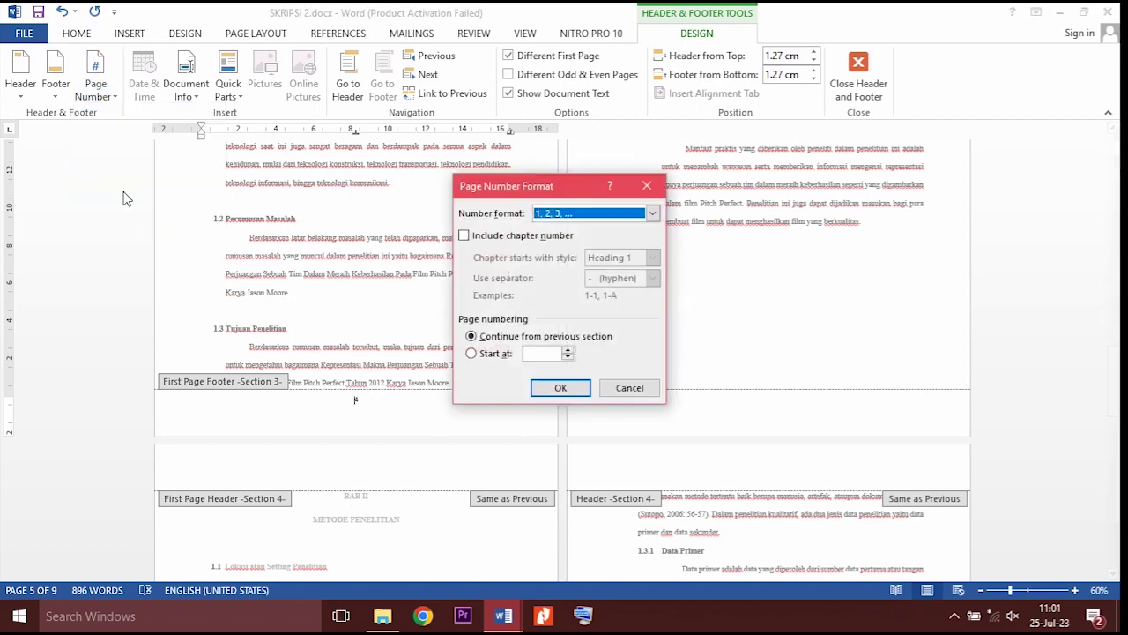
left_click(495, 354)
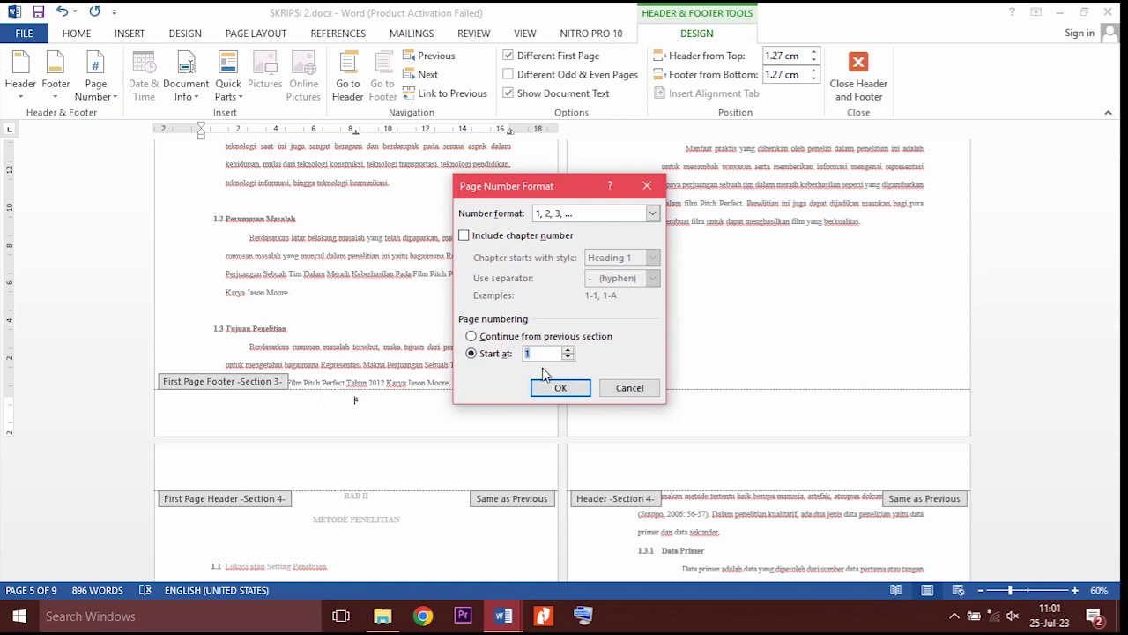
left_click(559, 387)
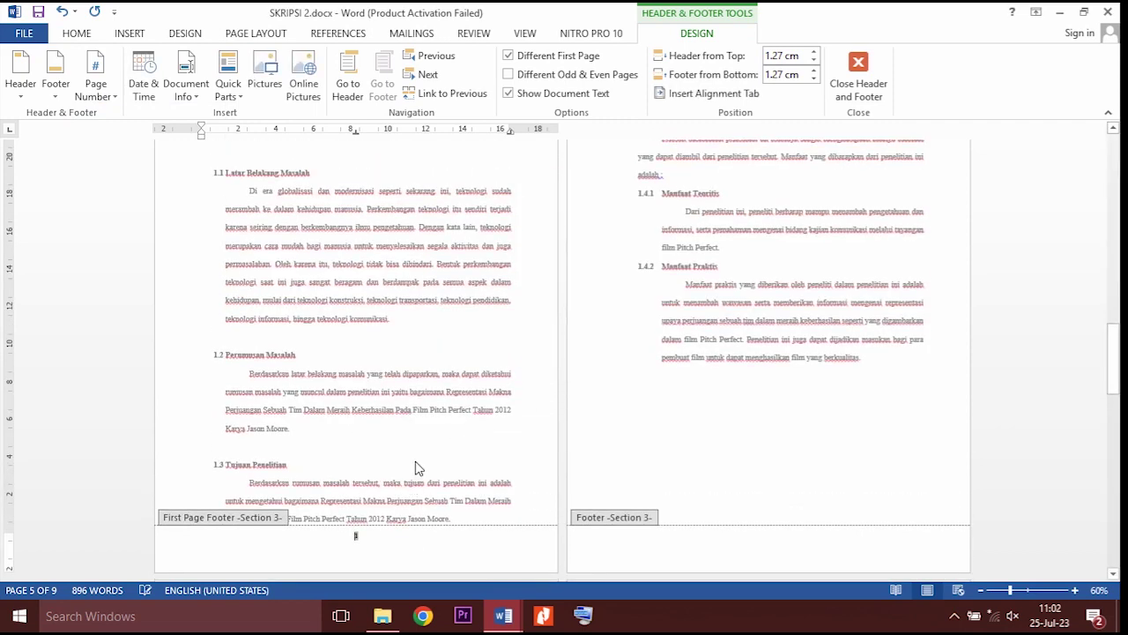
Insert a right-aligned Plain Number 3 page number at the top of the page in the Section 3 header, above heading 1.4.
scroll(449, 376, "down", 3)
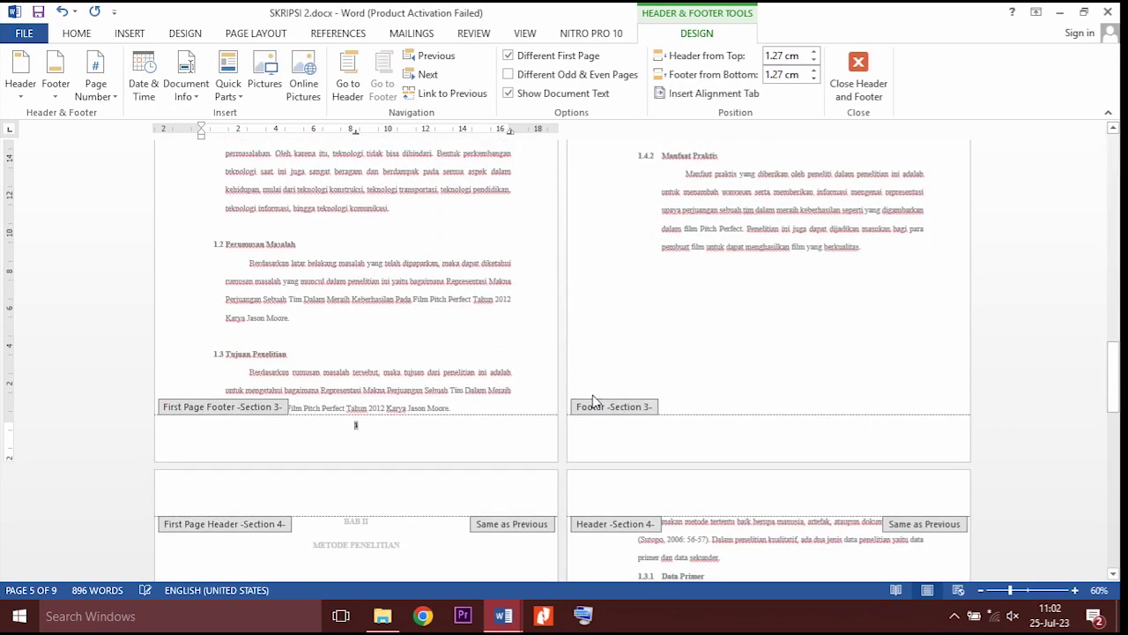
scroll(529, 355, "up", 5)
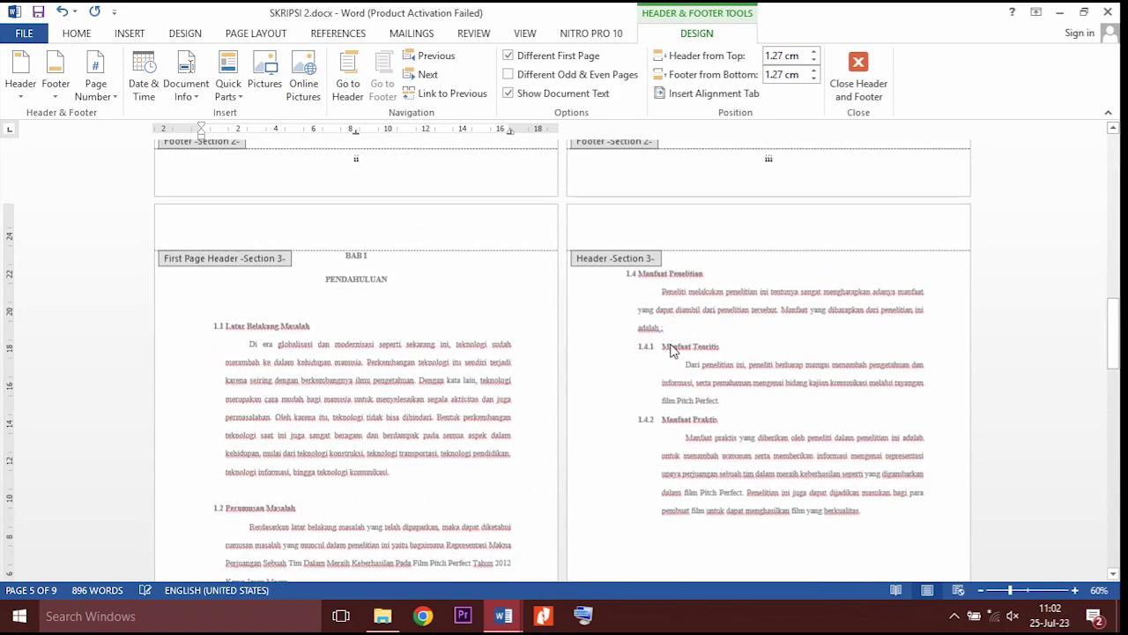
scroll(811, 283, "down", 5)
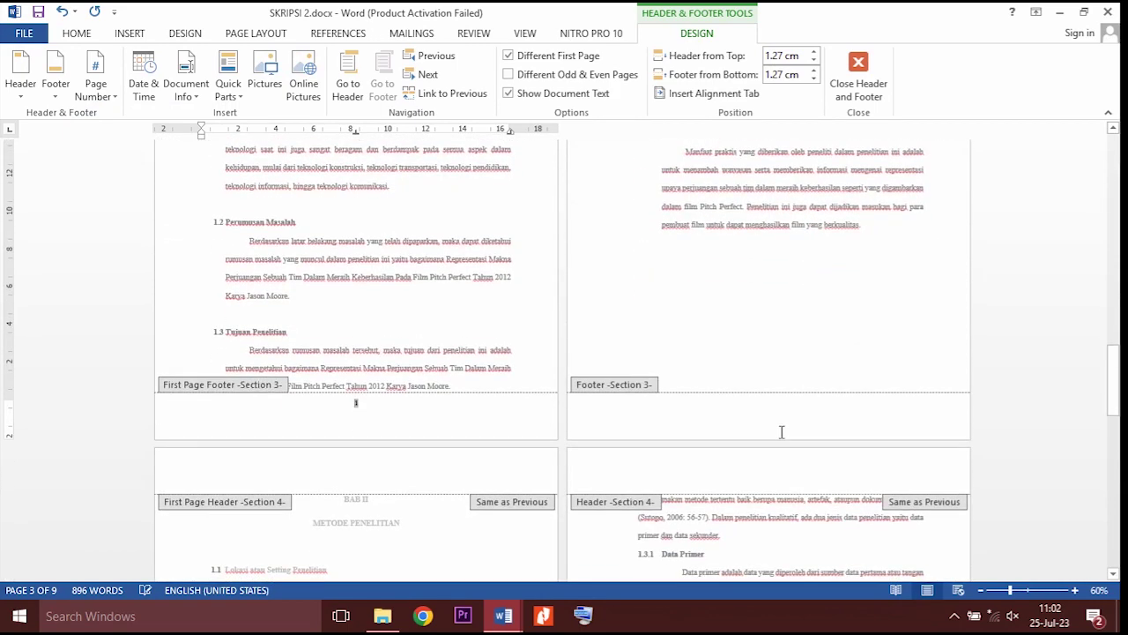
scroll(787, 412, "up", 3)
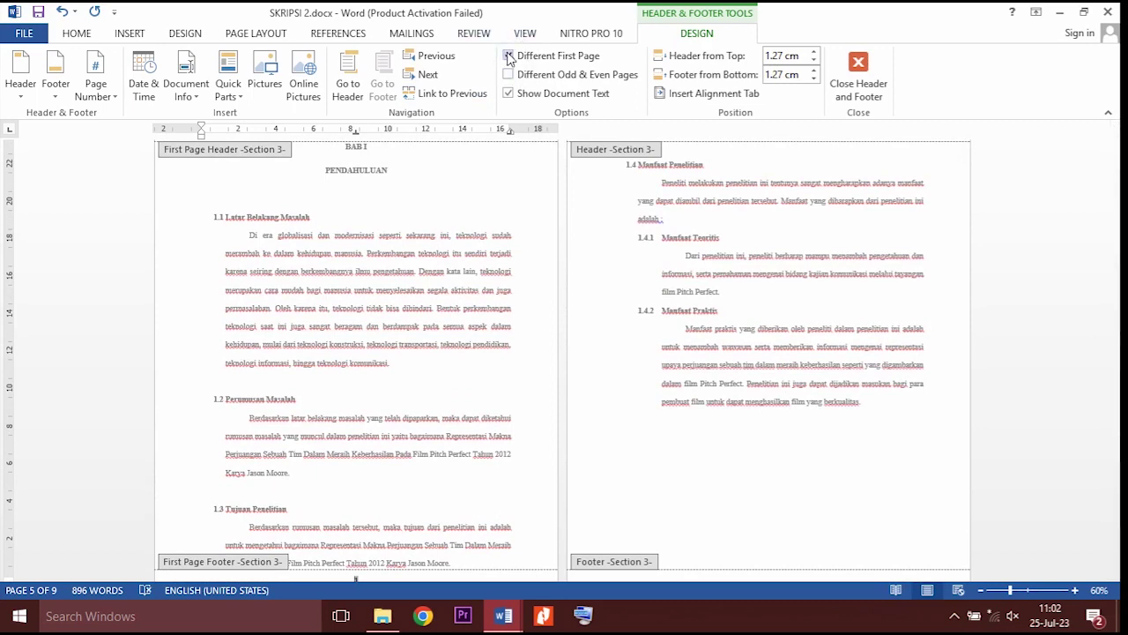
scroll(781, 361, "up", 1)
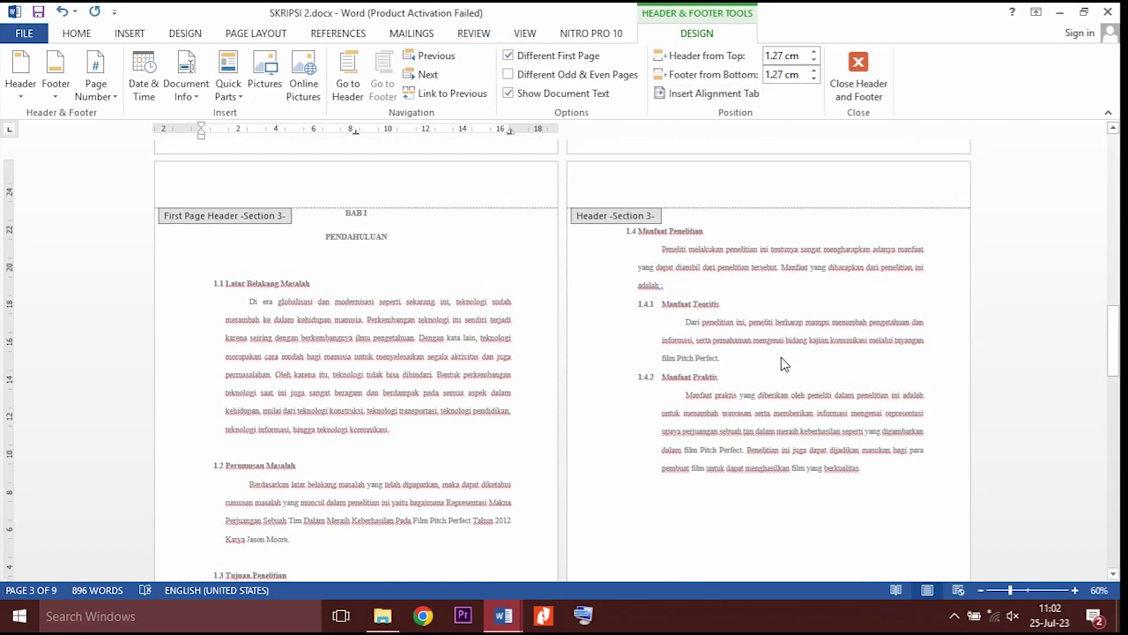
scroll(779, 353, "up", 1)
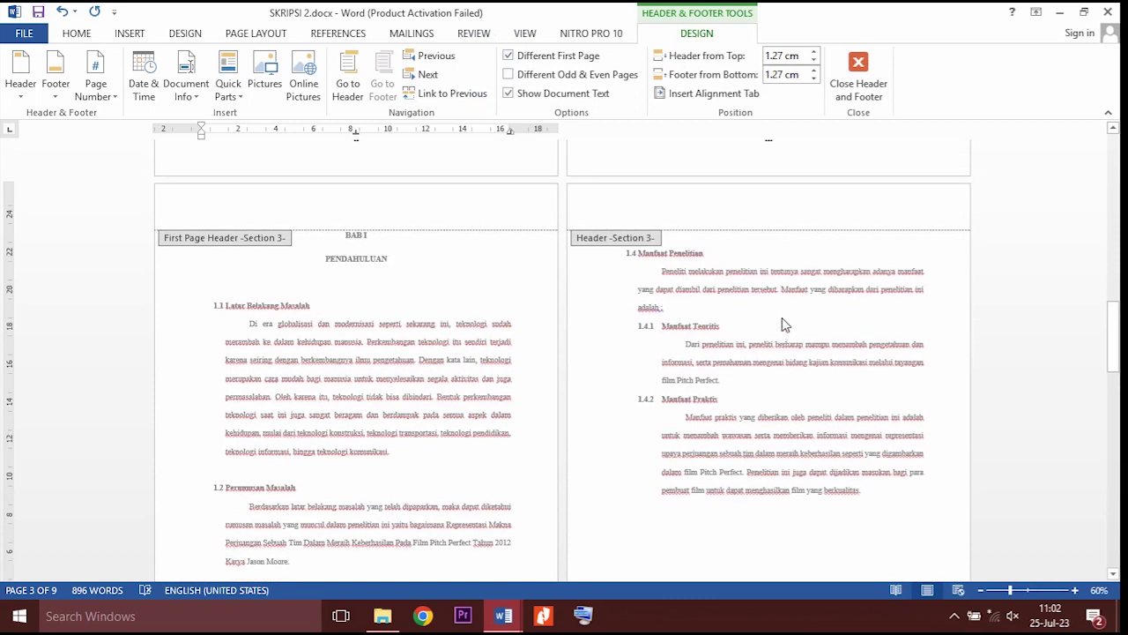
left_click(871, 218)
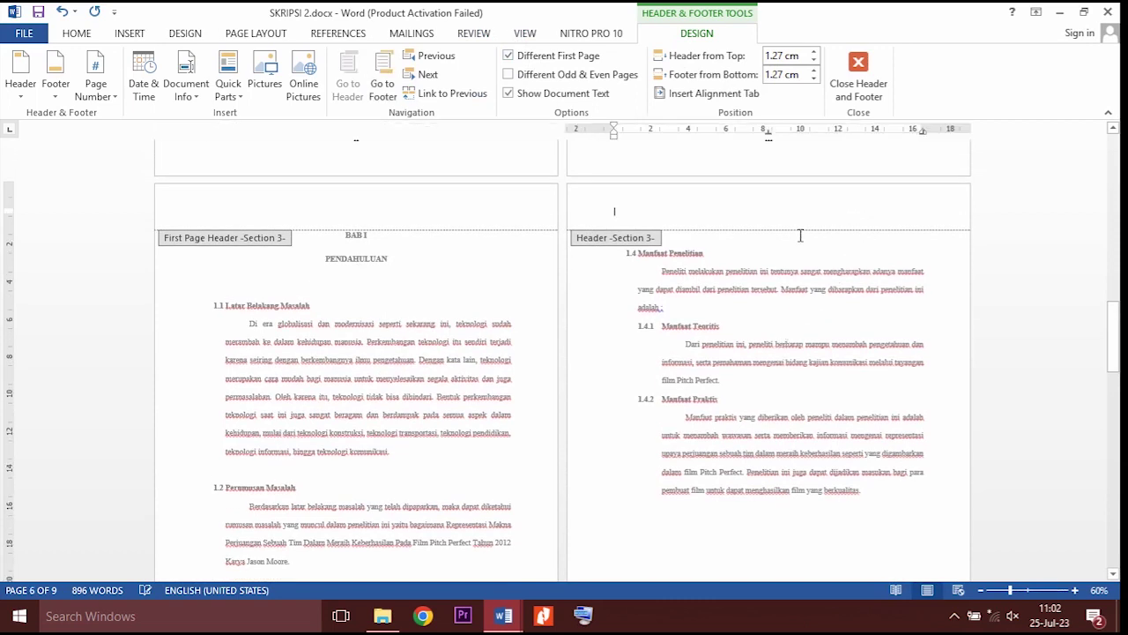
left_click(112, 92)
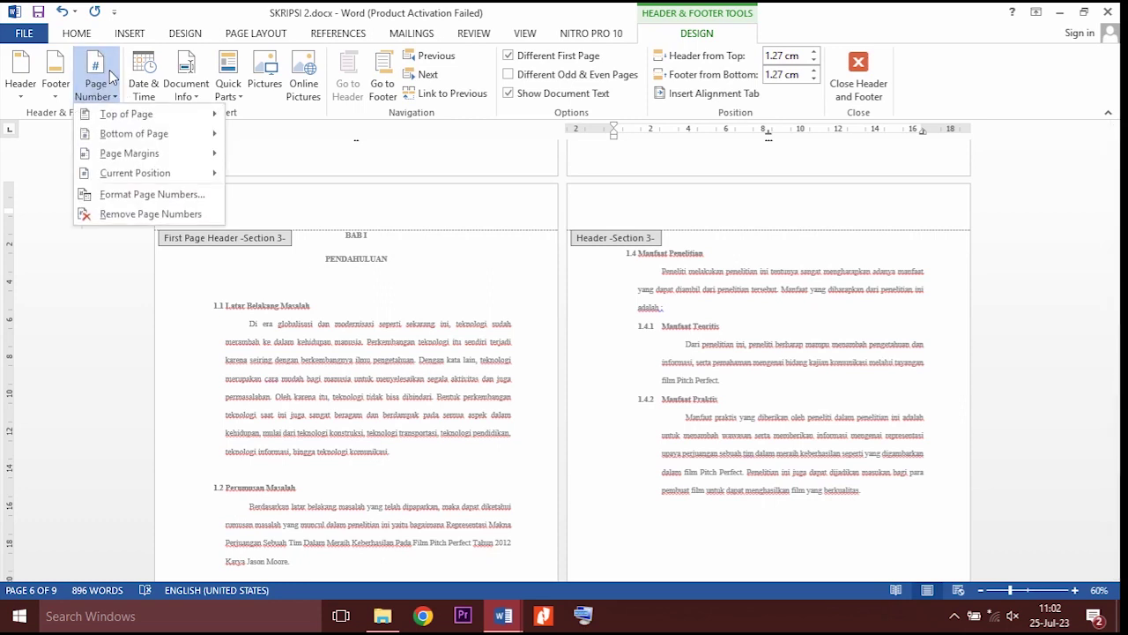
mouse_move(106, 118)
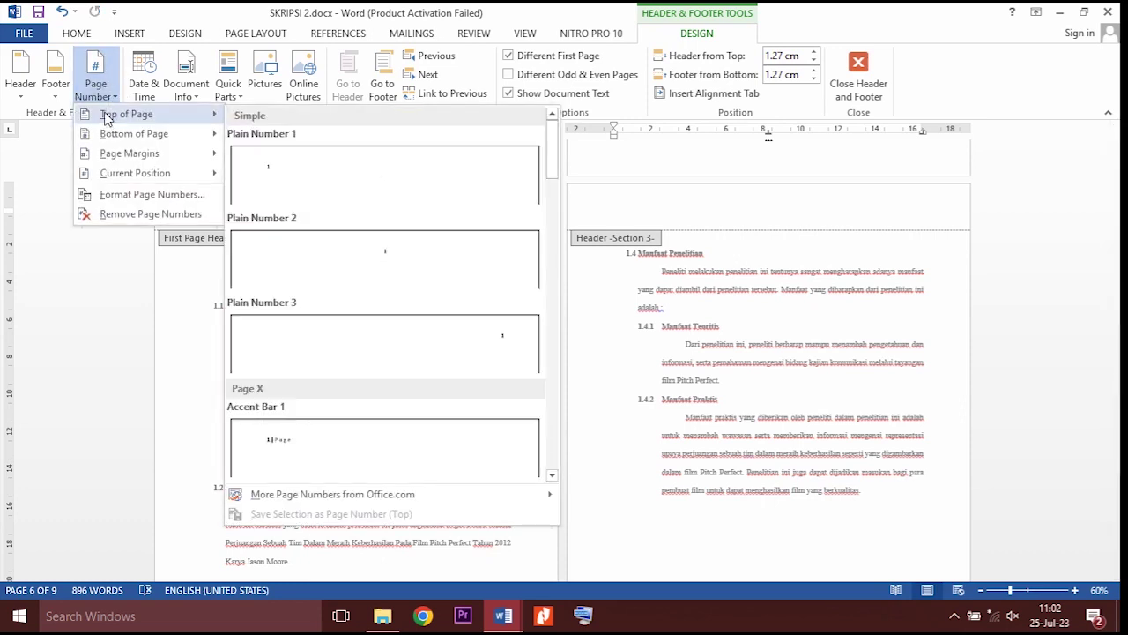
left_click(445, 343)
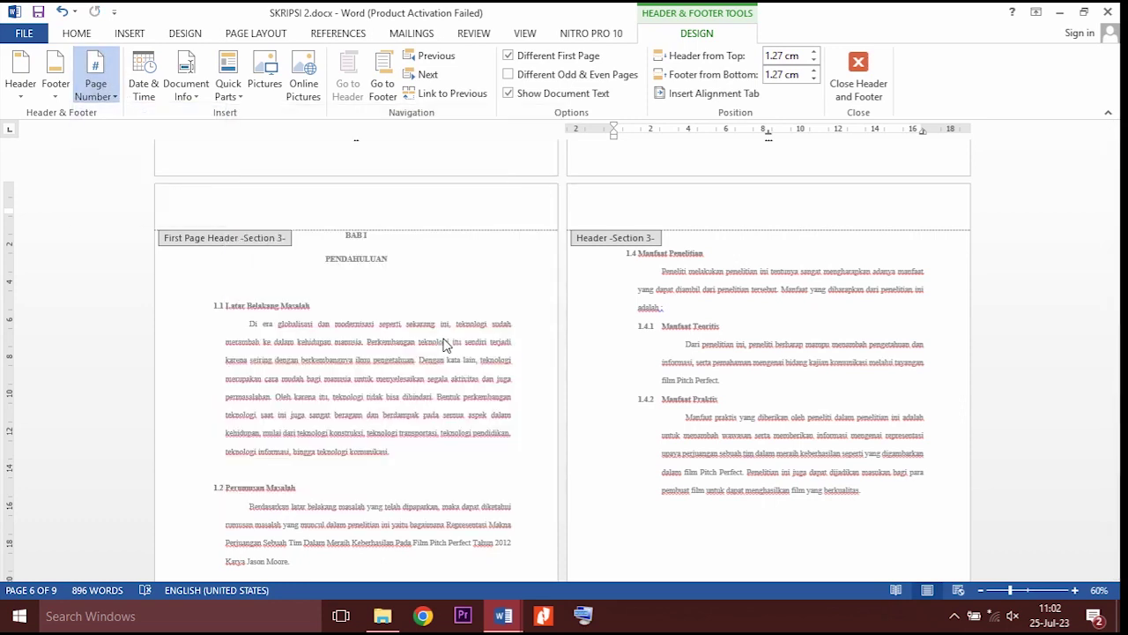
Change the font and font size of the page number in the Section 3 header.
double_click(924, 219)
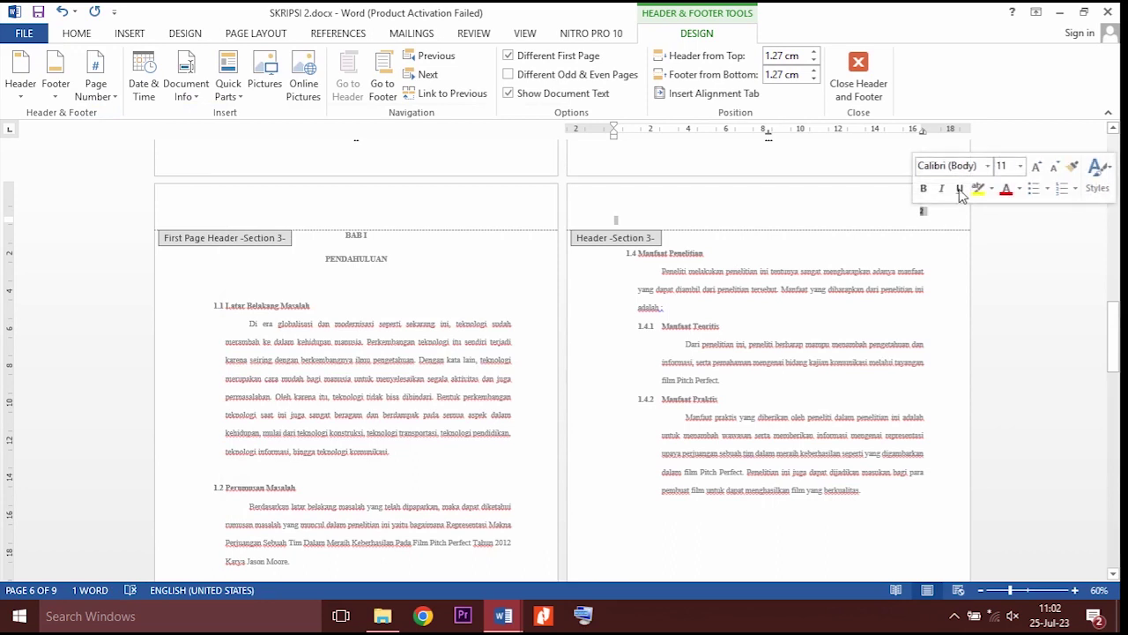
left_click(989, 166)
left_click(959, 267)
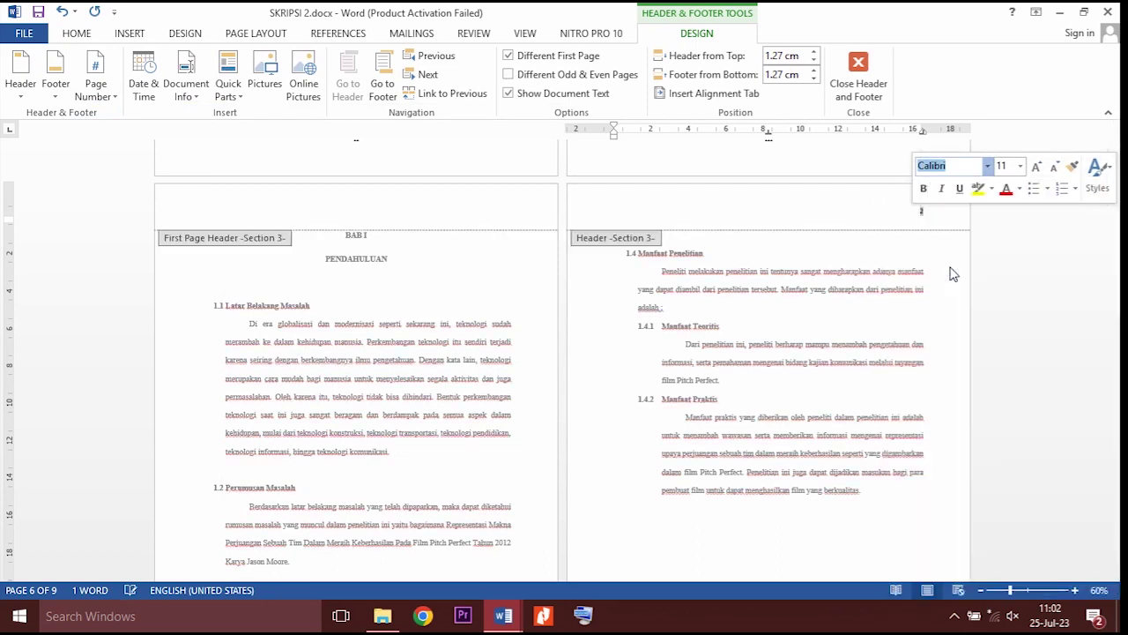
left_click(1020, 166)
left_click(1005, 249)
Check the page numbers in Section 4's headers and footers on the BAB II pages, including the first page header's link to the previous section.
scroll(824, 306, "down", 5)
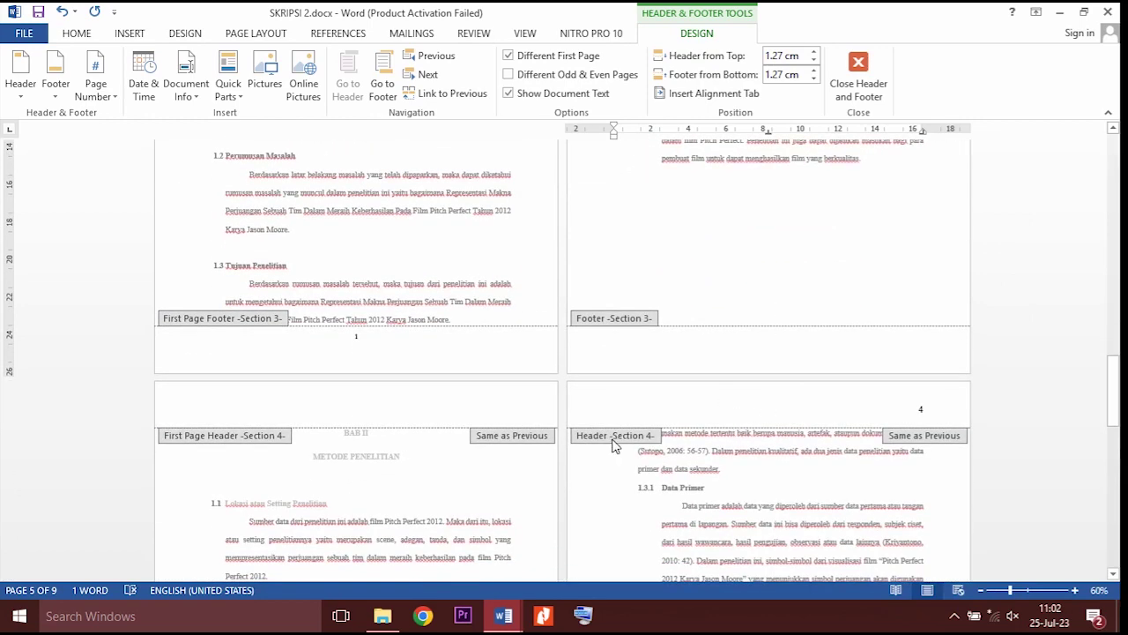
scroll(614, 446, "down", 4)
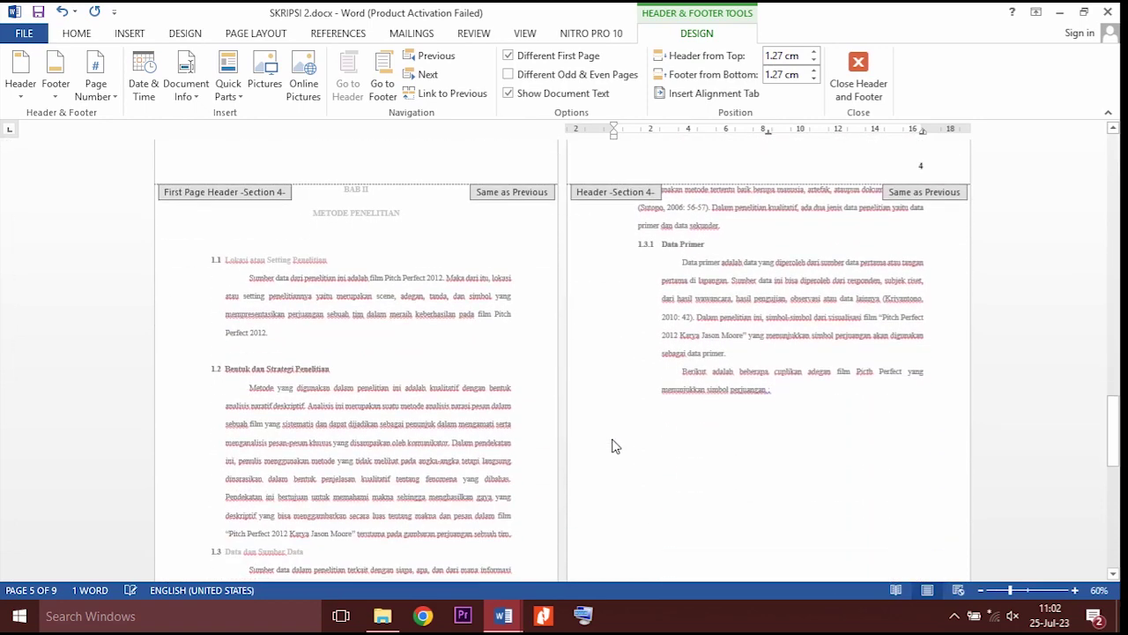
scroll(615, 446, "down", 3)
scroll(483, 421, "up", 3)
scroll(479, 415, "down", 3)
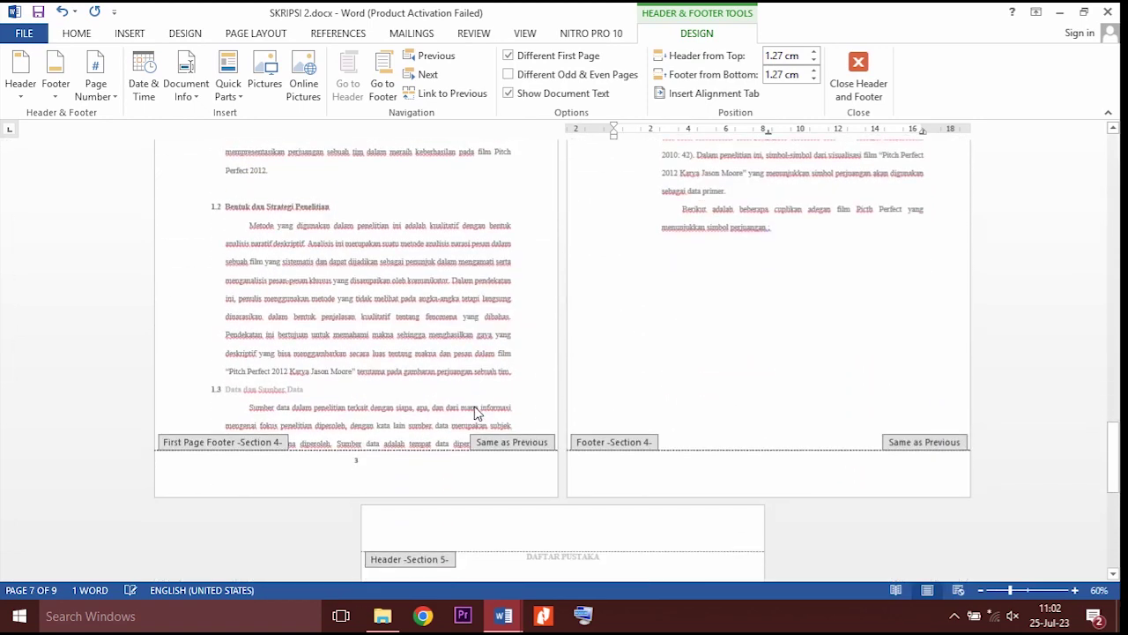
scroll(479, 408, "up", 4)
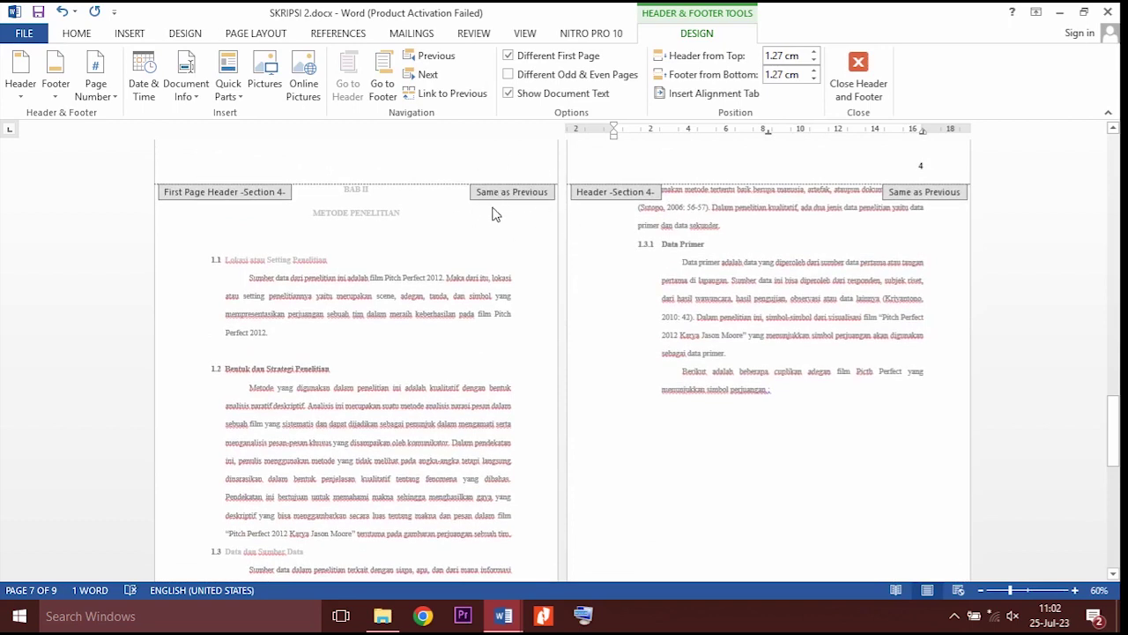
left_click(487, 161)
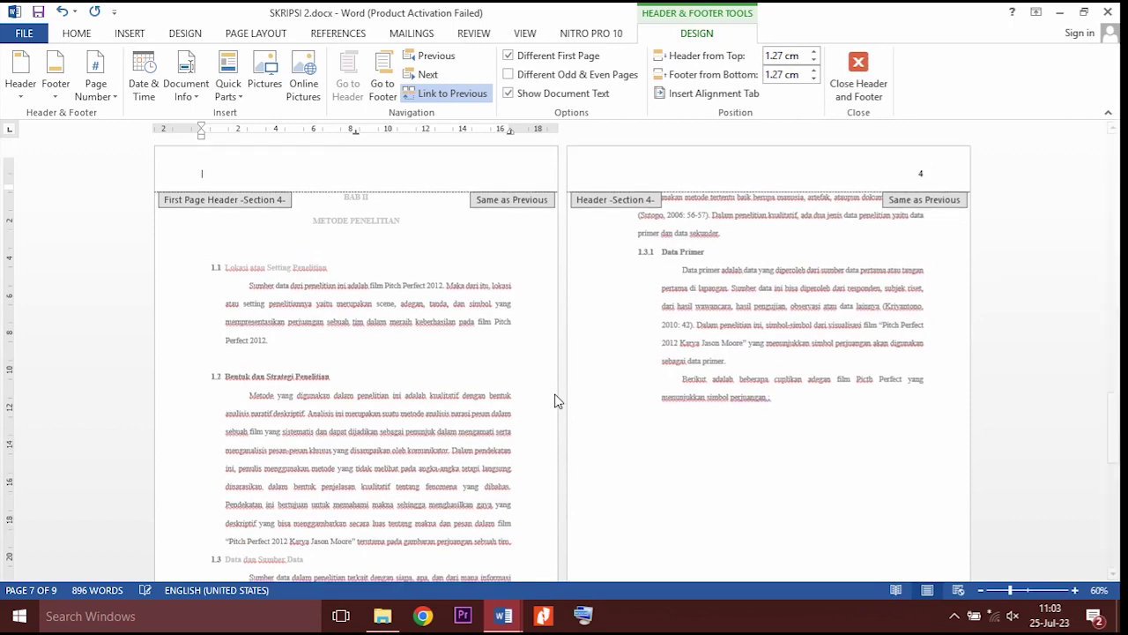
scroll(554, 401, "up", 3)
scroll(551, 399, "down", 2)
scroll(551, 400, "down", 8)
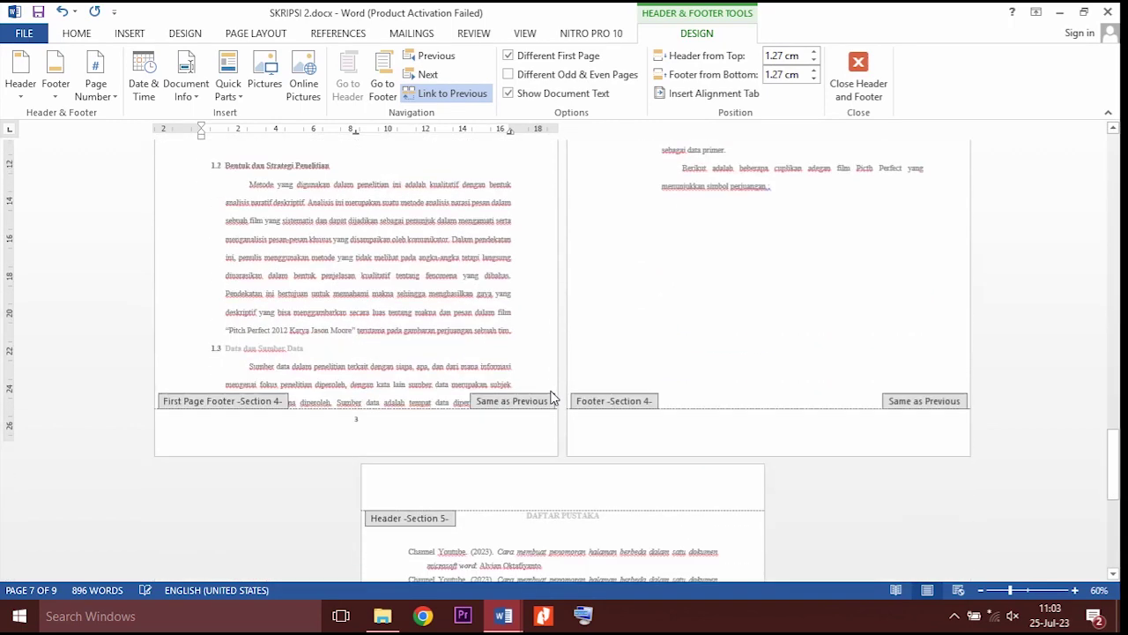
Insert a centred Plain Number 2 page number at the bottom of the page in the Section 5 footer, on the DAFTAR PUSTAKA page.
scroll(551, 392, "down", 5)
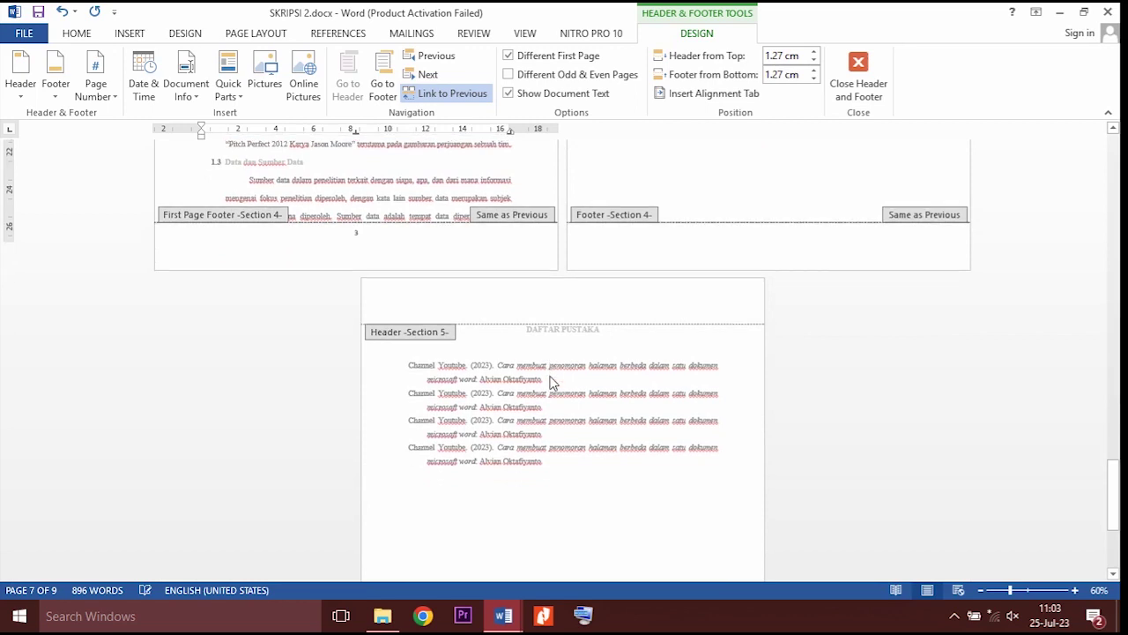
scroll(571, 506, "up", 2)
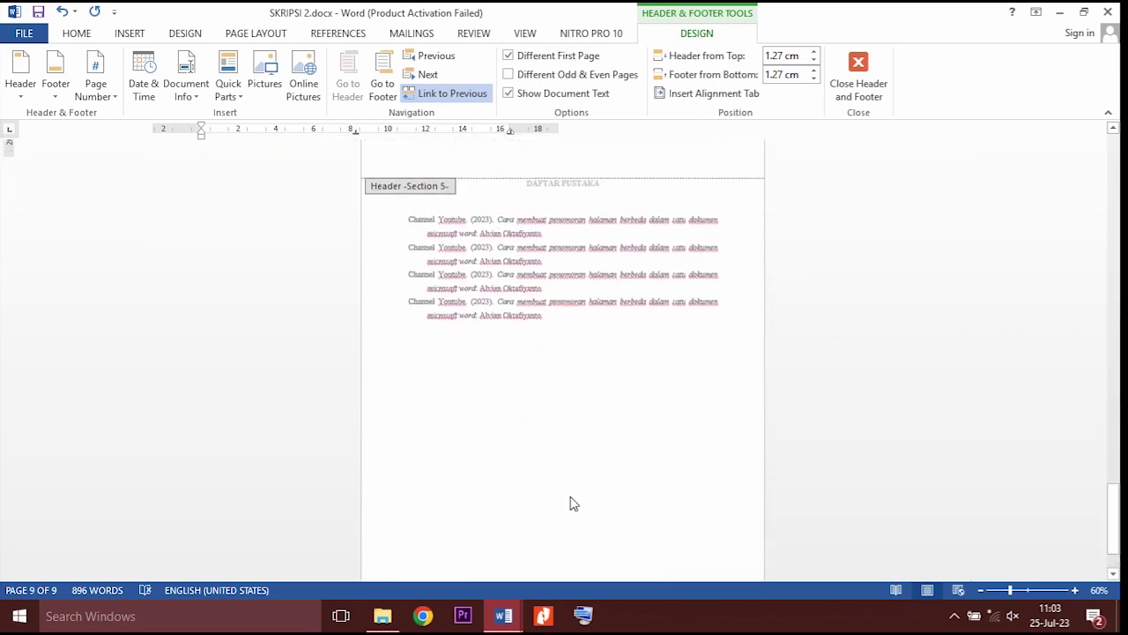
scroll(624, 280, "down", 2)
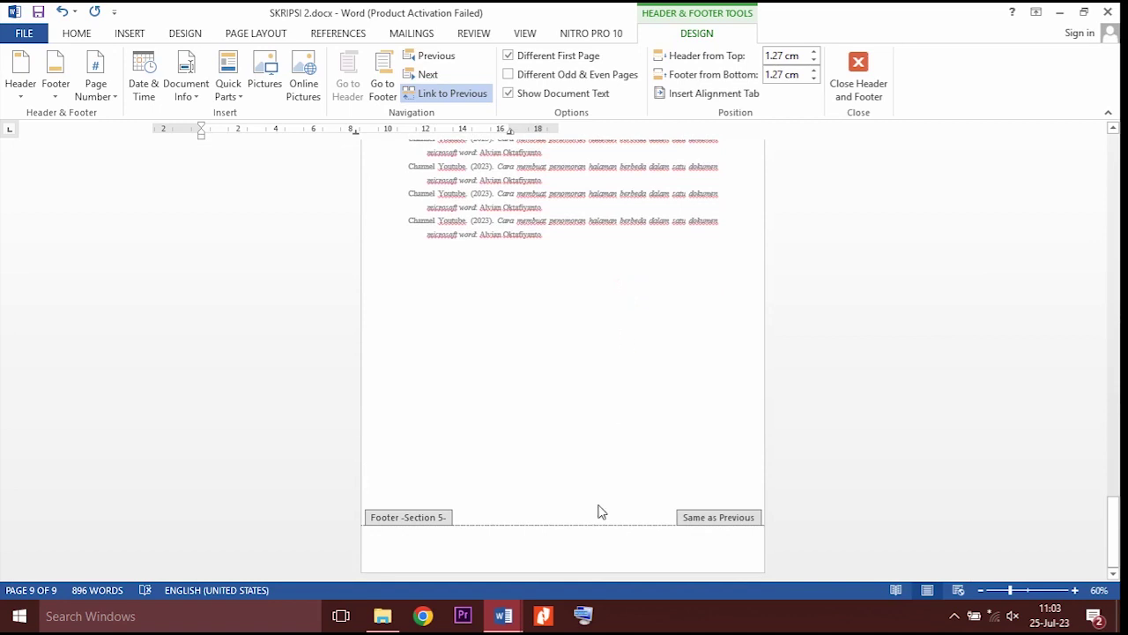
left_click(585, 555)
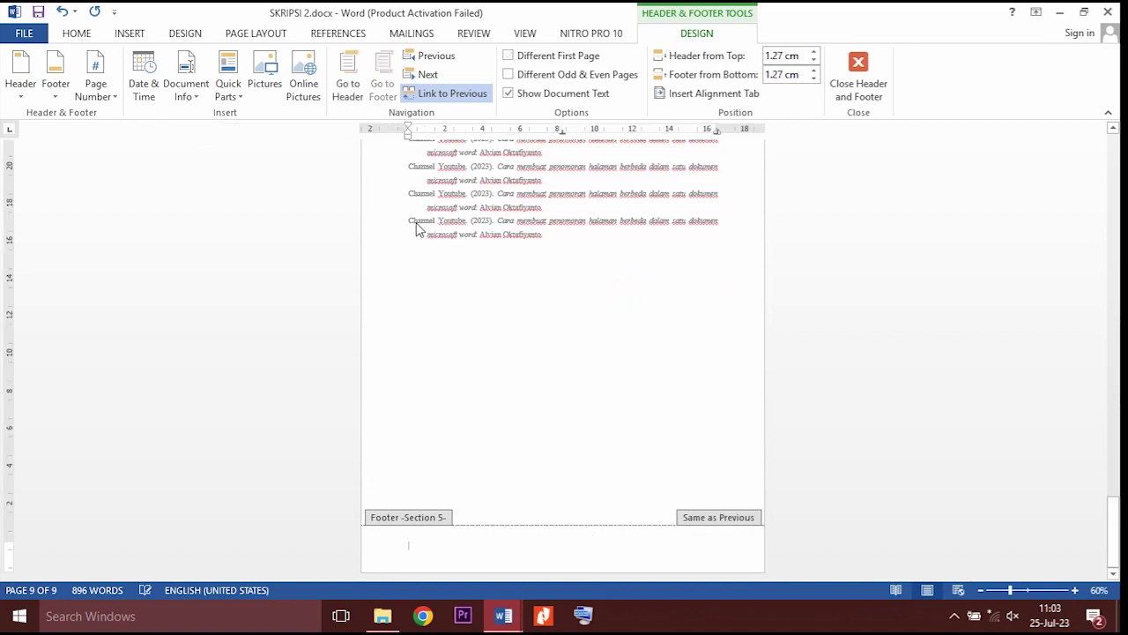
left_click(105, 89)
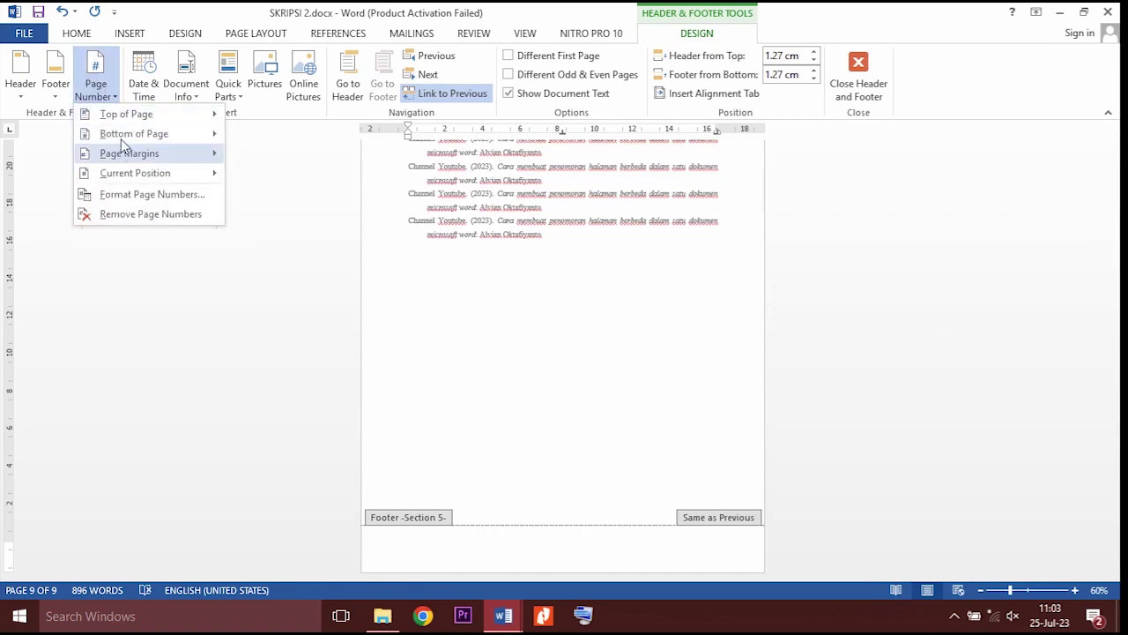
mouse_move(122, 141)
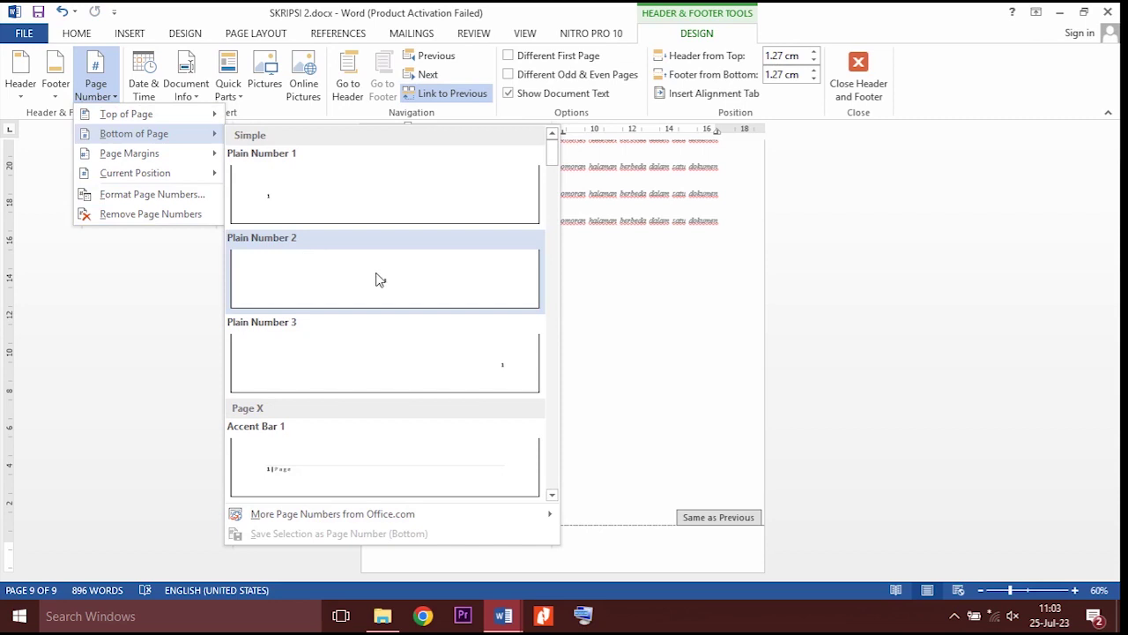
left_click(380, 279)
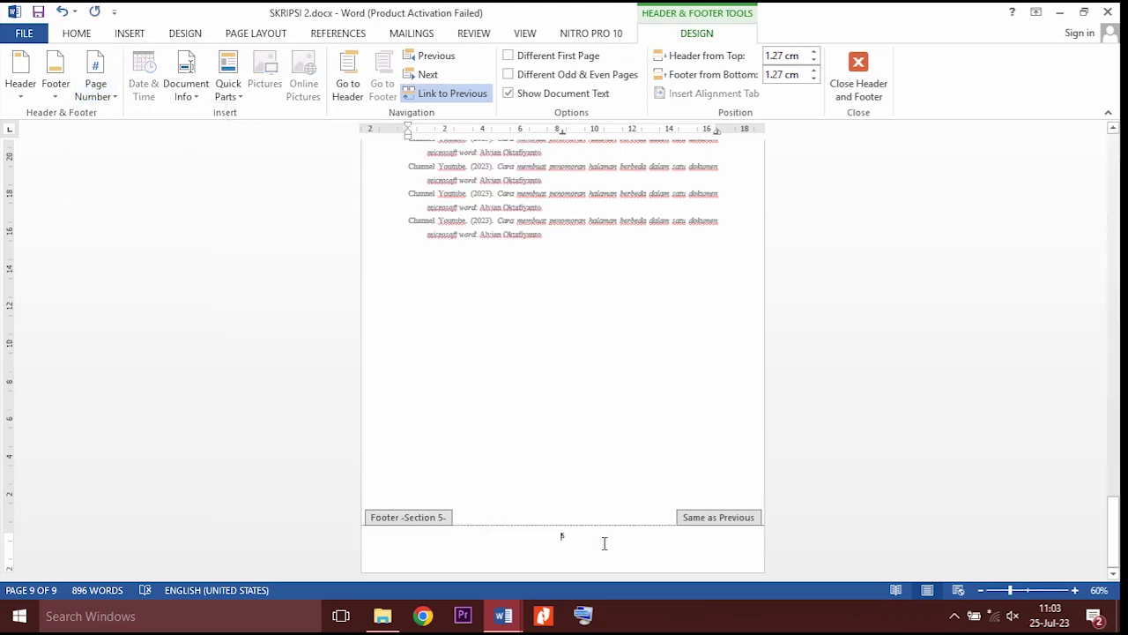
scroll(593, 529, "up", 5)
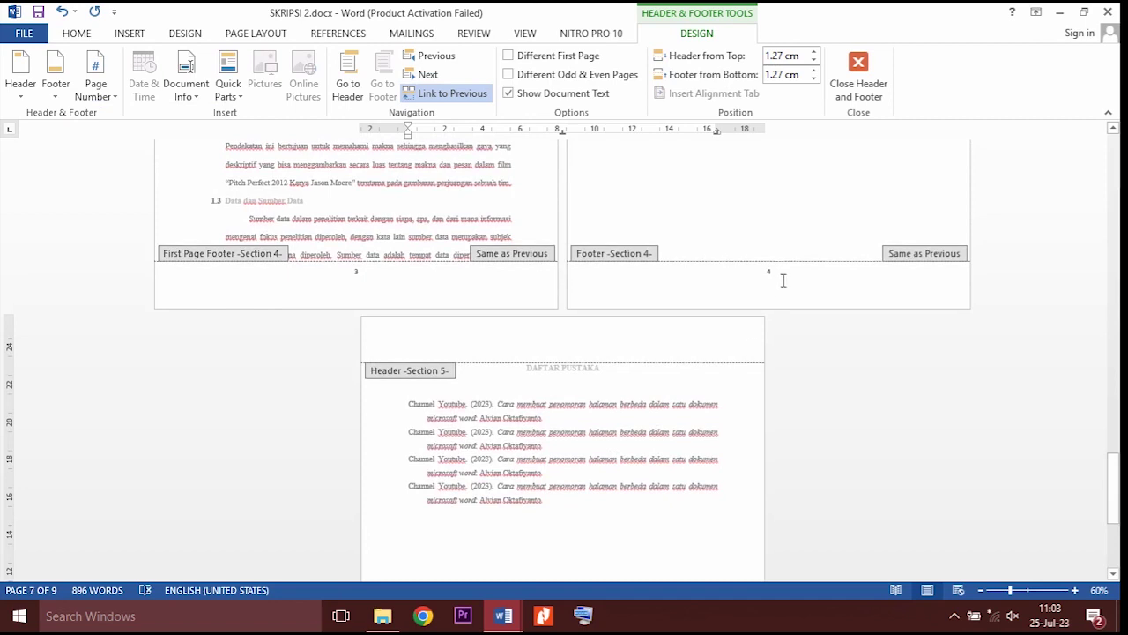
scroll(604, 364, "down", 5)
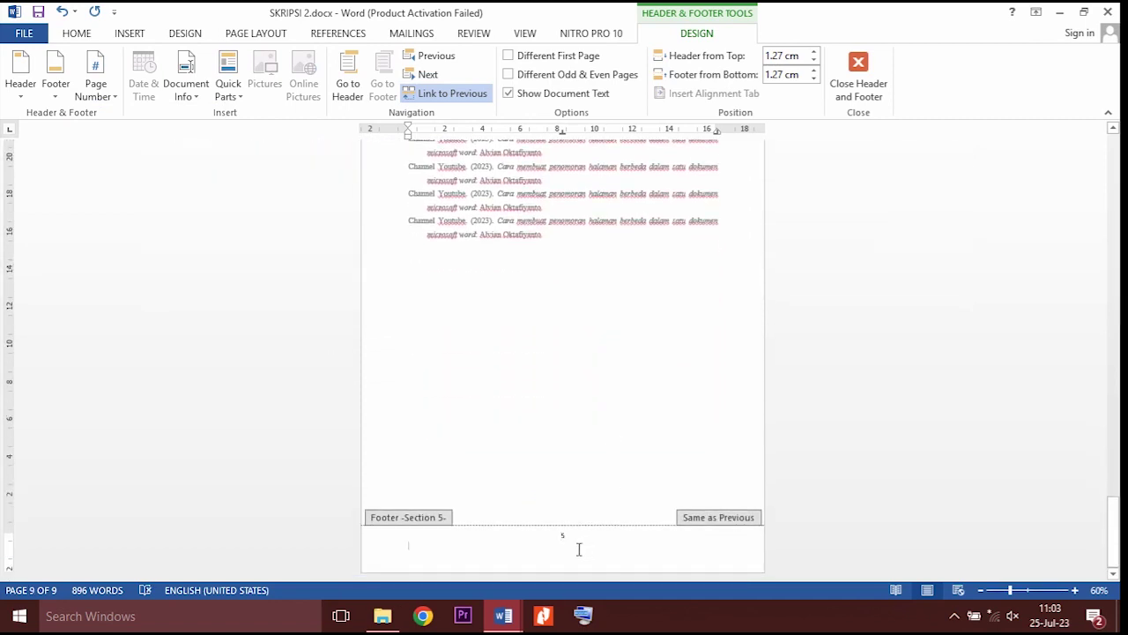
Format the Section 5 footer page number as Times New Roman, size 14, and exit header and footer editing.
double_click(564, 537)
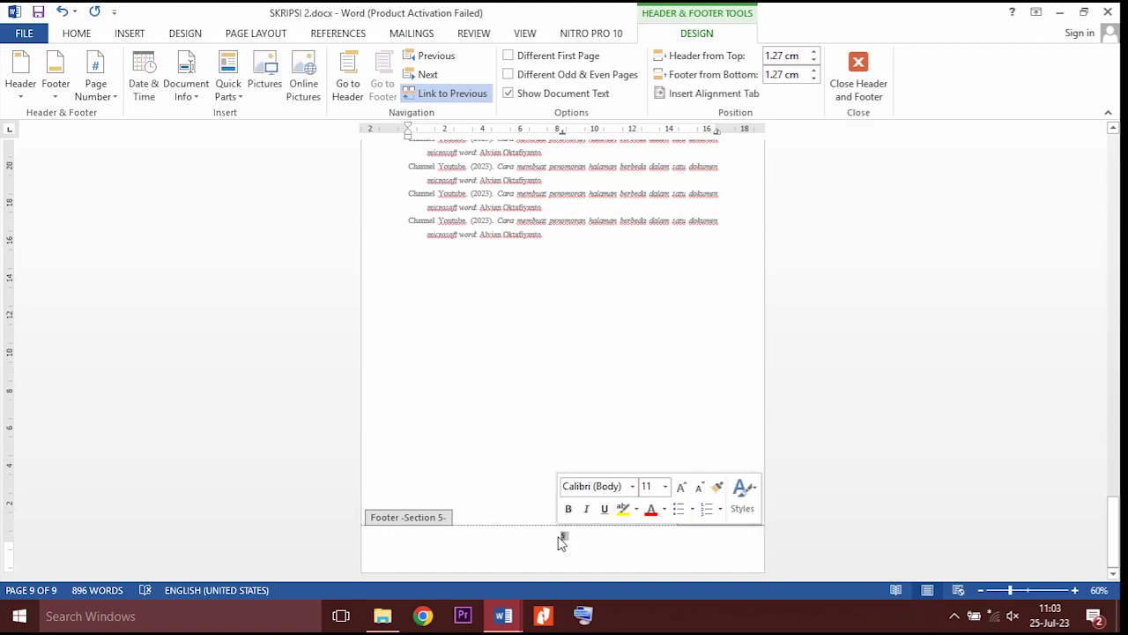
left_click(633, 485)
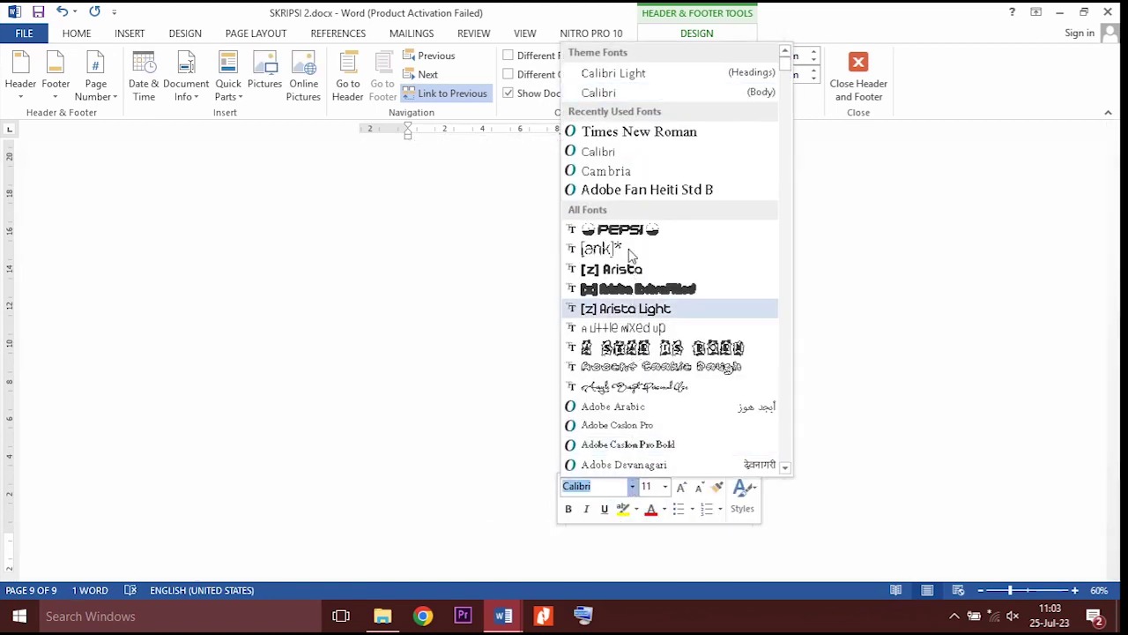
left_click(624, 132)
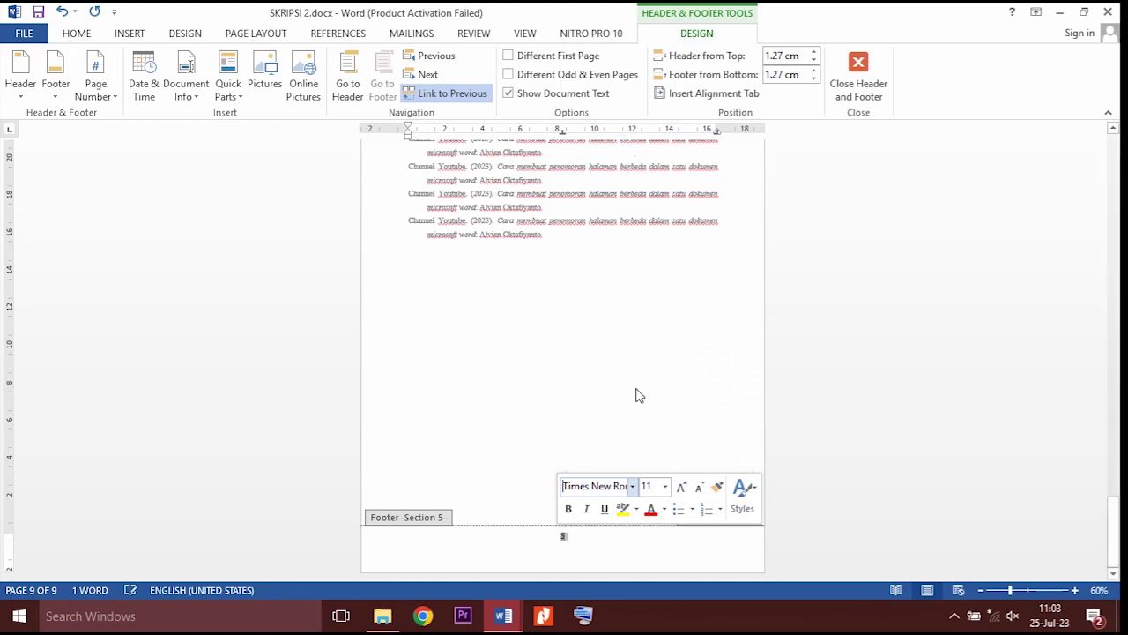
left_click(665, 486)
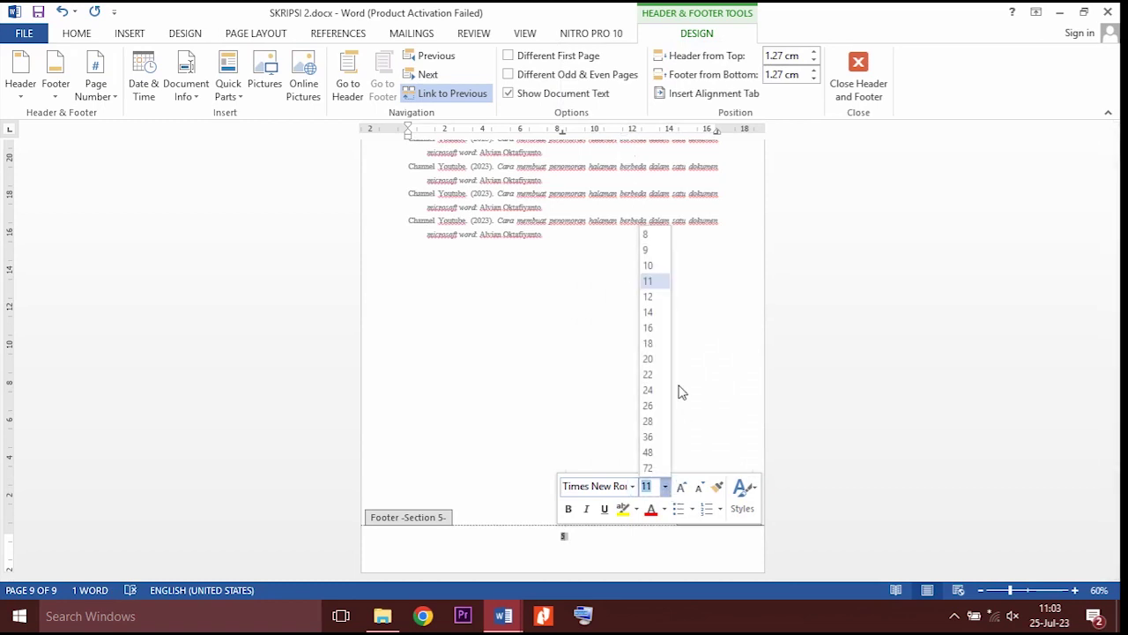
left_click(652, 312)
left_click(602, 570)
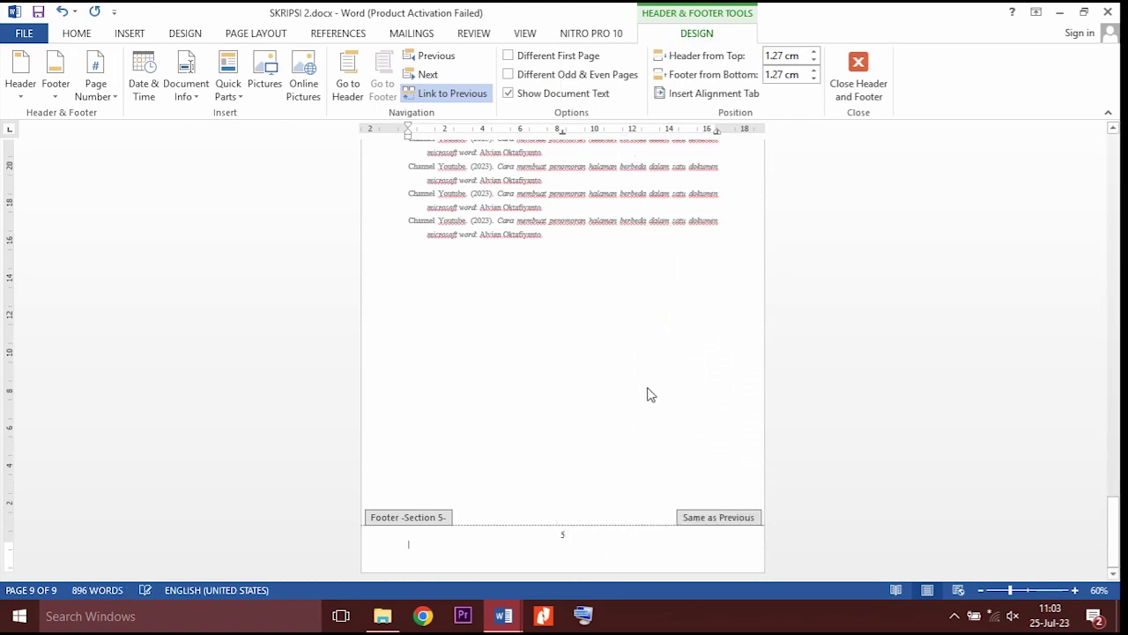
scroll(639, 464, "up", 1)
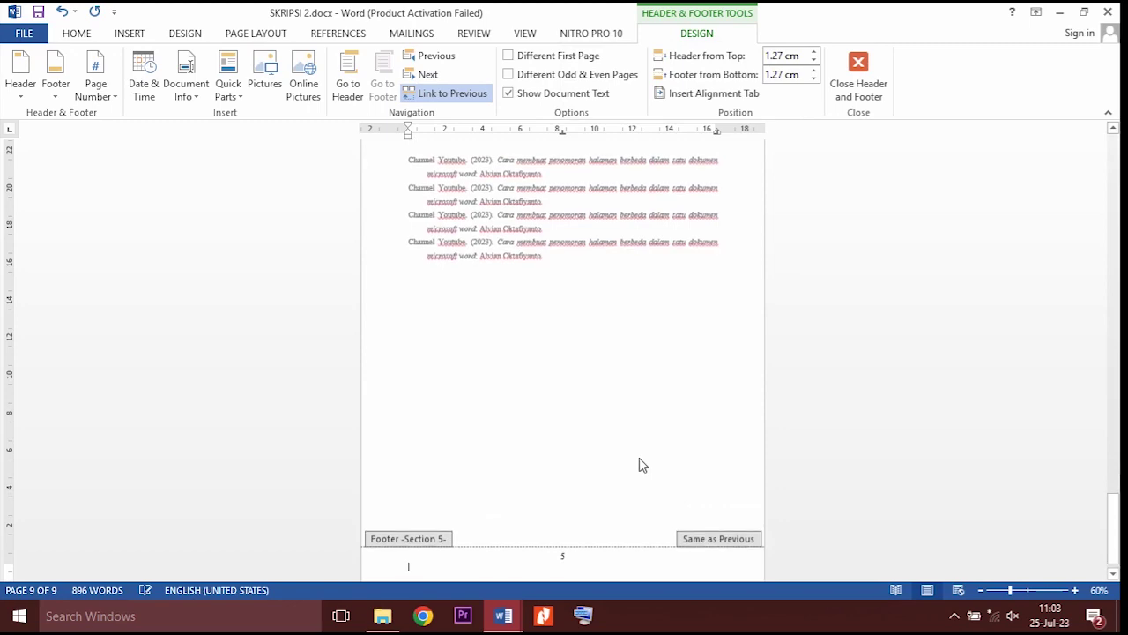
left_click(855, 69)
scroll(478, 323, "down", 2)
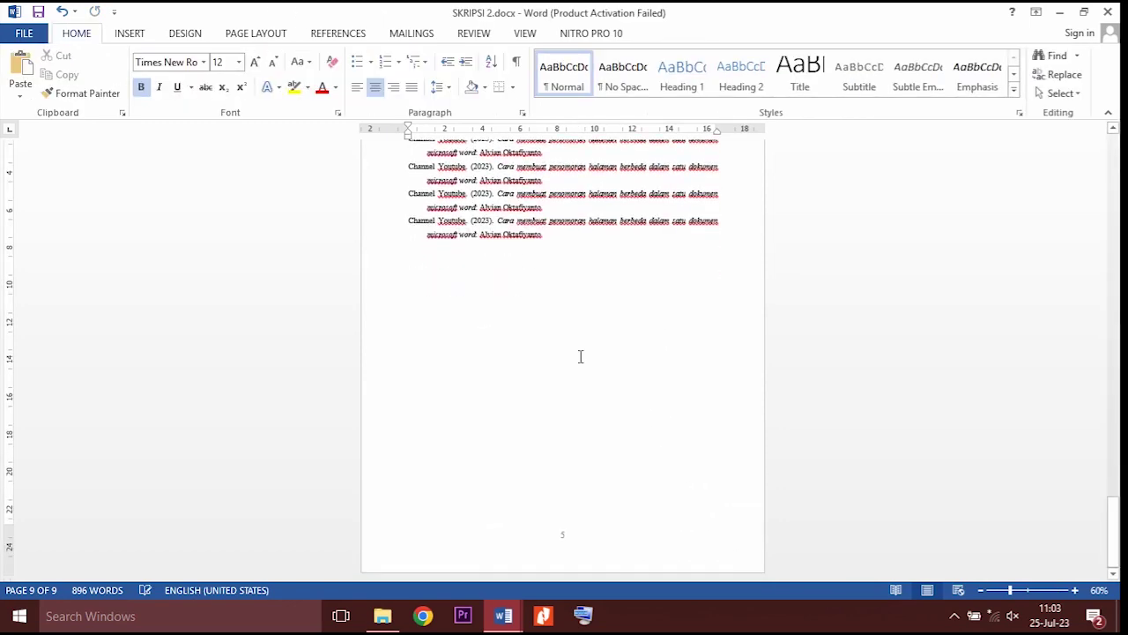
Review the page numbering on the title page, LEMBAR PENGESAHAN, KATA PENGANTAR and DAFTAR ISI pages.
scroll(589, 373, "up", 15)
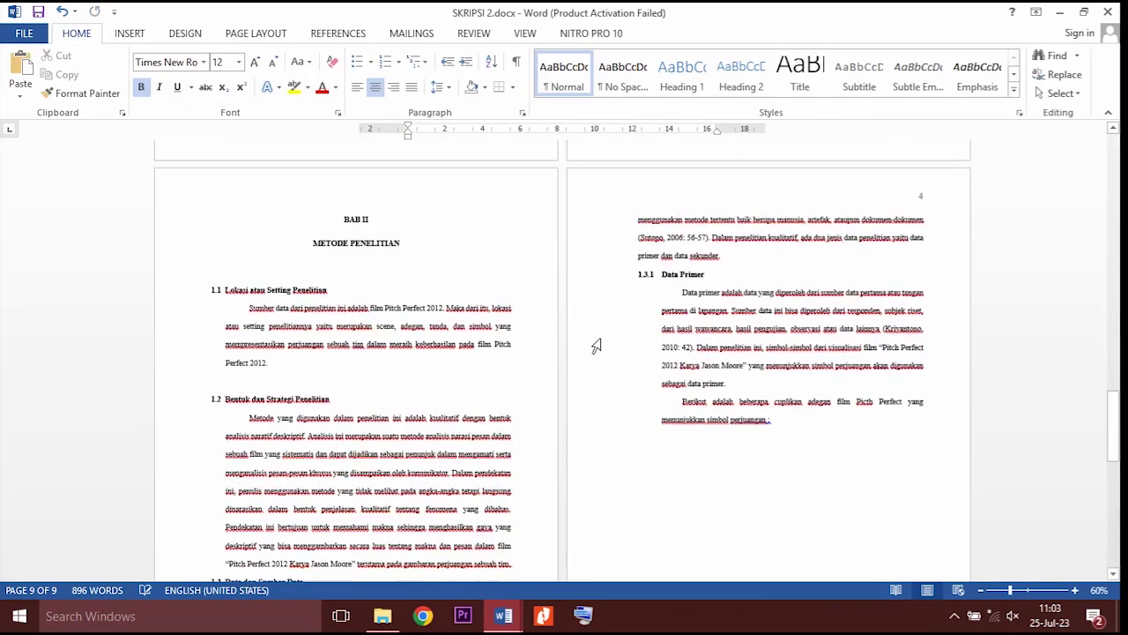
scroll(770, 350, "up", 10)
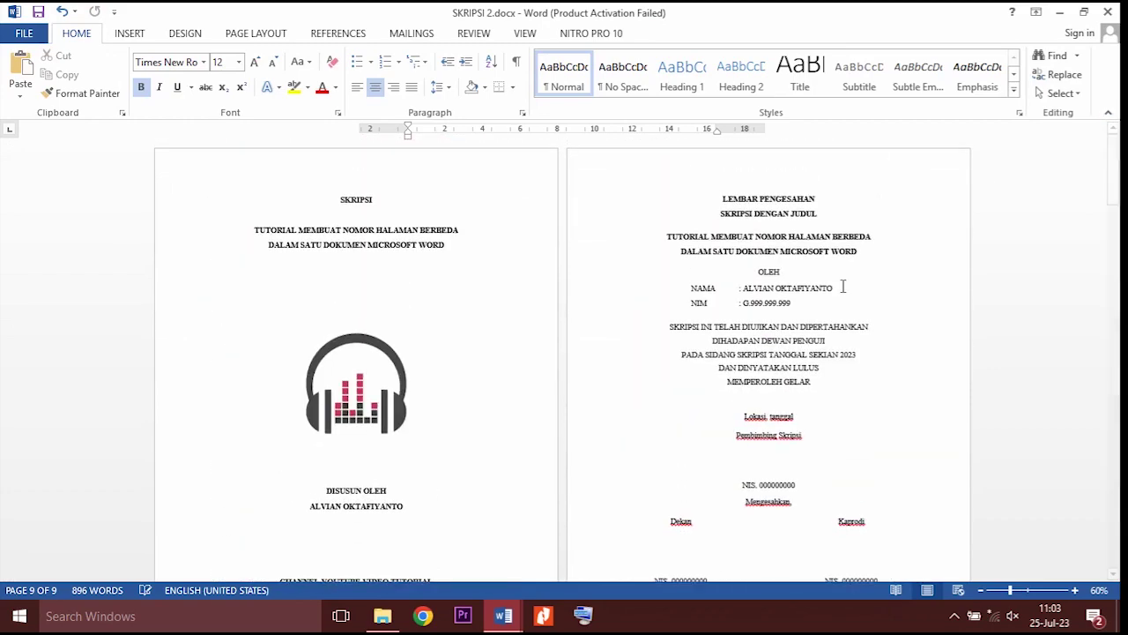
scroll(475, 364, "down", 3)
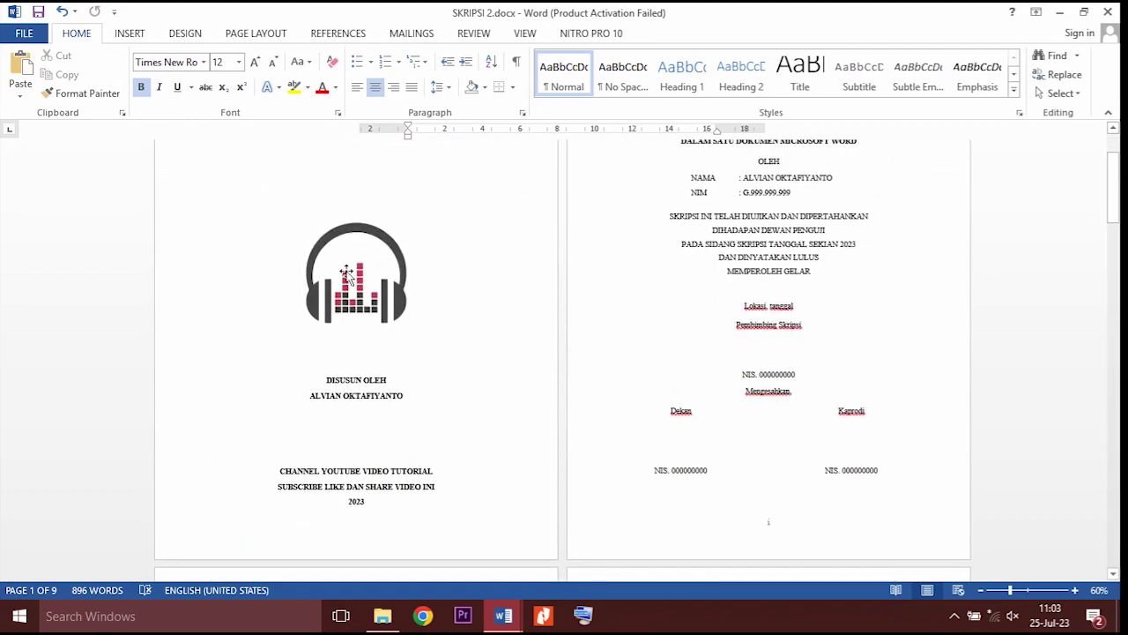
scroll(244, 470, "down", 3)
scroll(474, 443, "up", 6)
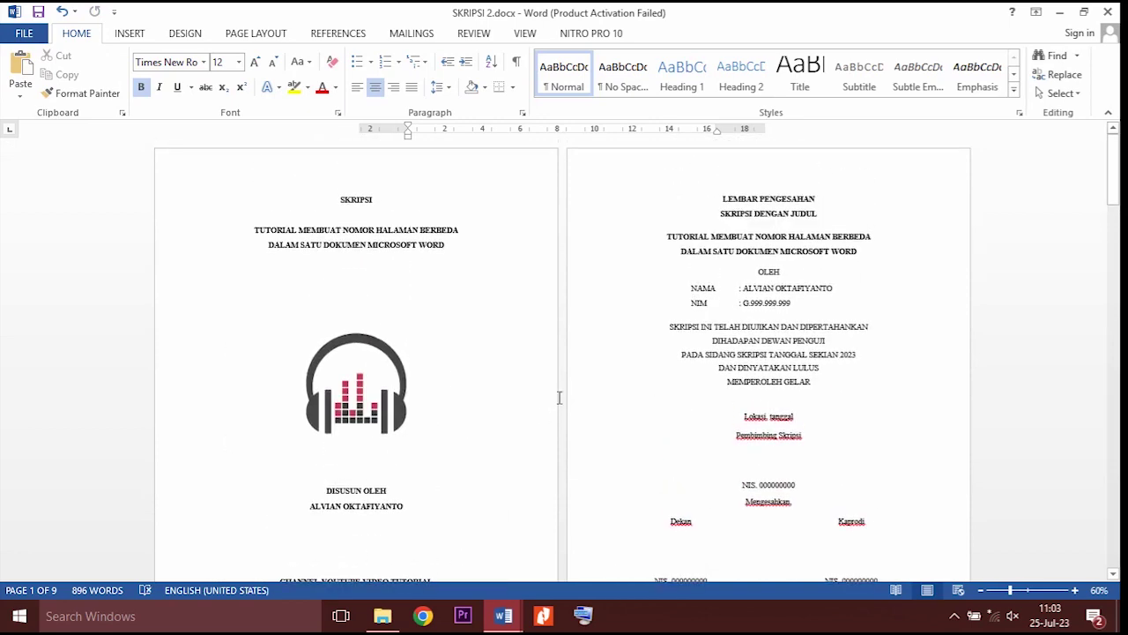
scroll(821, 338, "down", 2)
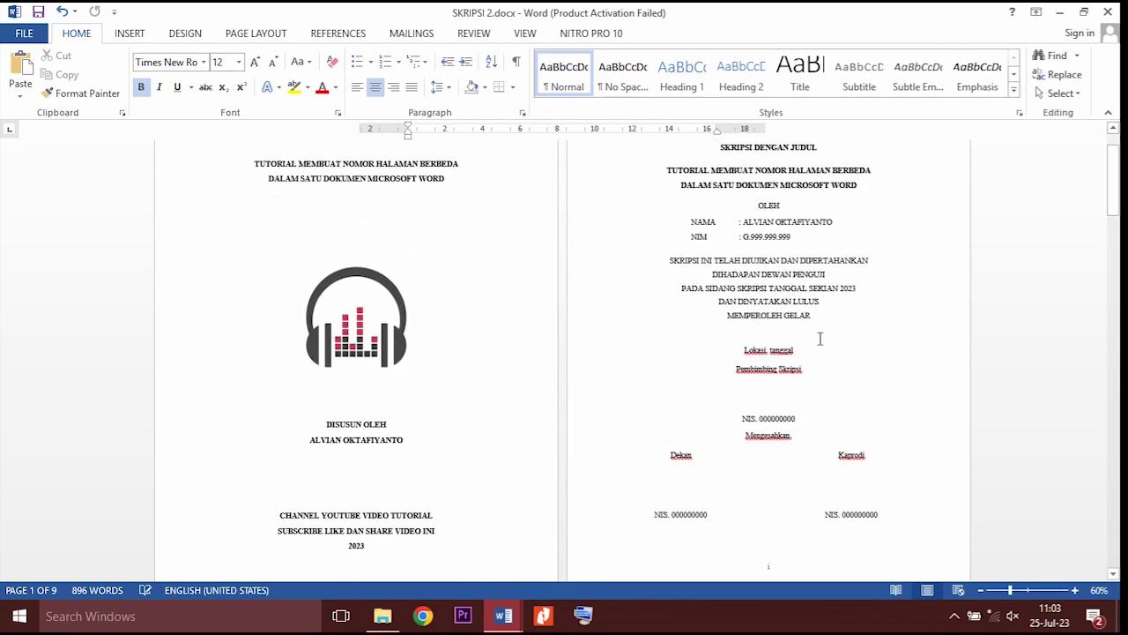
scroll(819, 338, "down", 7)
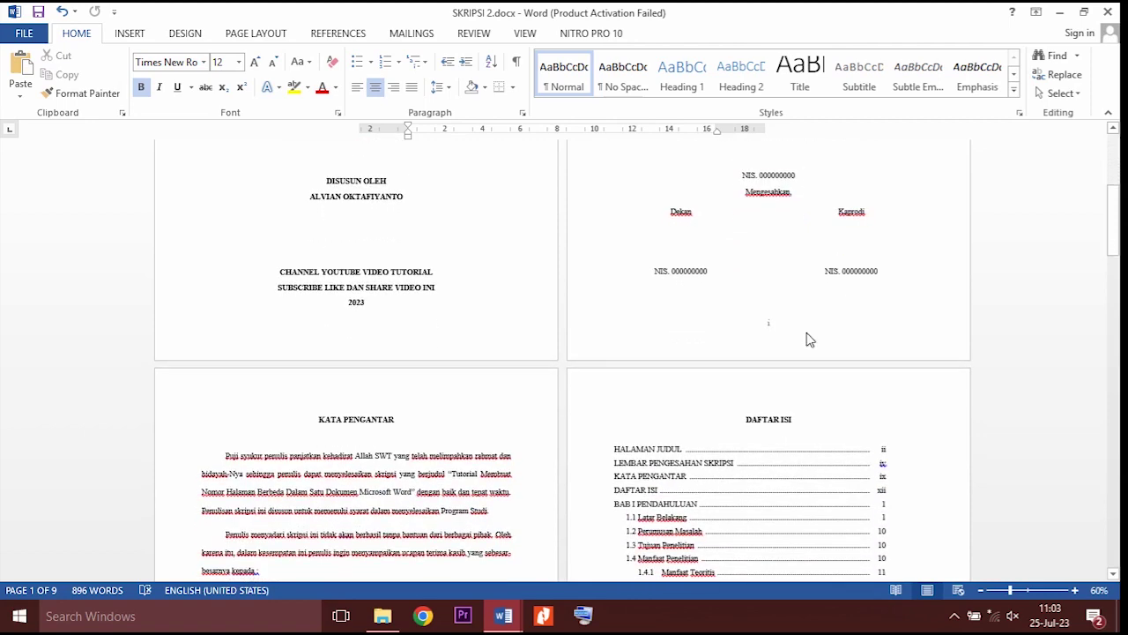
scroll(809, 340, "down", 4)
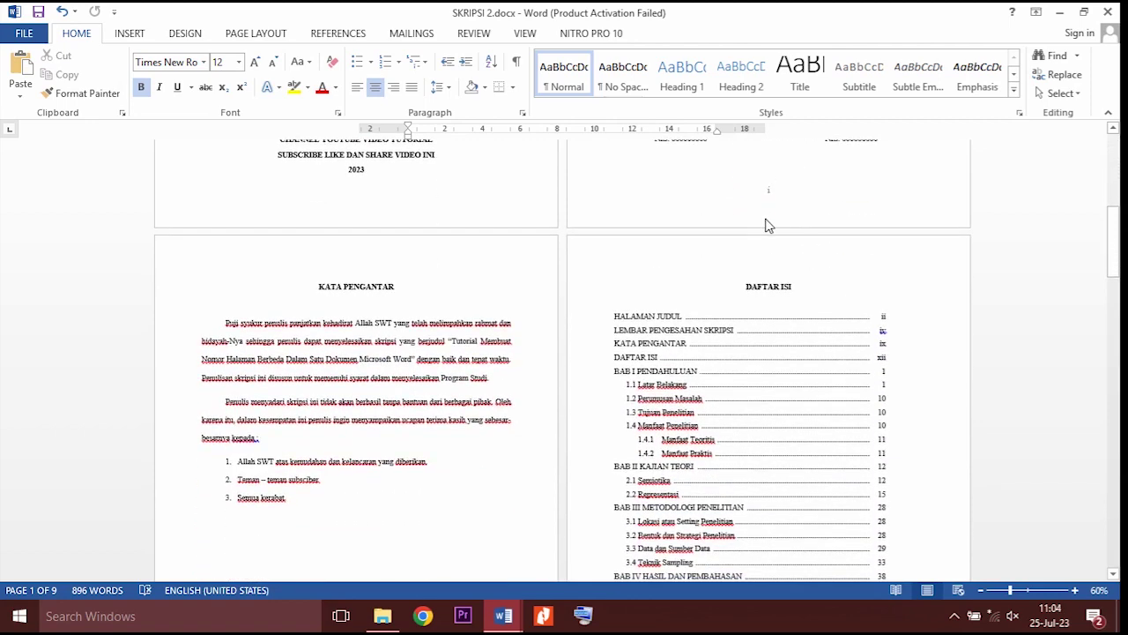
scroll(622, 388, "down", 10)
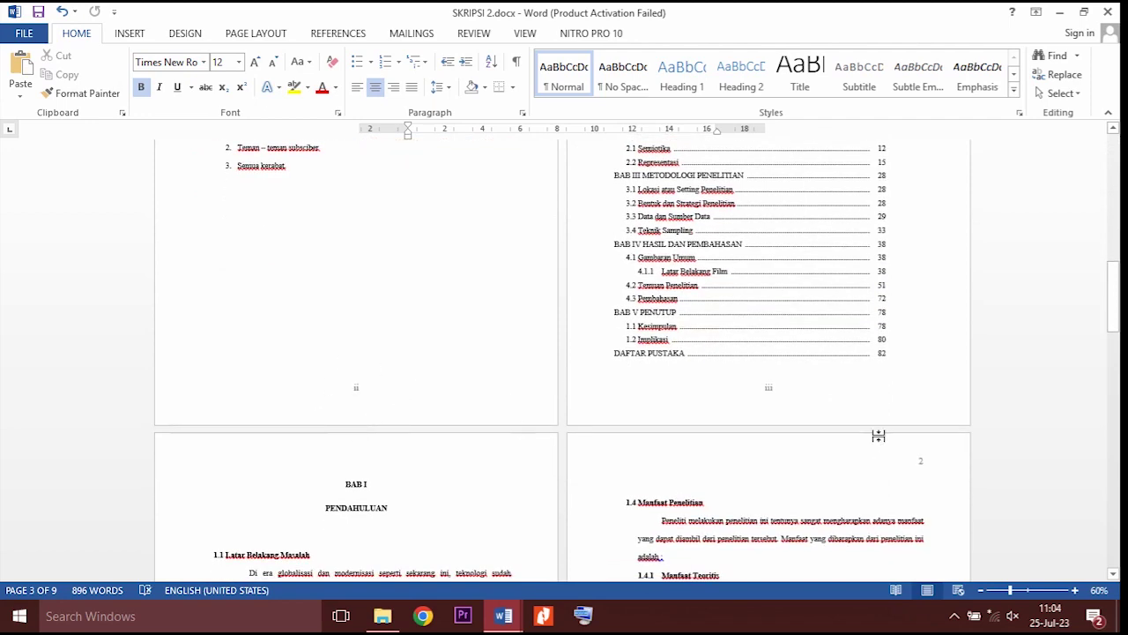
Check the header and footer page numbers throughout BAB I, BAB II and DAFTAR PUSTAKA, and return to the title page.
scroll(726, 466, "down", 7)
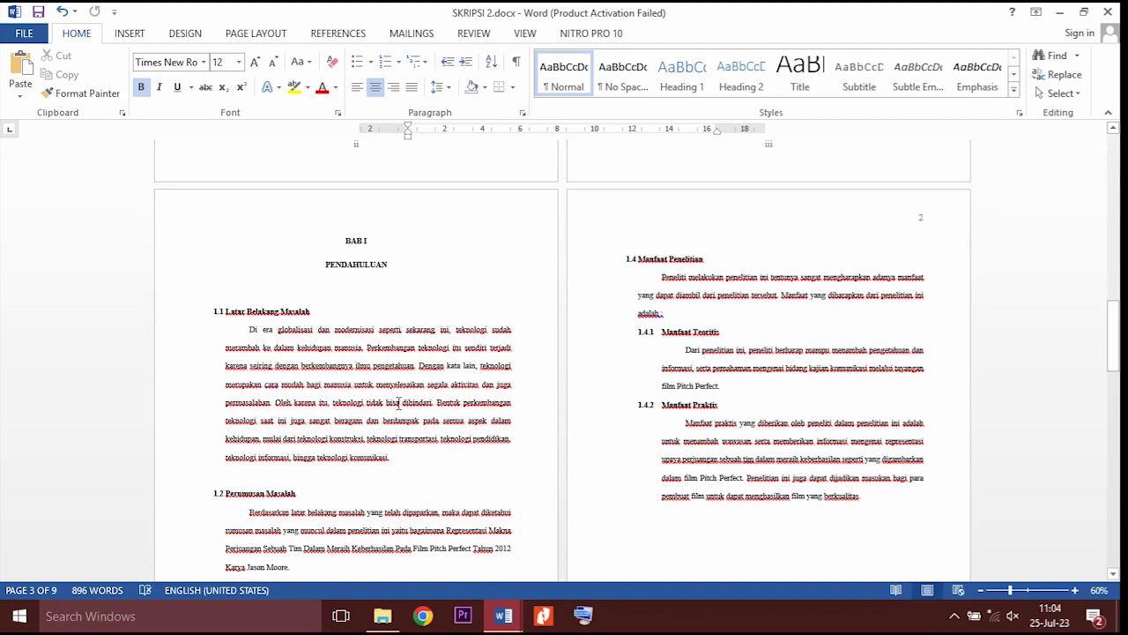
scroll(447, 311, "down", 6)
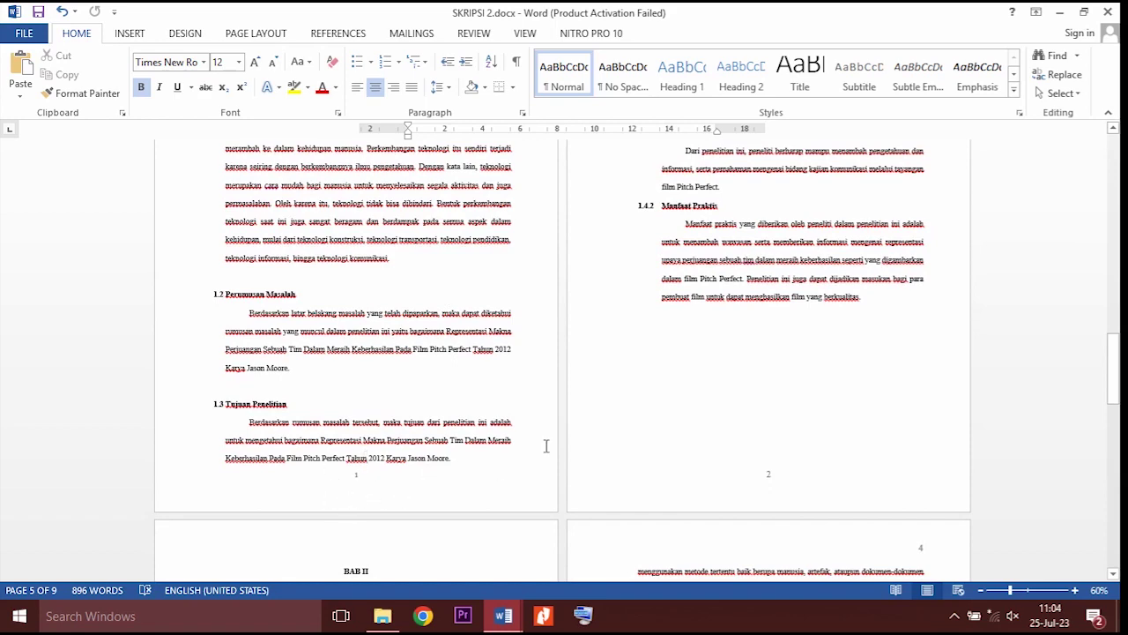
scroll(740, 395, "up", 6)
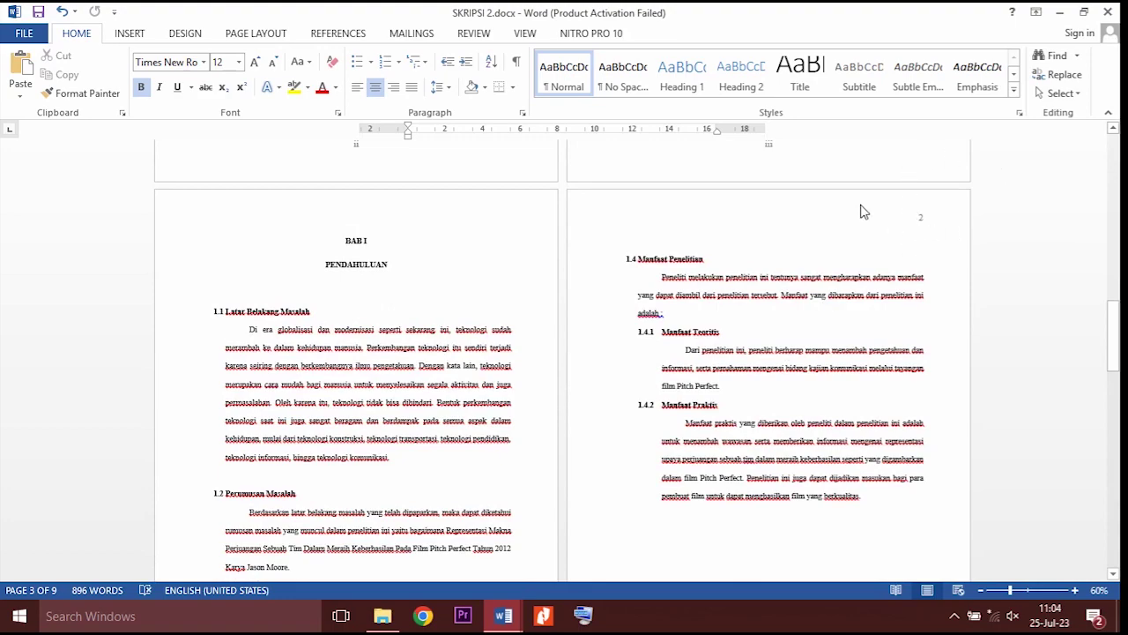
scroll(835, 238, "down", 15)
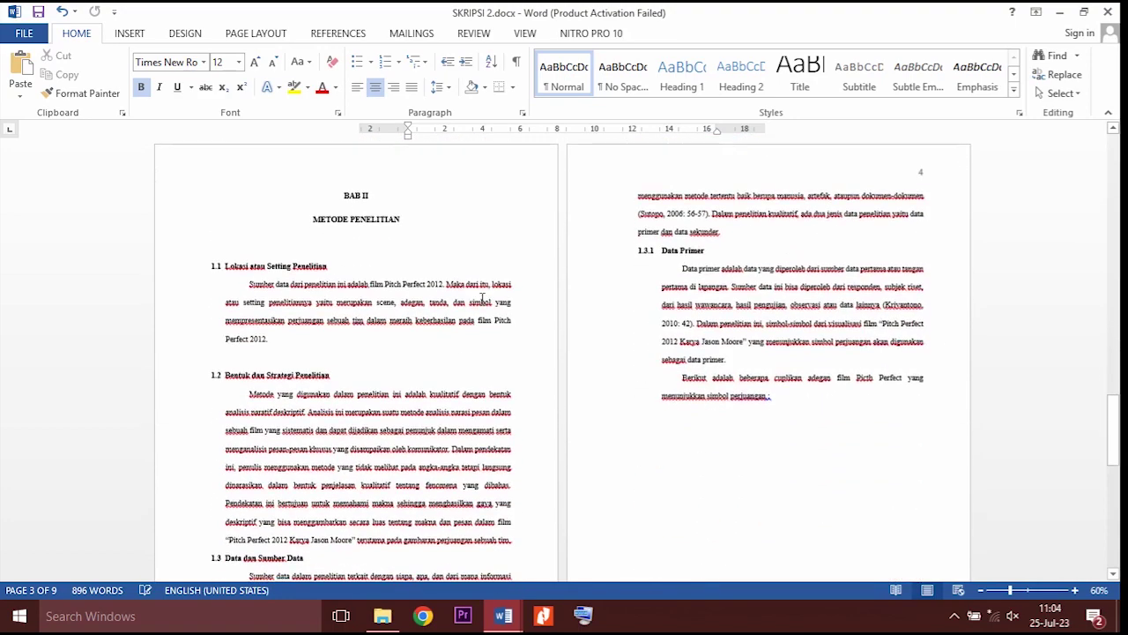
scroll(436, 257, "down", 6)
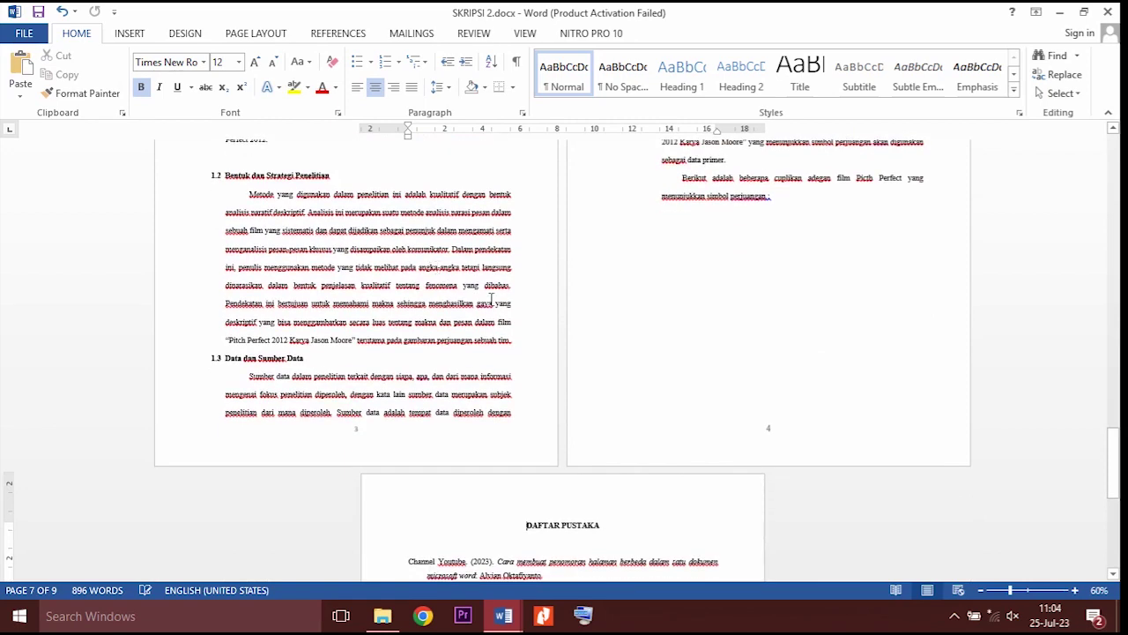
scroll(805, 340, "up", 5)
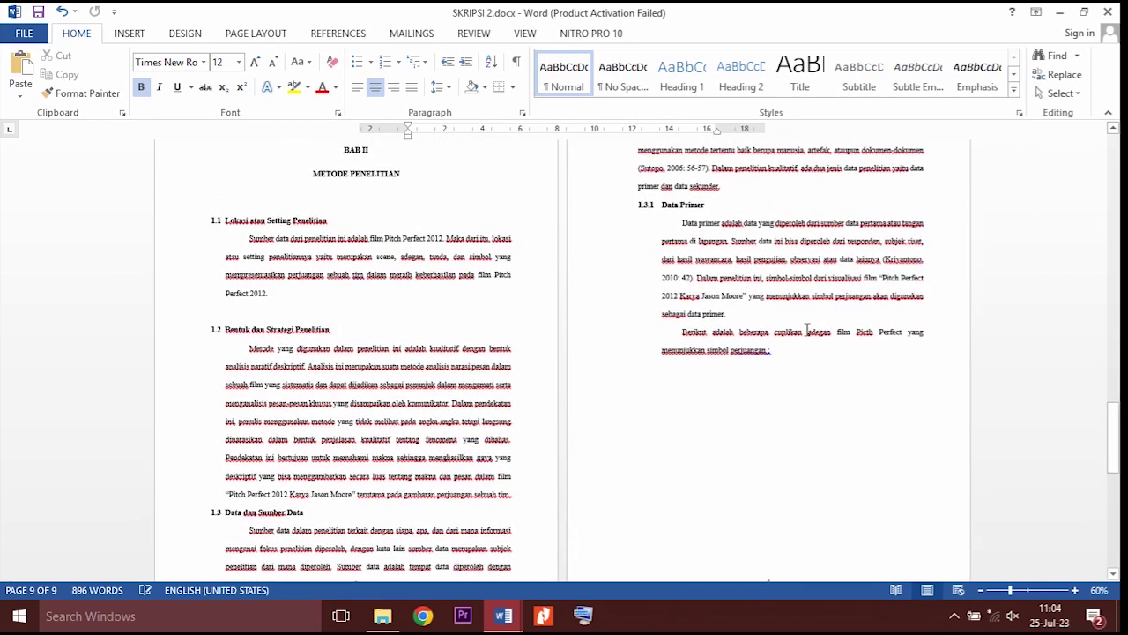
scroll(806, 331, "down", 9)
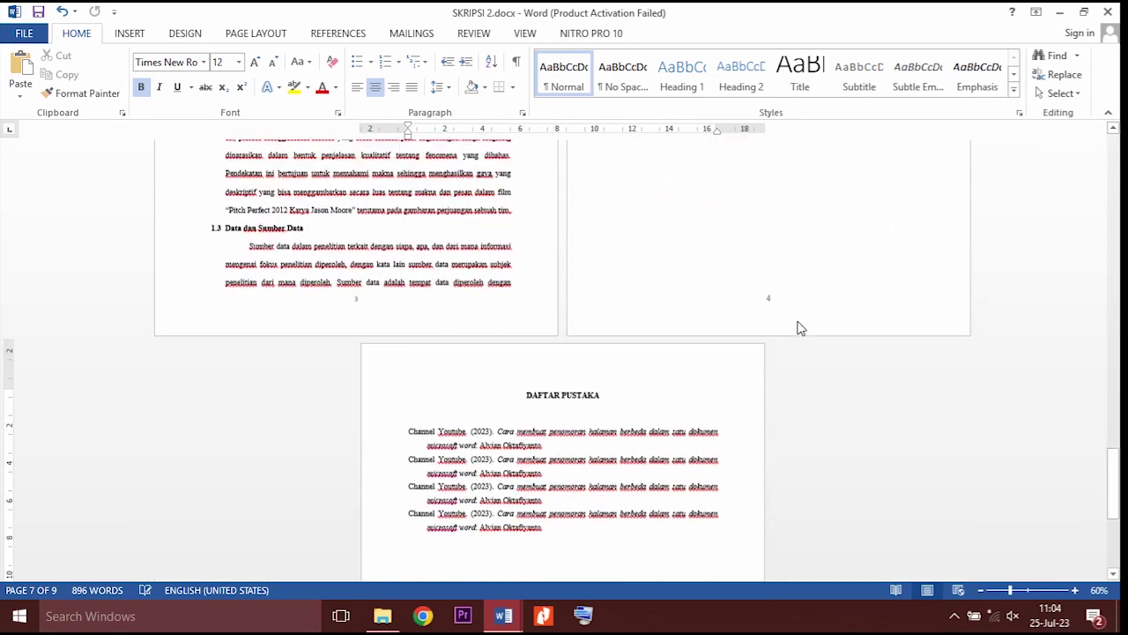
scroll(652, 314, "down", 9)
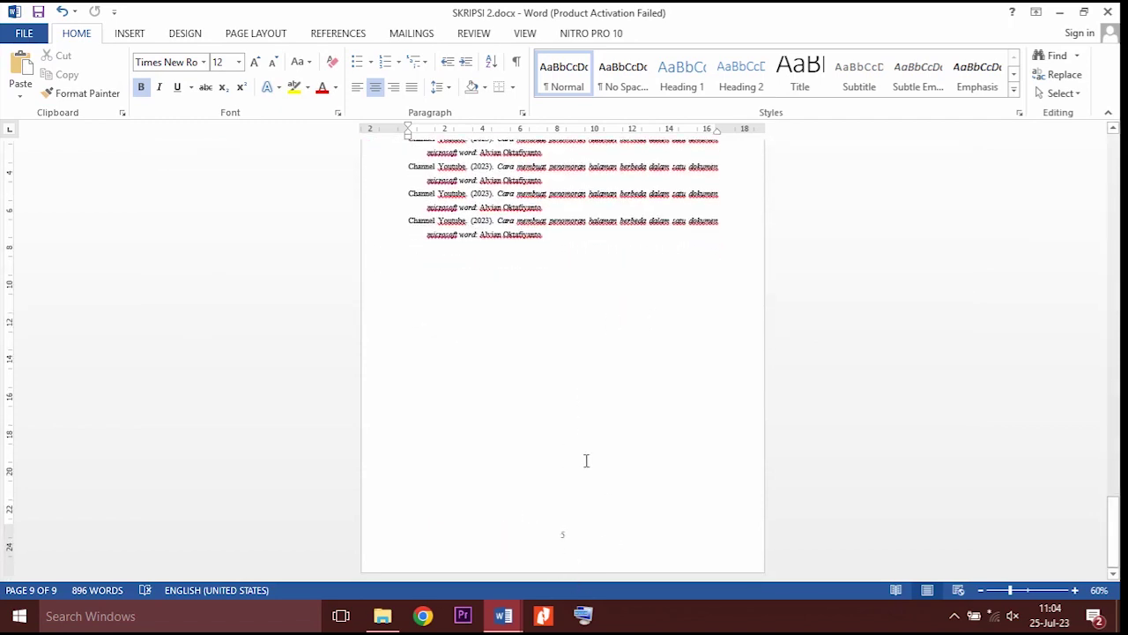
scroll(701, 427, "up", 13)
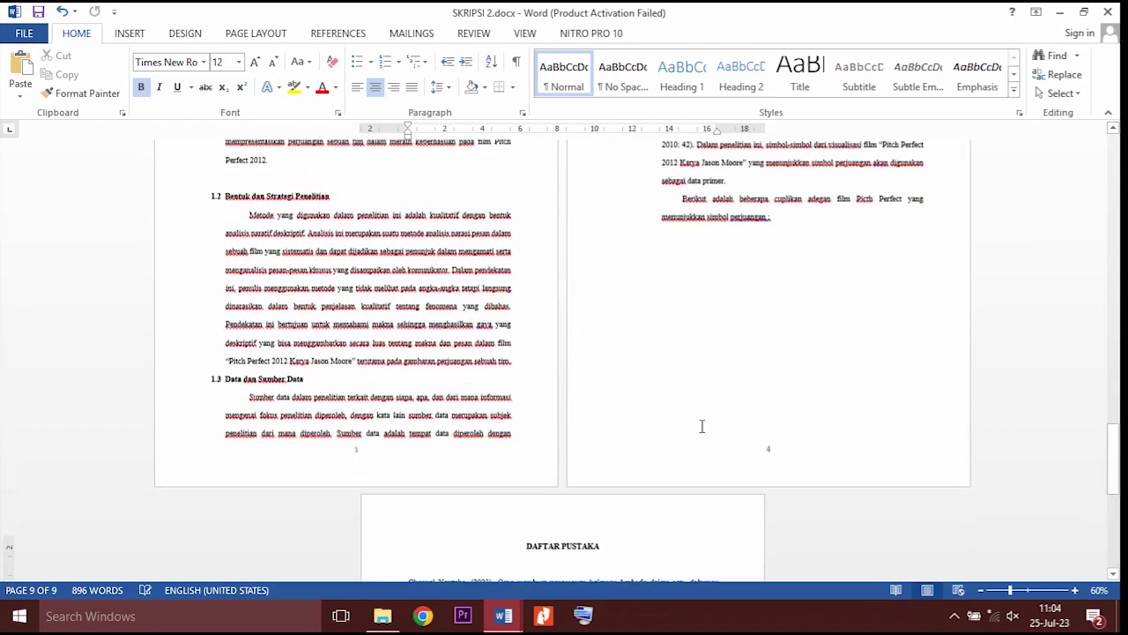
scroll(702, 427, "up", 17)
scroll(694, 399, "up", 19)
scroll(694, 400, "up", 18)
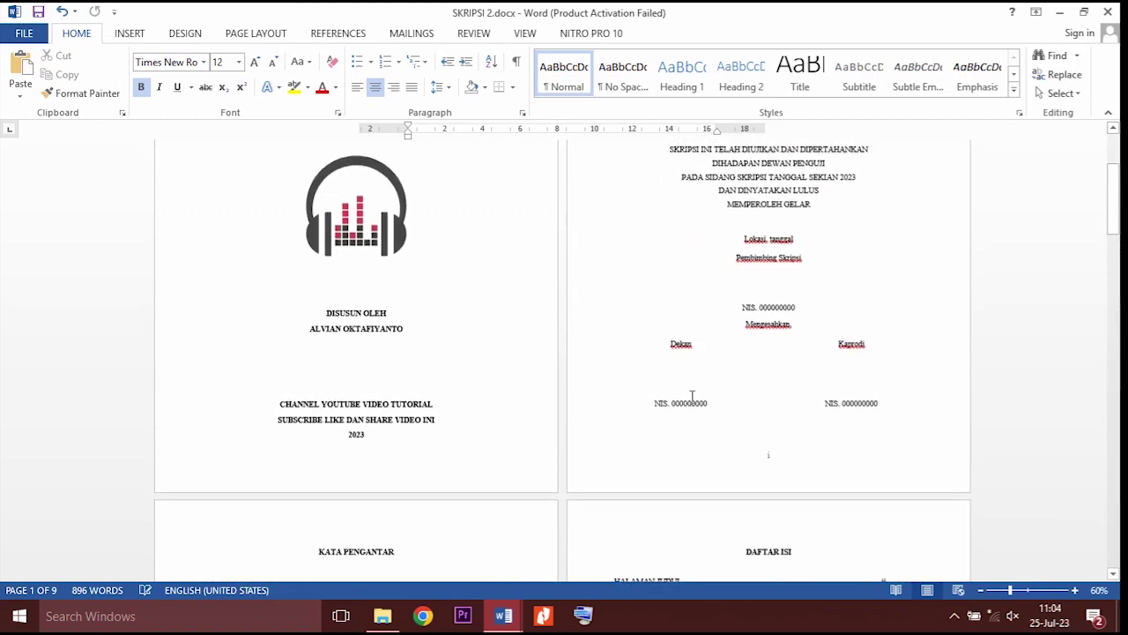
scroll(692, 395, "up", 5)
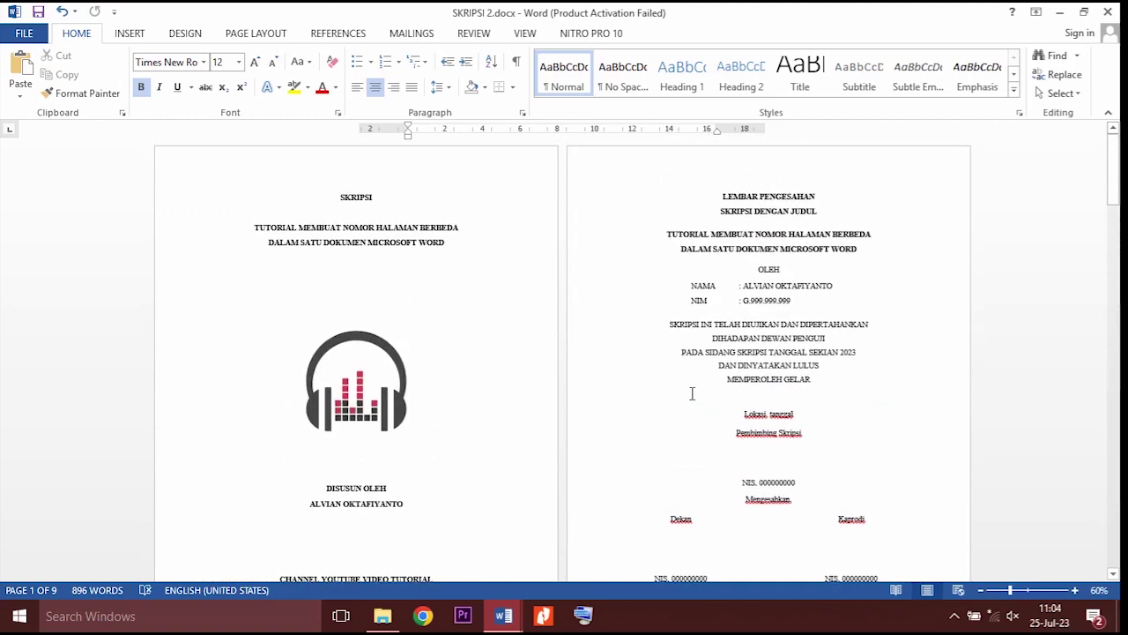
scroll(692, 390, "down", 4)
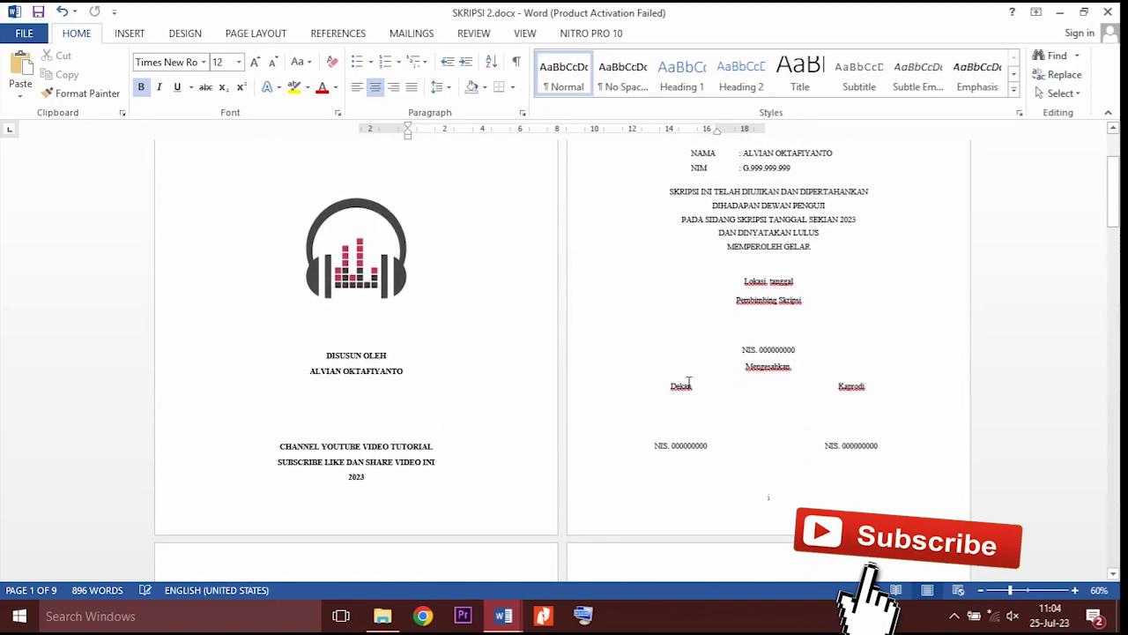